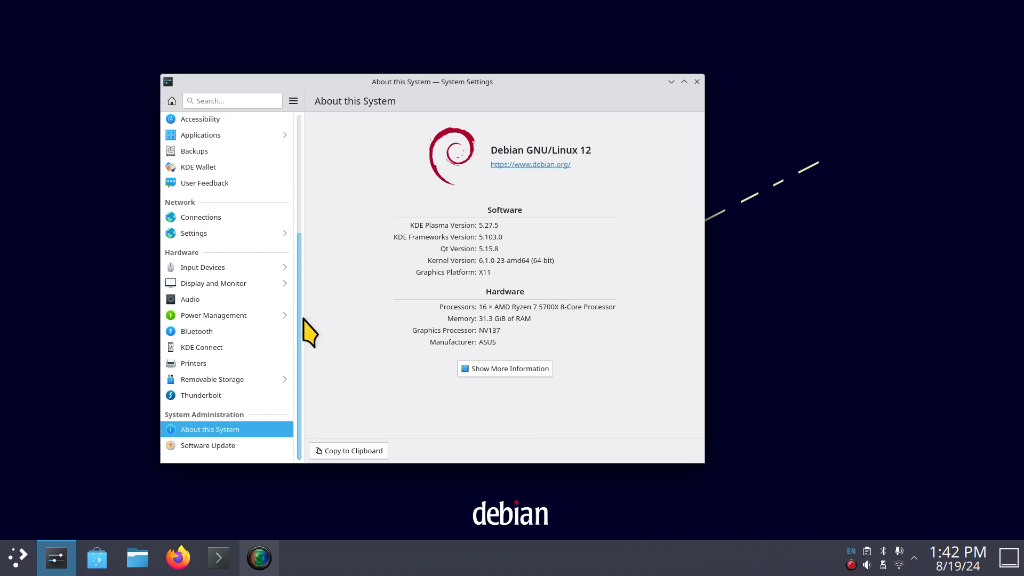
# - Search the system settings for "auto", review the login scripts on the Autostart page, and close the settings
pyautogui.moveTo(299, 313); pyautogui.dragTo(313, 185)
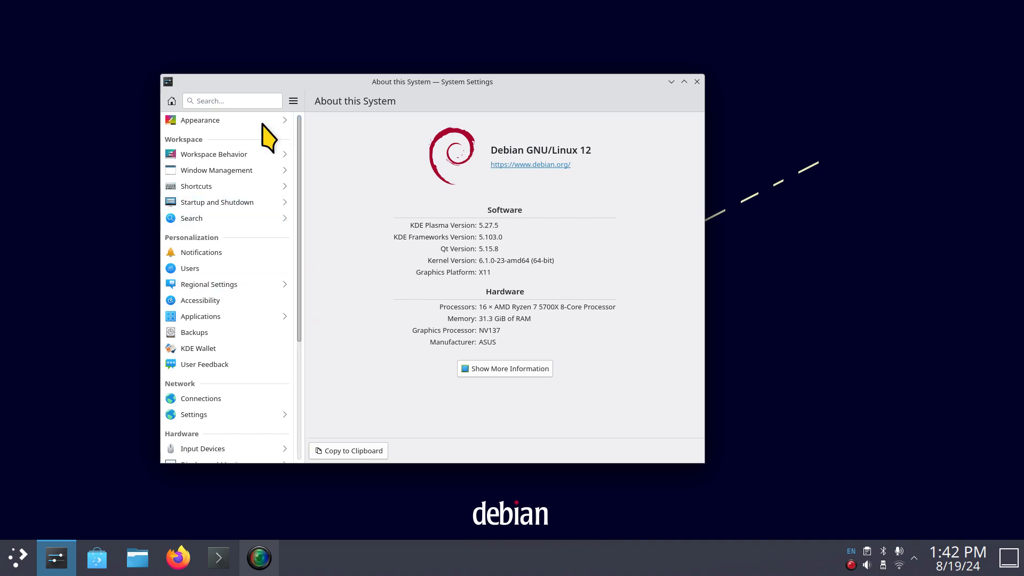
pyautogui.click(233, 101)
pyautogui.write('auto')
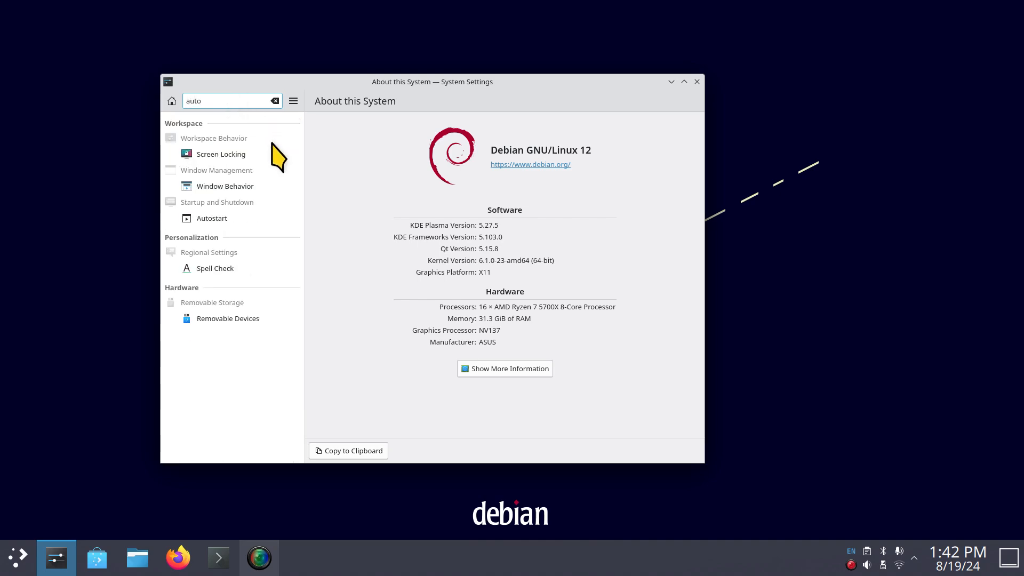
pyautogui.click(228, 220)
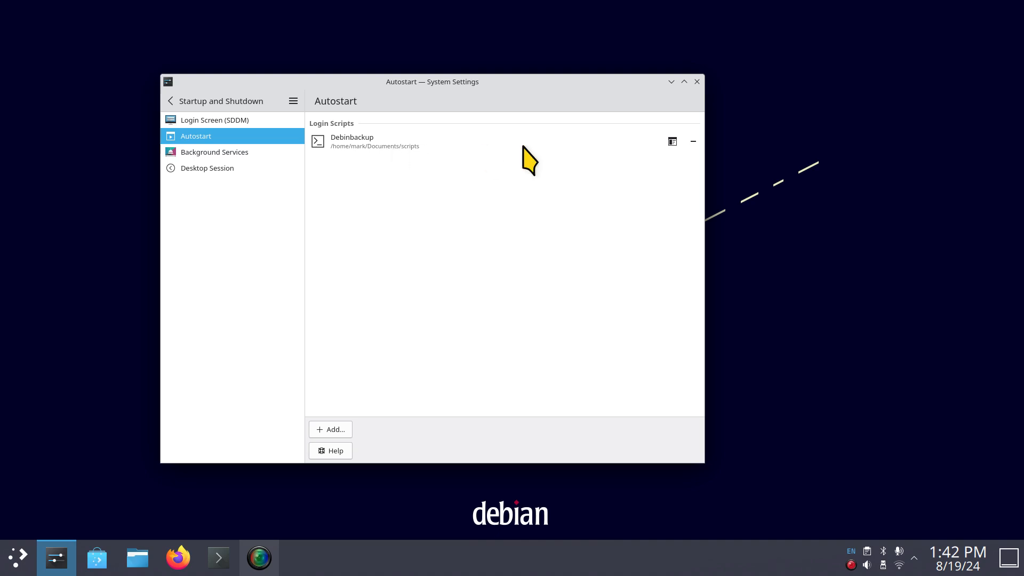
pyautogui.click(698, 81)
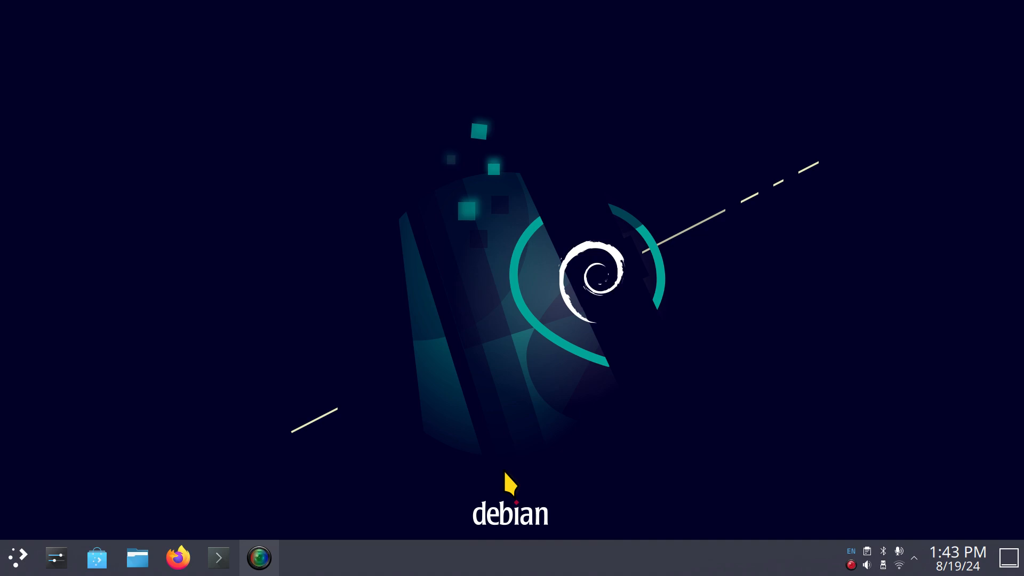
# - Switch to the Dolphin file manager and look through the inBackup drive and the local Documents folder
pyautogui.click(136, 558)
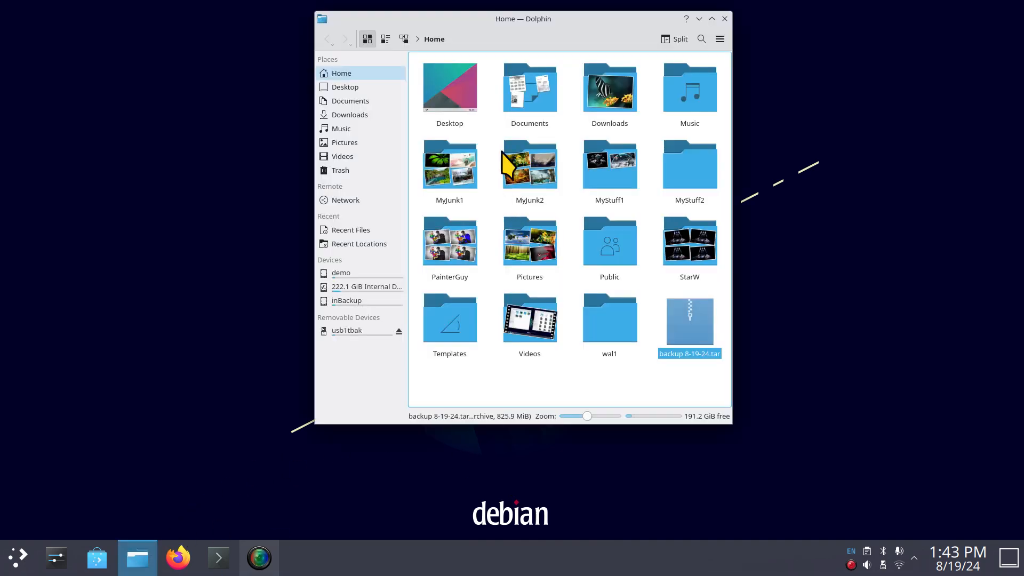
pyautogui.moveTo(535, 28); pyautogui.dragTo(328, 66)
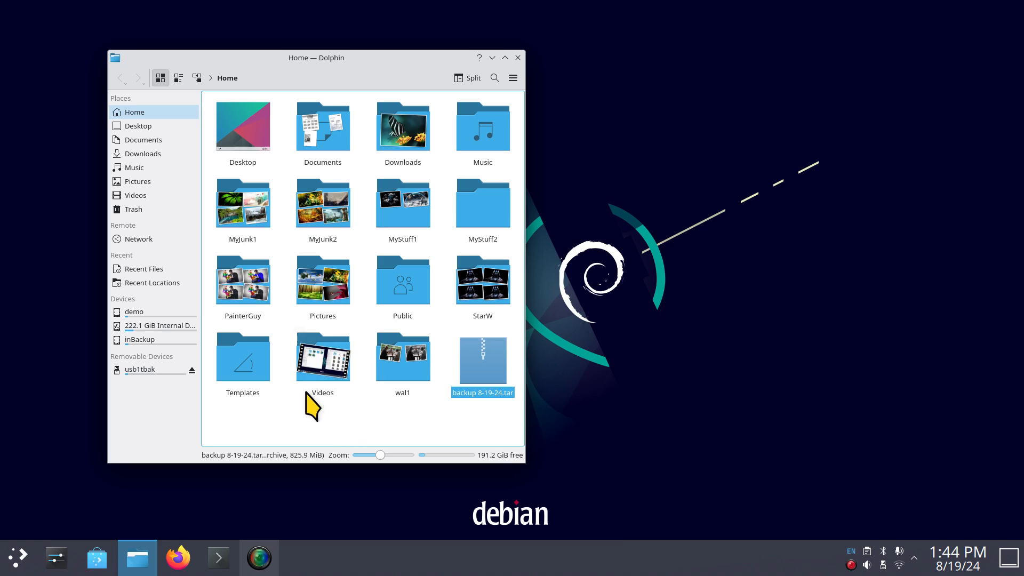
pyautogui.click(139, 340)
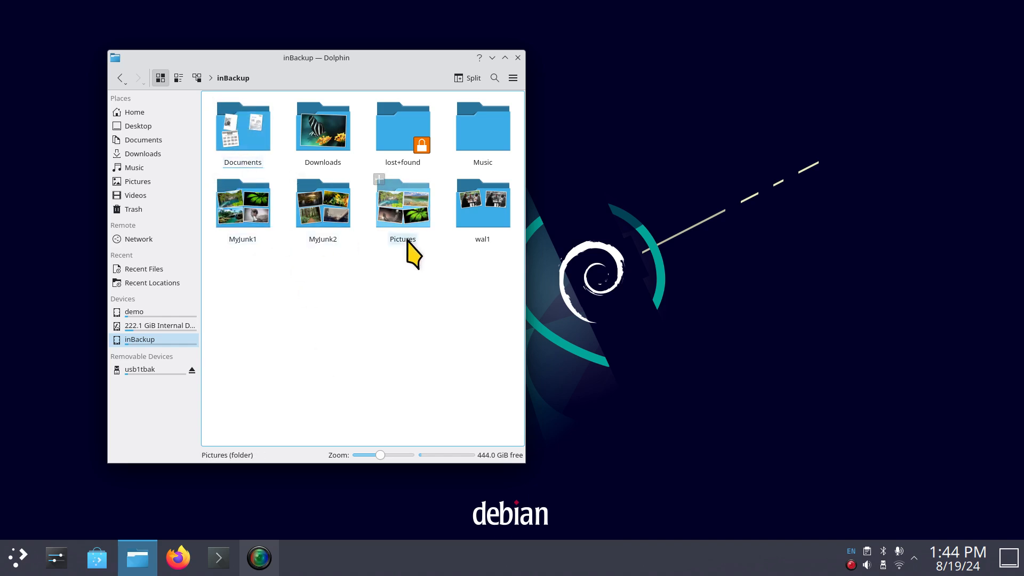
pyautogui.click(158, 140)
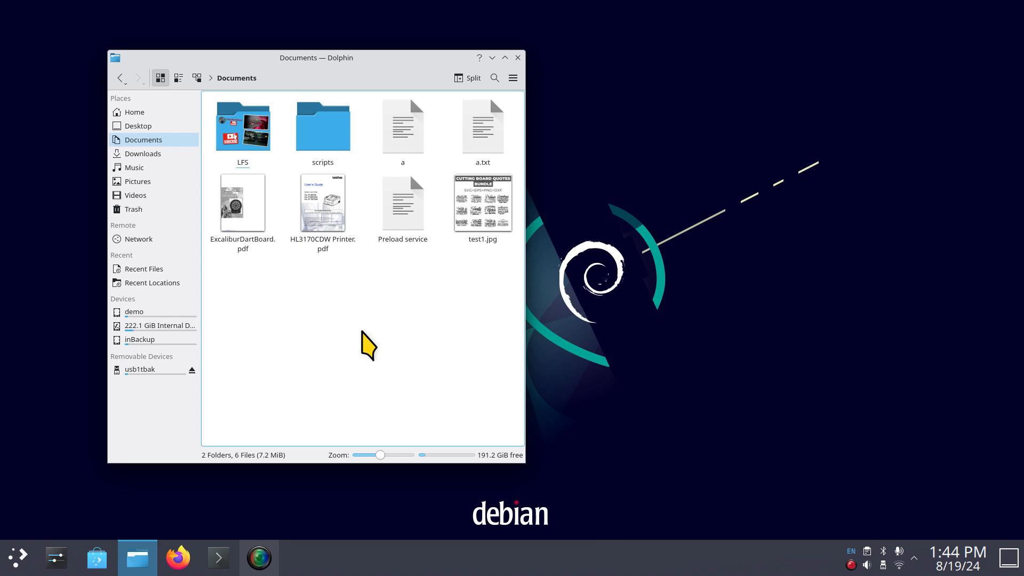
pyautogui.click(145, 342)
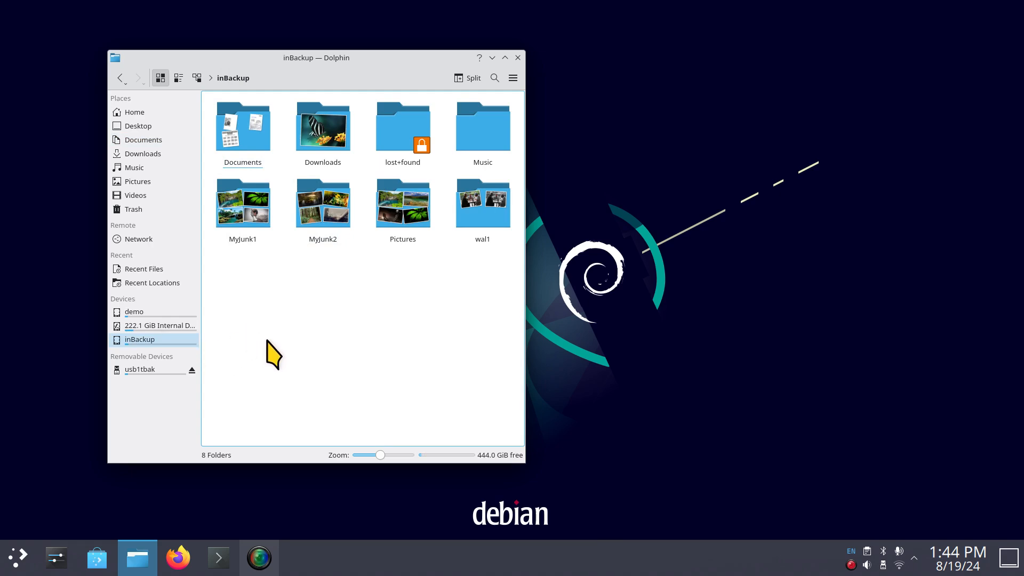
# - Display the full location paths of the inBackup drive and the usb1tbak removable drive
pyautogui.hotkey('ctrl', 'l')
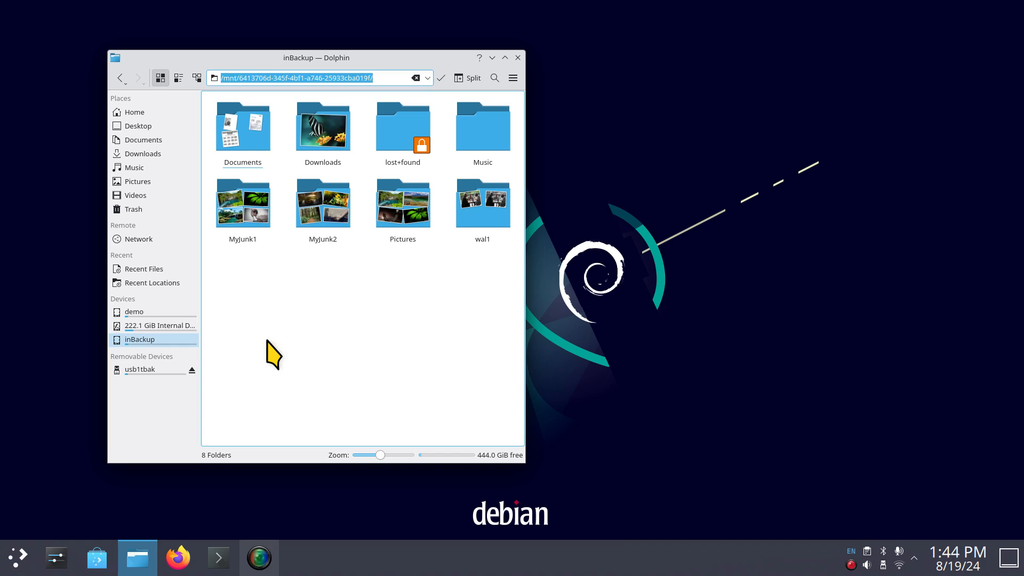
pyautogui.click(159, 369)
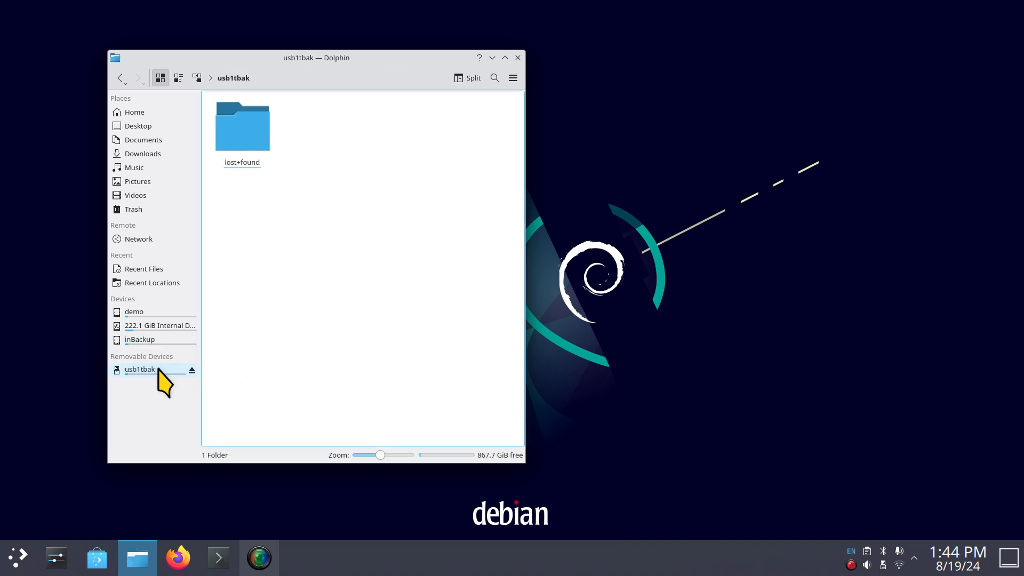
pyautogui.hotkey('ctrl', 'l')
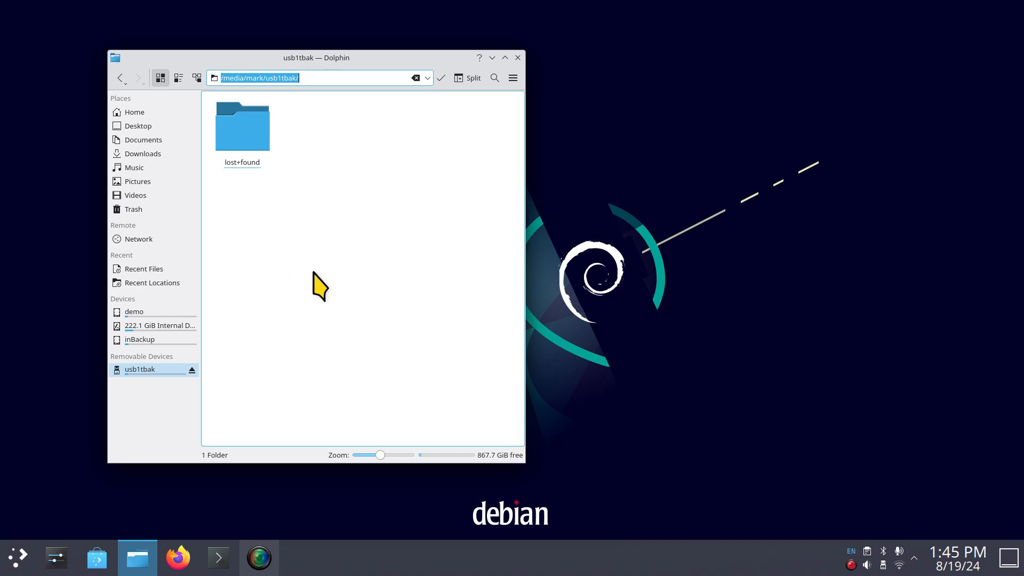
# - Delete every folder except lost+found from the inBackup drive: Documents, Downloads, Pictures, wal1, Music, MyJunk1 and MyJunk2
pyautogui.click(160, 340)
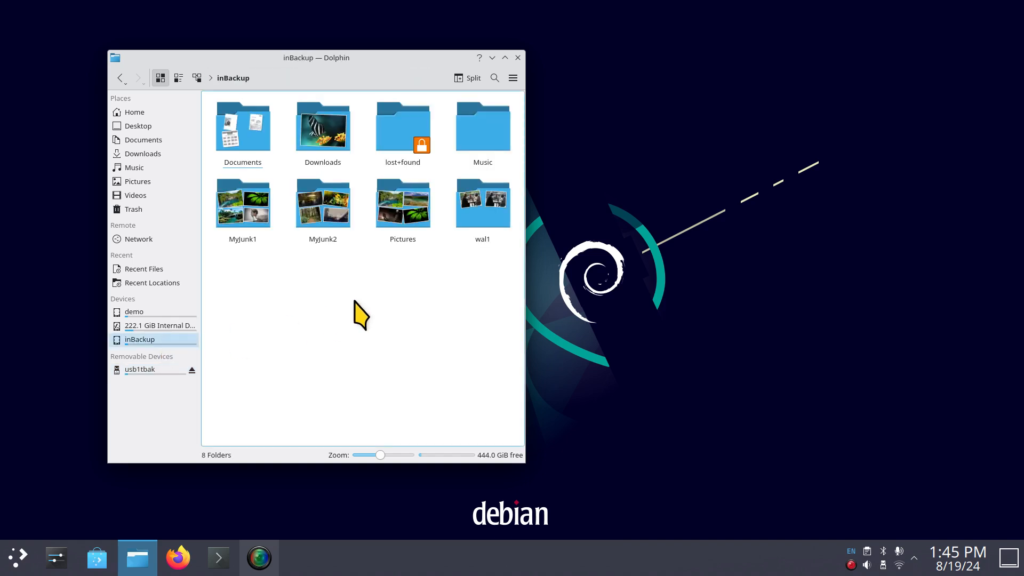
pyautogui.moveTo(381, 59); pyautogui.dragTo(538, 68)
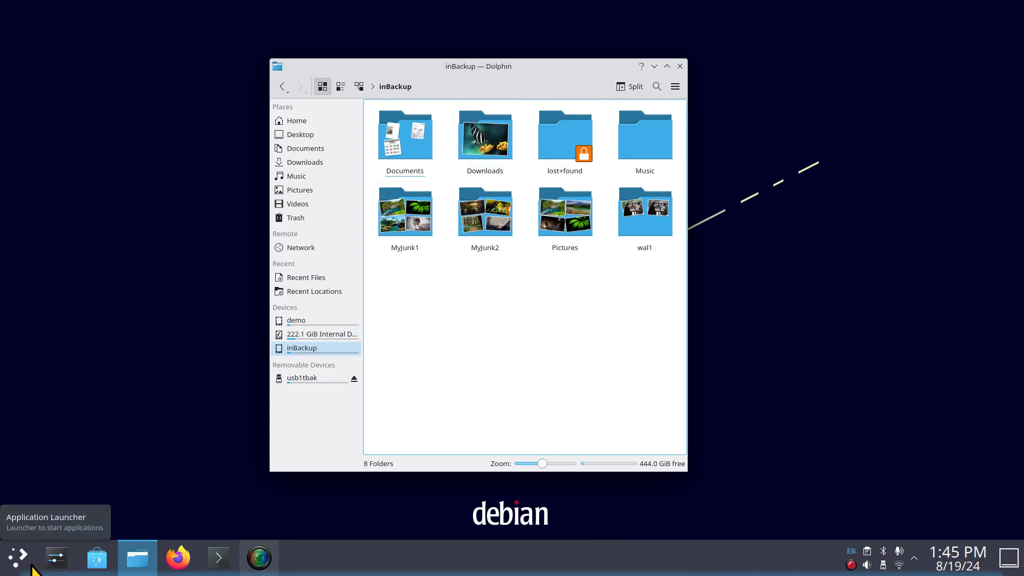
pyautogui.moveTo(507, 70); pyautogui.dragTo(785, 42)
pyautogui.click(687, 119)
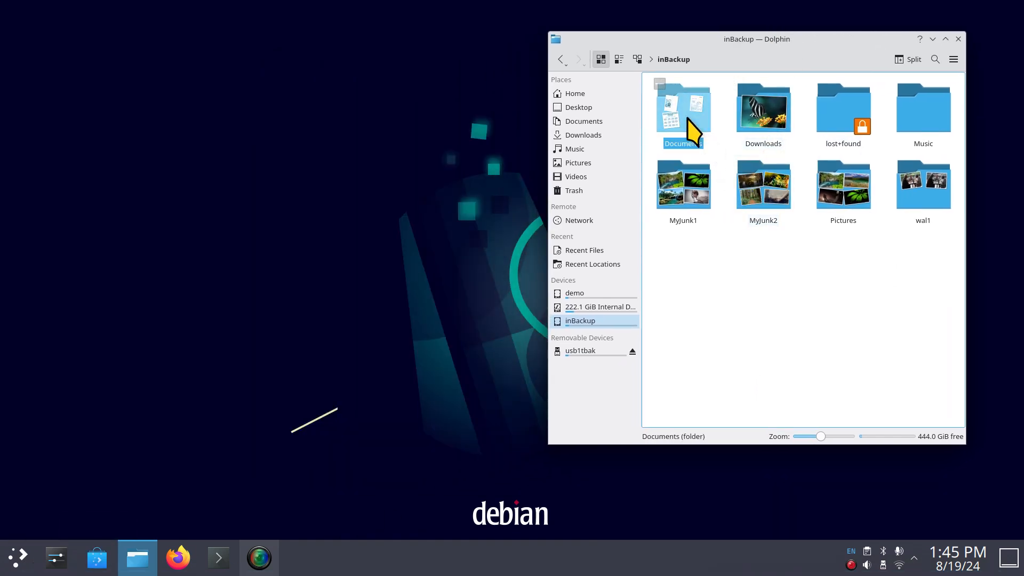
pyautogui.press('Delete')
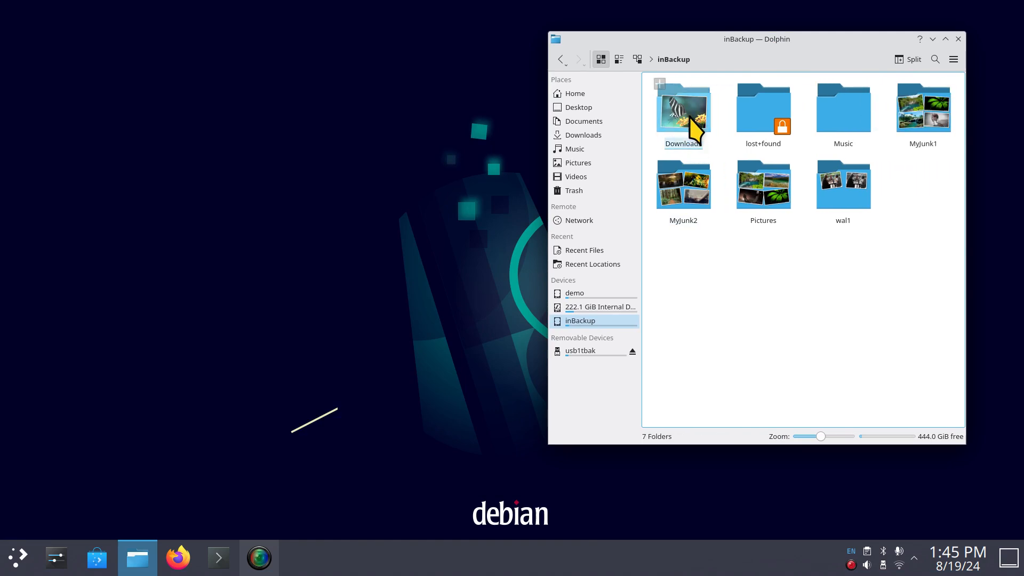
pyautogui.press('Delete')
pyautogui.click(699, 173)
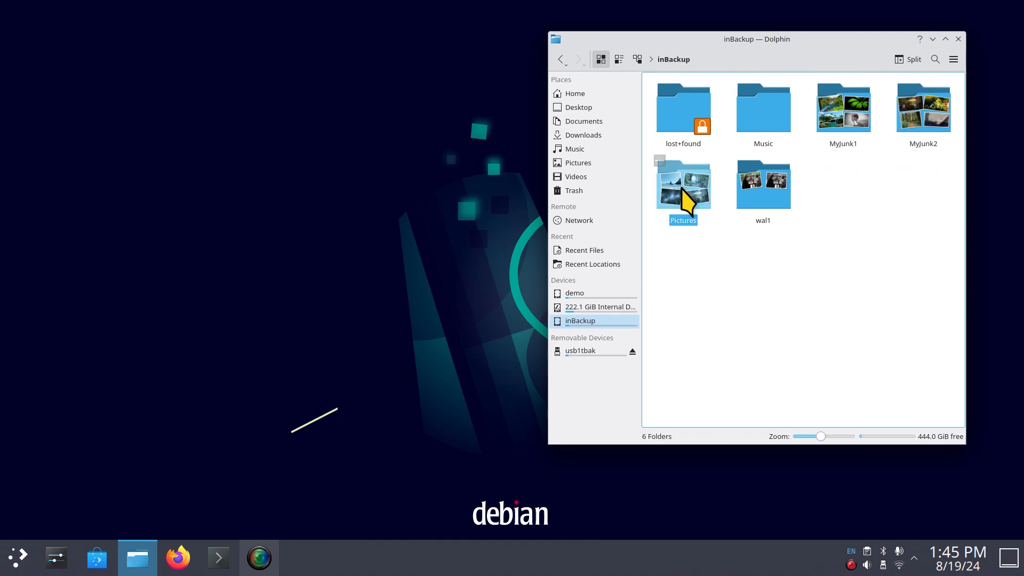
pyautogui.press('Delete')
pyautogui.click(709, 198)
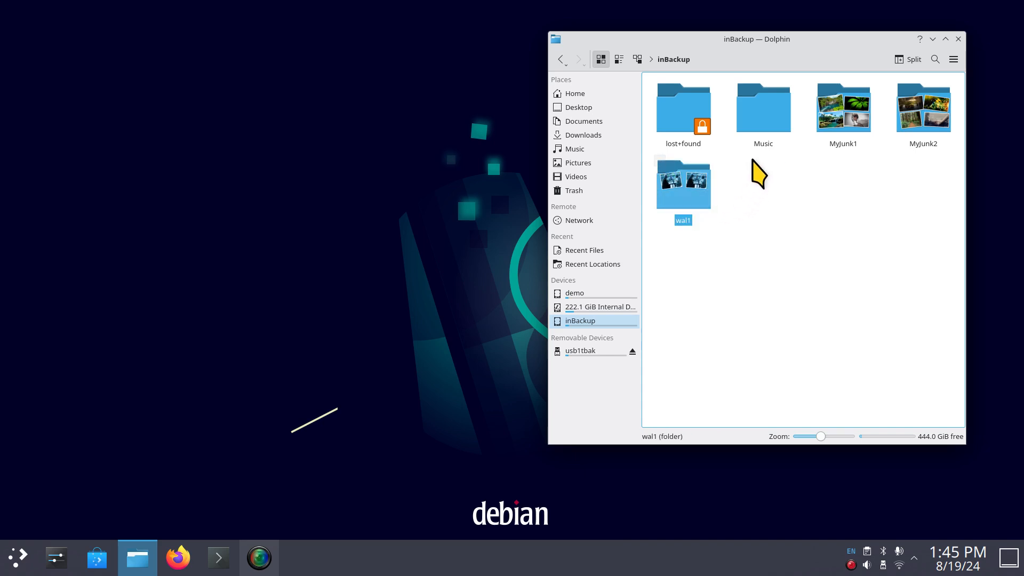
pyautogui.press('Delete')
pyautogui.click(780, 121)
pyautogui.press('Delete')
pyautogui.click(775, 110)
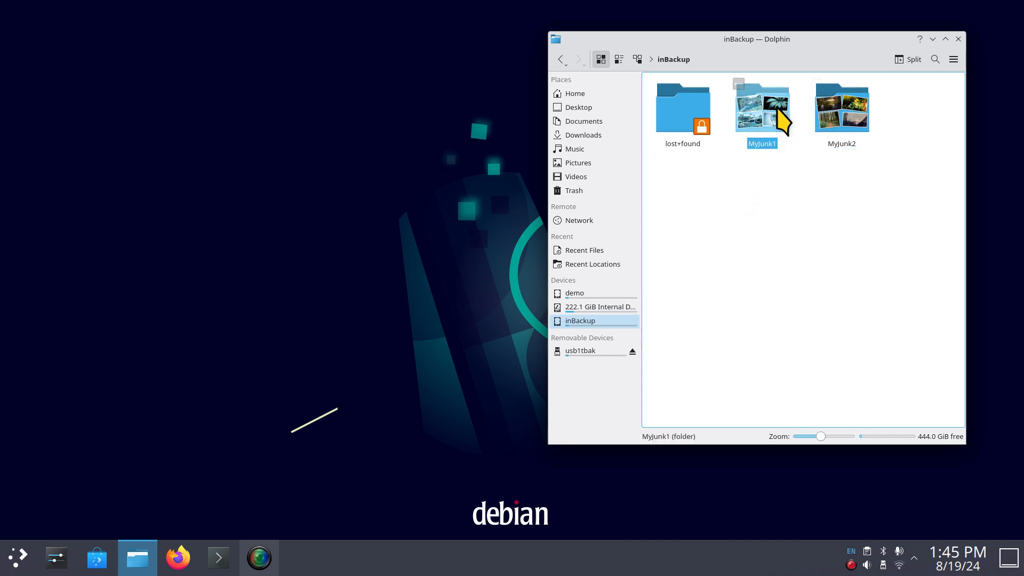
pyautogui.press('Delete')
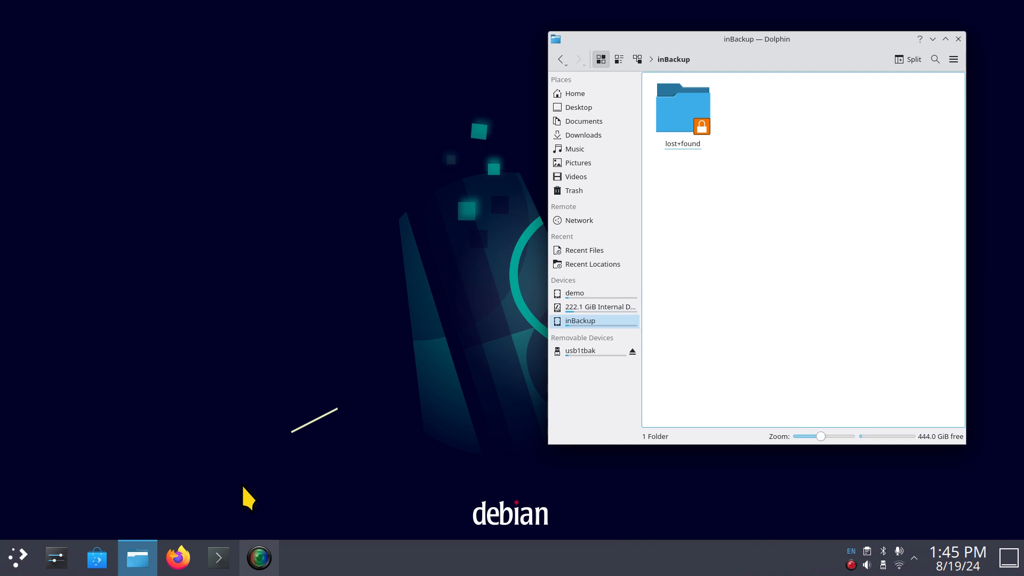
# - Switch to System Settings, find the Autostart page by searching "auto", and remove the Debinbackup login script
pyautogui.click(57, 557)
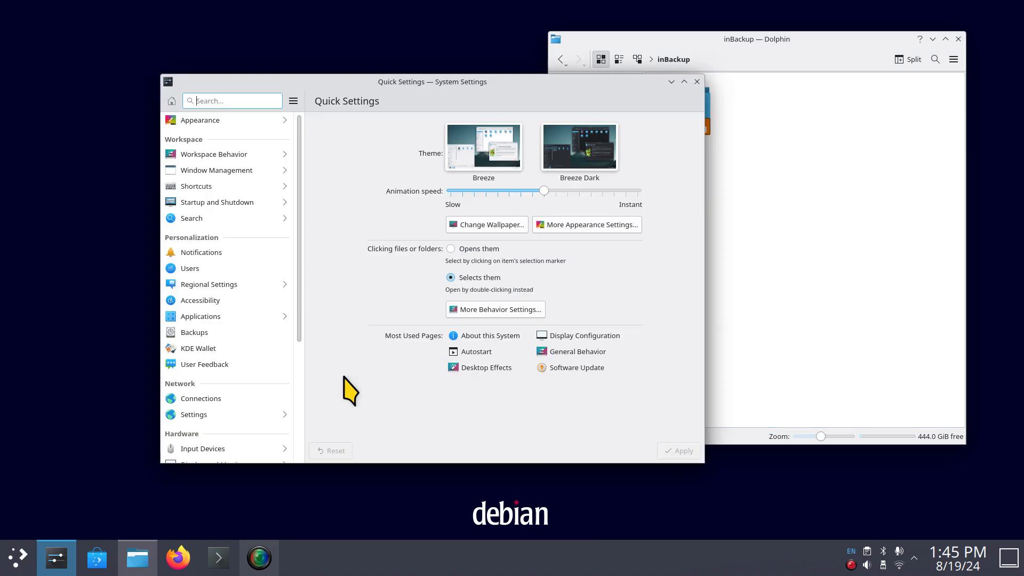
pyautogui.moveTo(411, 81); pyautogui.dragTo(351, 61)
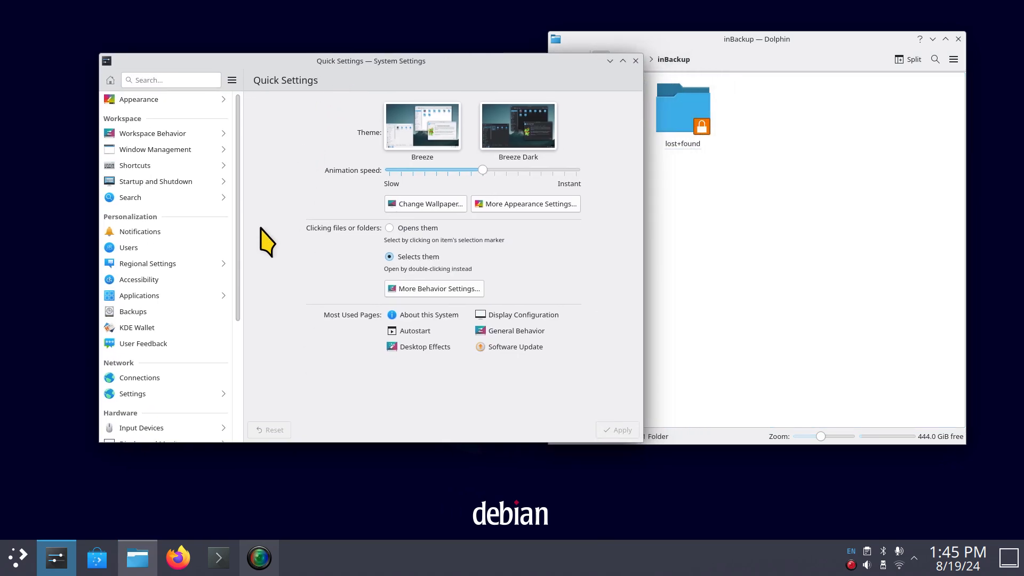
pyautogui.moveTo(238, 236); pyautogui.dragTo(228, 178)
pyautogui.write('auto')
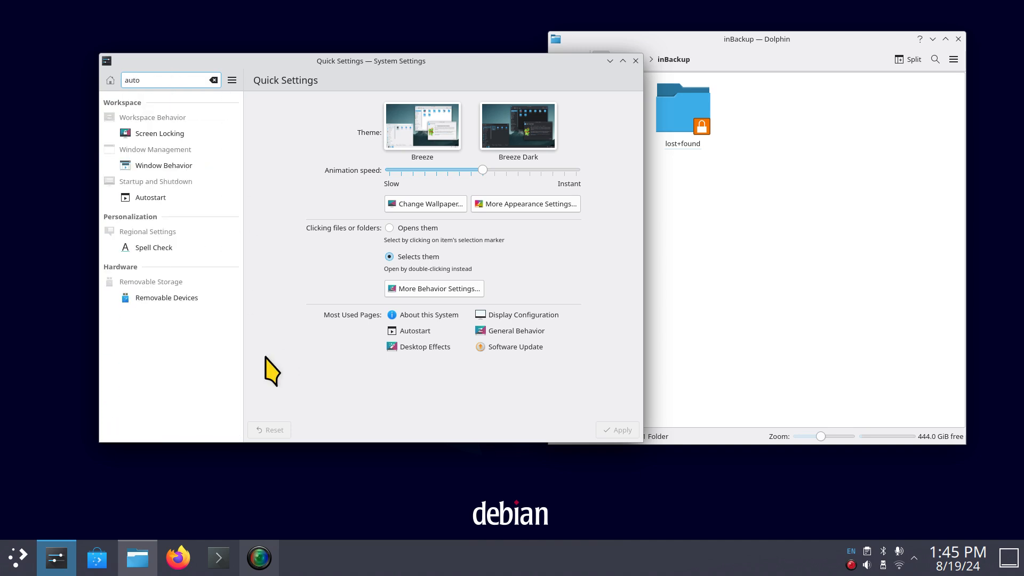
pyautogui.click(167, 201)
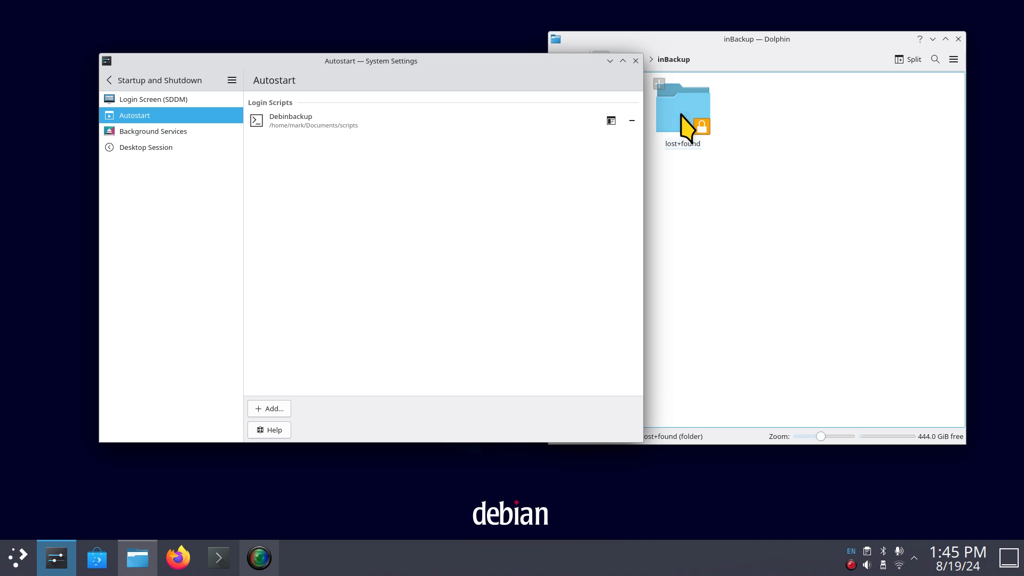
pyautogui.click(632, 120)
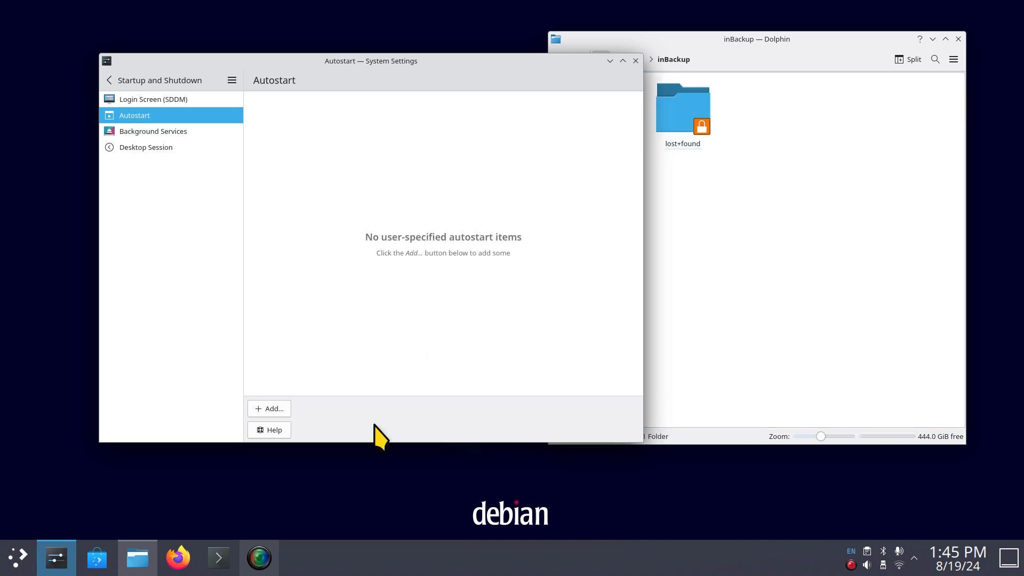
# - Add Debinbackup from the scripts folder in Documents as a login script and close the settings
pyautogui.click(274, 408)
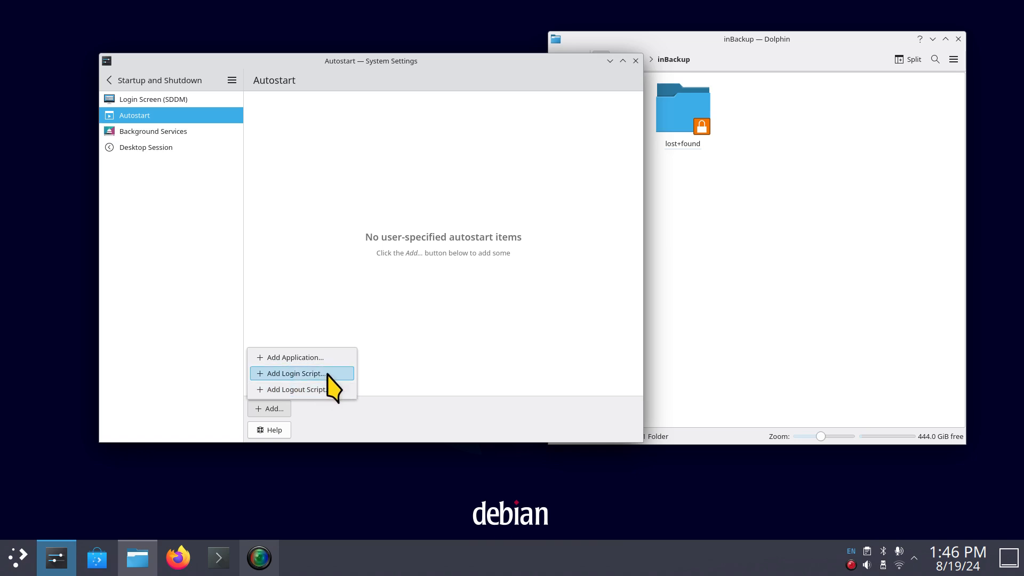
pyautogui.click(297, 374)
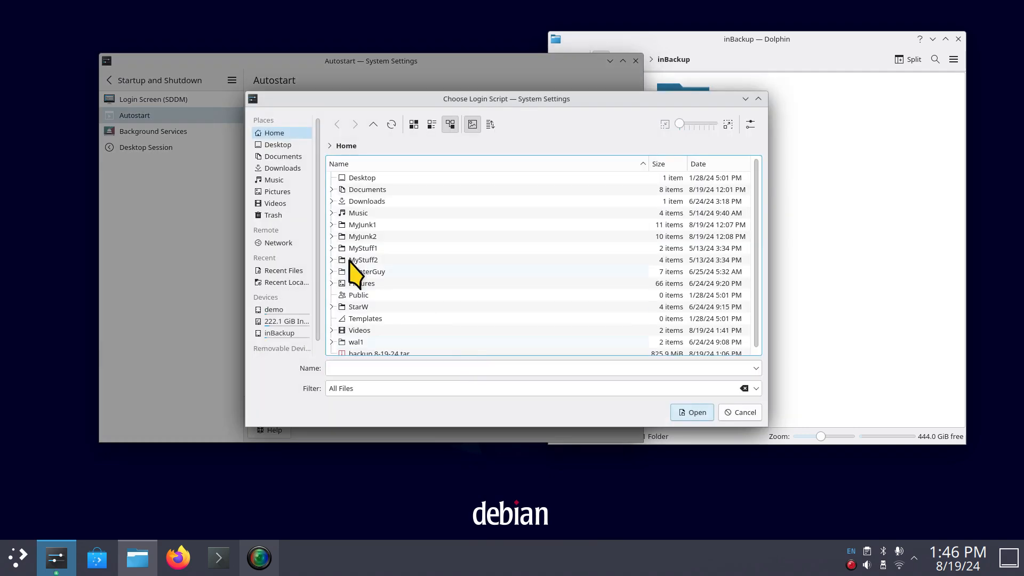
pyautogui.click(277, 157)
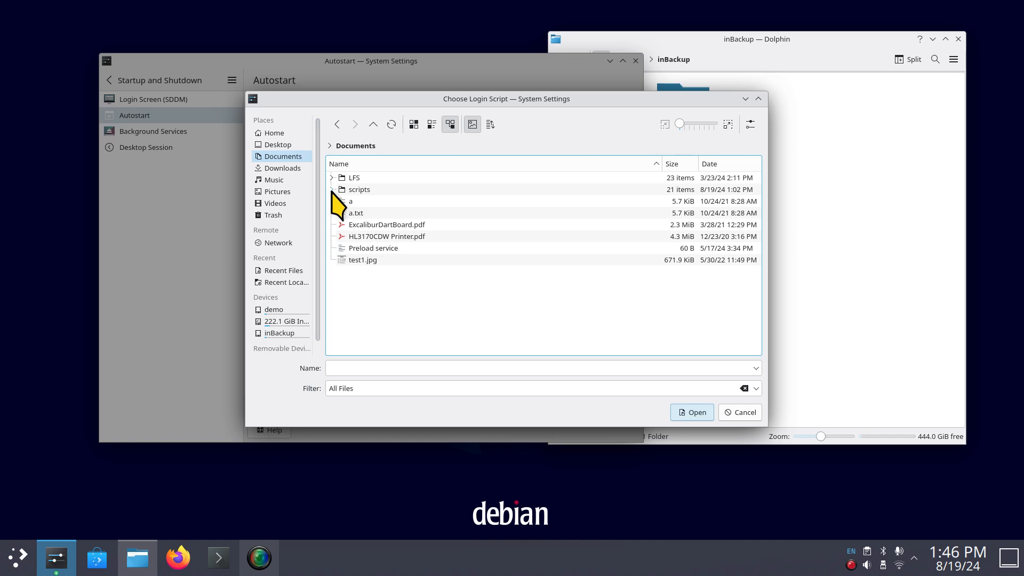
pyautogui.click(331, 191)
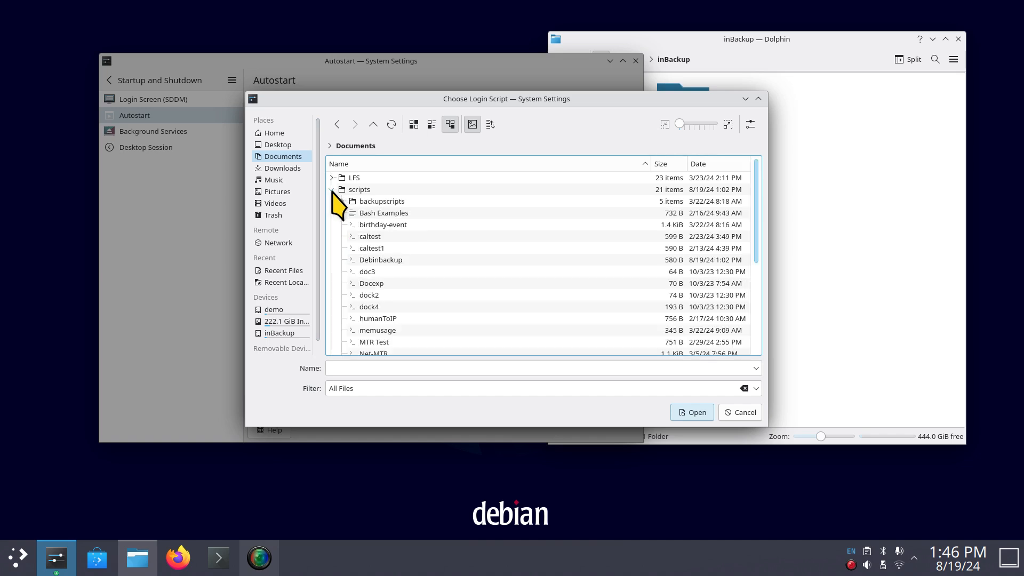
pyautogui.click(395, 260)
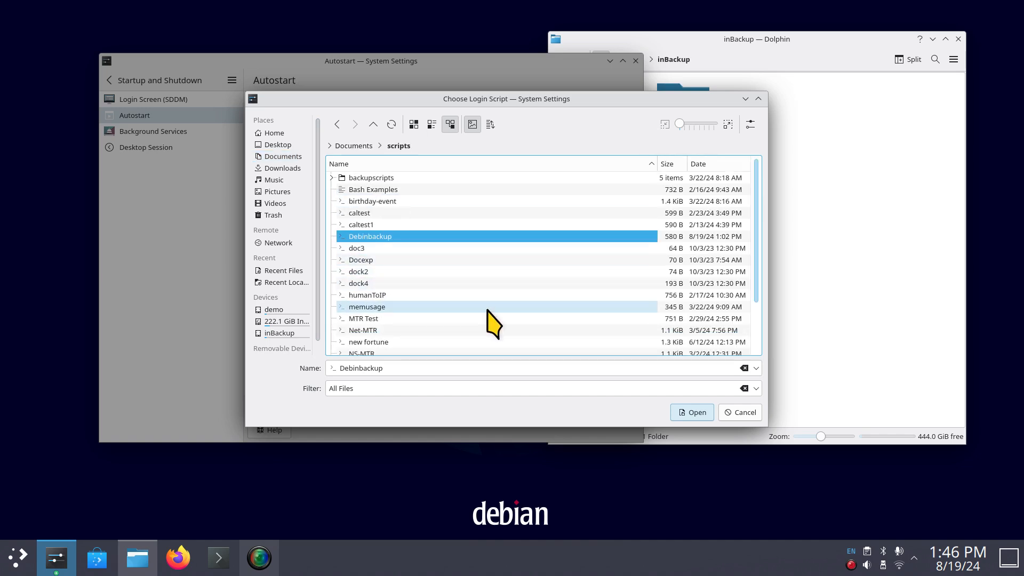
pyautogui.click(695, 414)
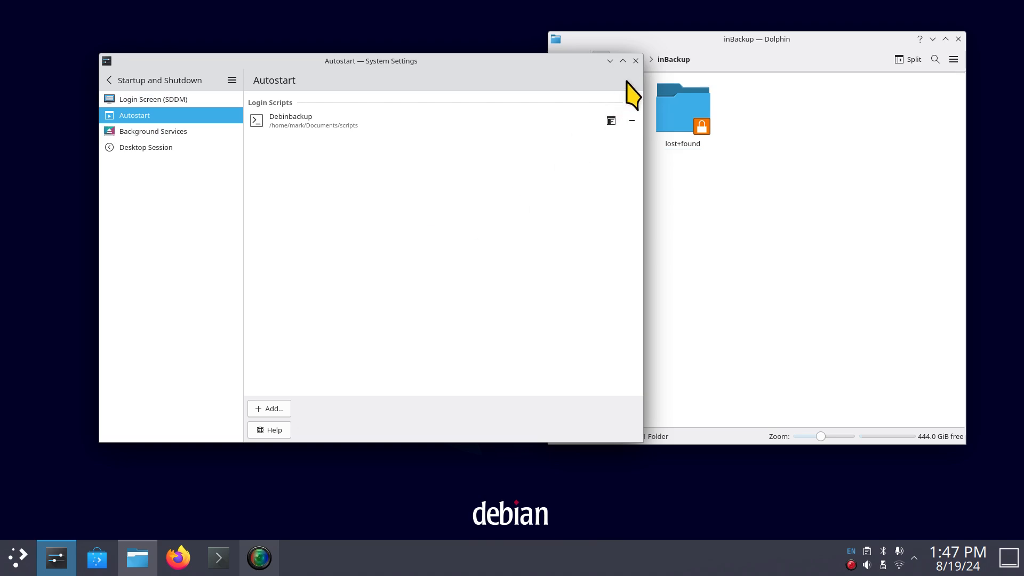
pyautogui.click(636, 61)
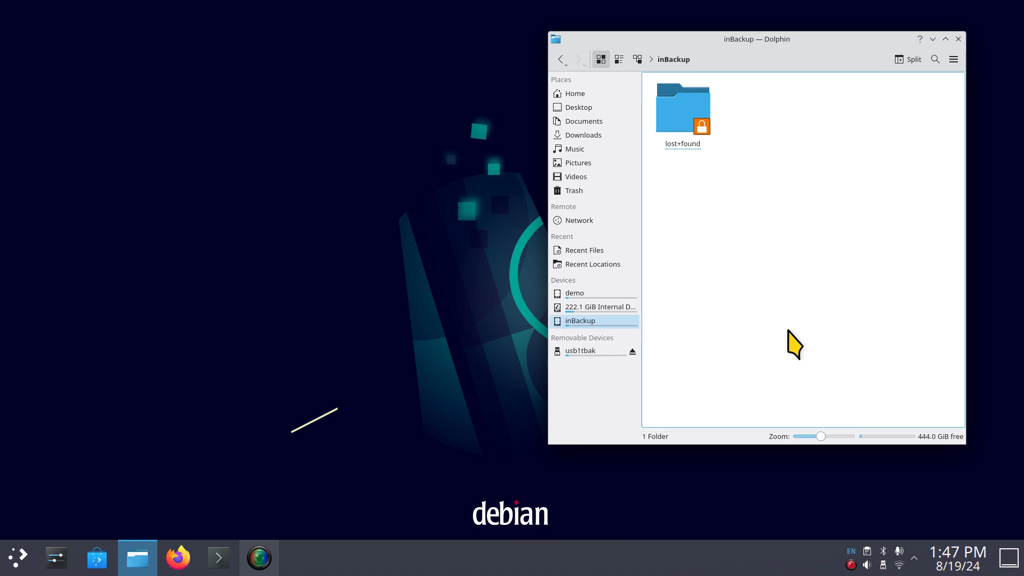
# - Open a second file manager window beside the first and select the Debinbackup script in the scripts folder of Documents
pyautogui.hotkey('ctrl', 'n')
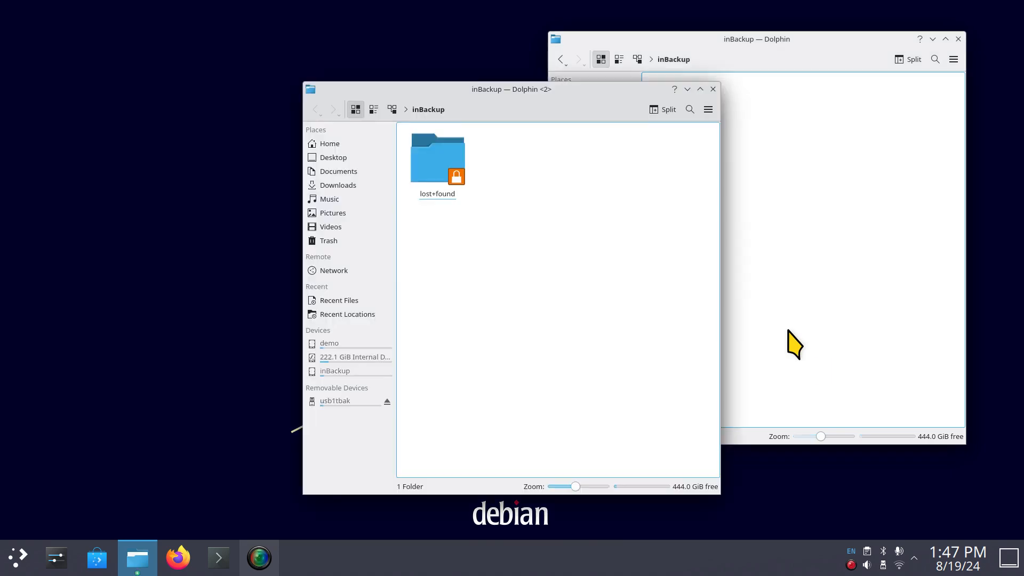
pyautogui.moveTo(569, 89); pyautogui.dragTo(311, 54)
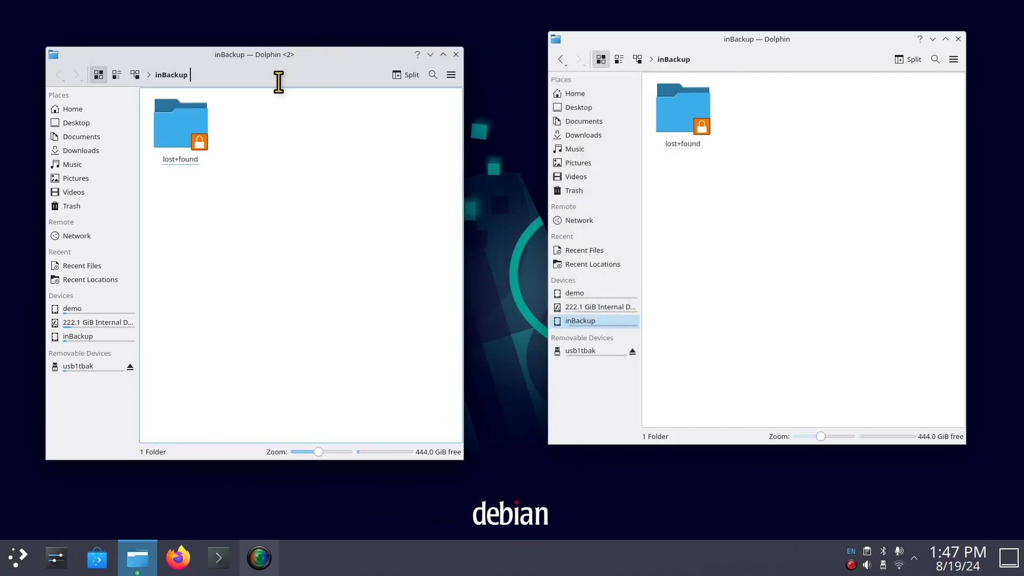
pyautogui.click(74, 138)
pyautogui.click(258, 134)
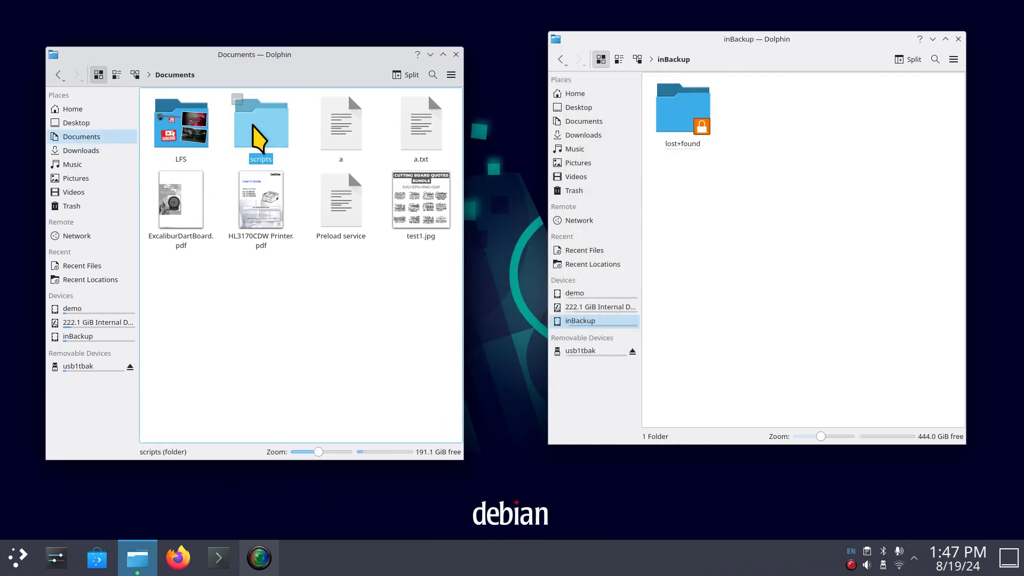
pyautogui.doubleClick(258, 134)
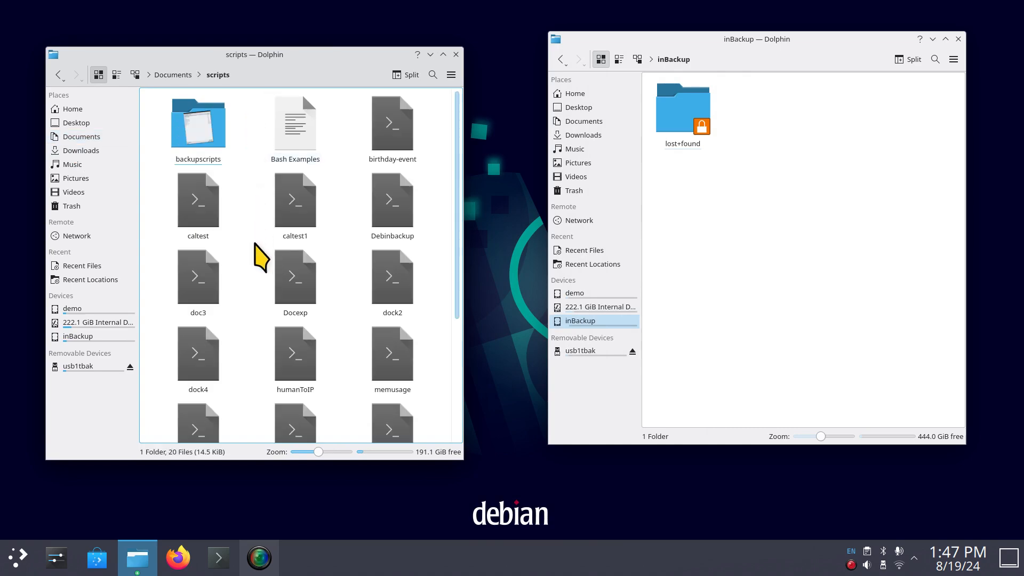
pyautogui.click(398, 216)
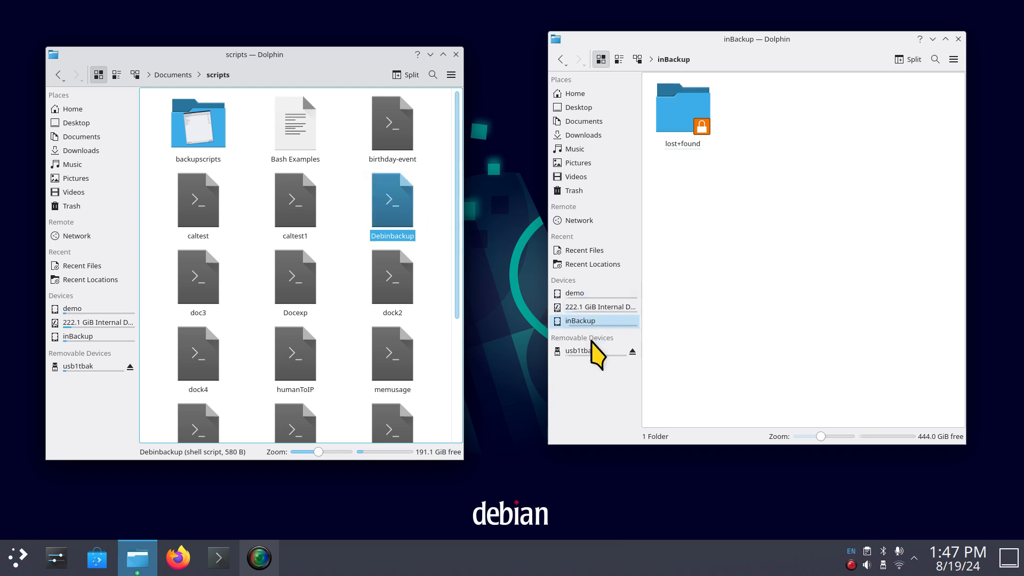
# - Examine the contents of the usb1tbak removable drive and the inBackup drive before running the backup
pyautogui.click(592, 352)
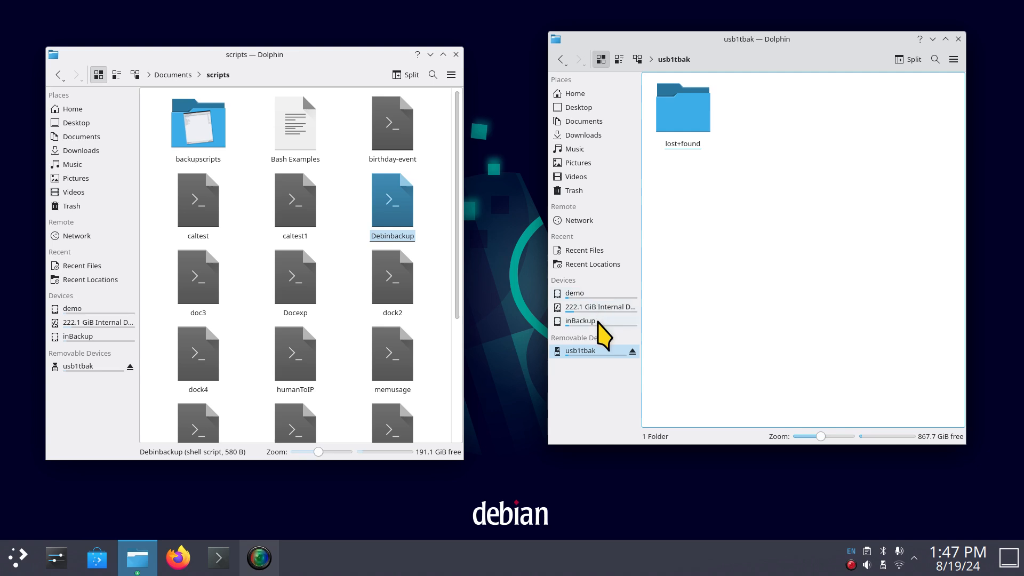
pyautogui.click(595, 322)
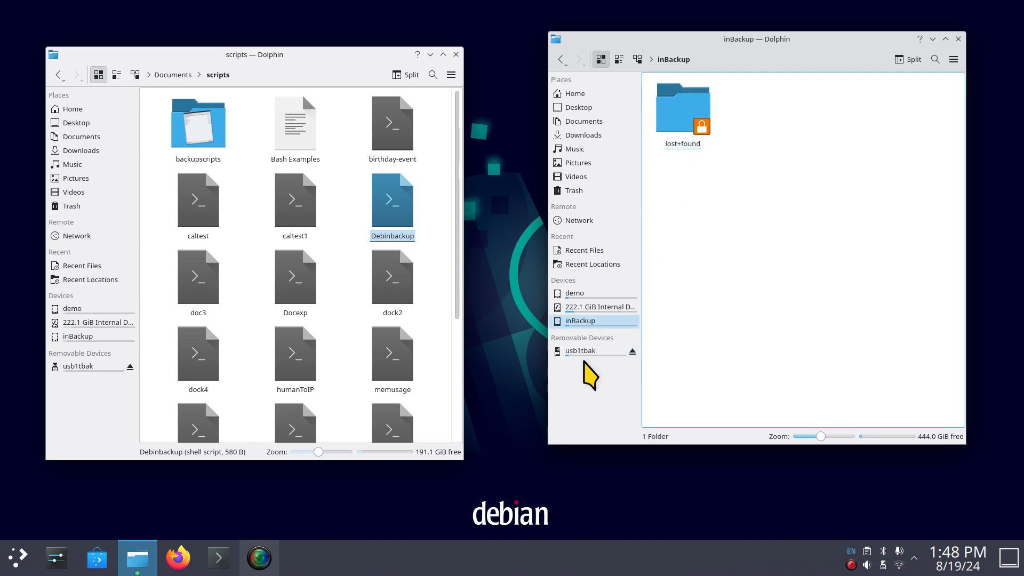
pyautogui.click(580, 352)
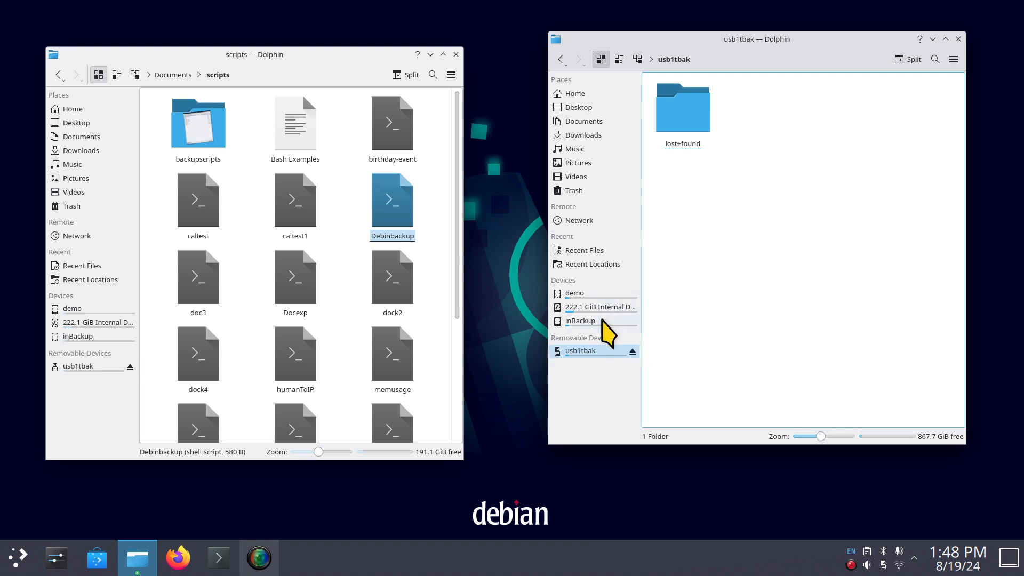
pyautogui.click(581, 321)
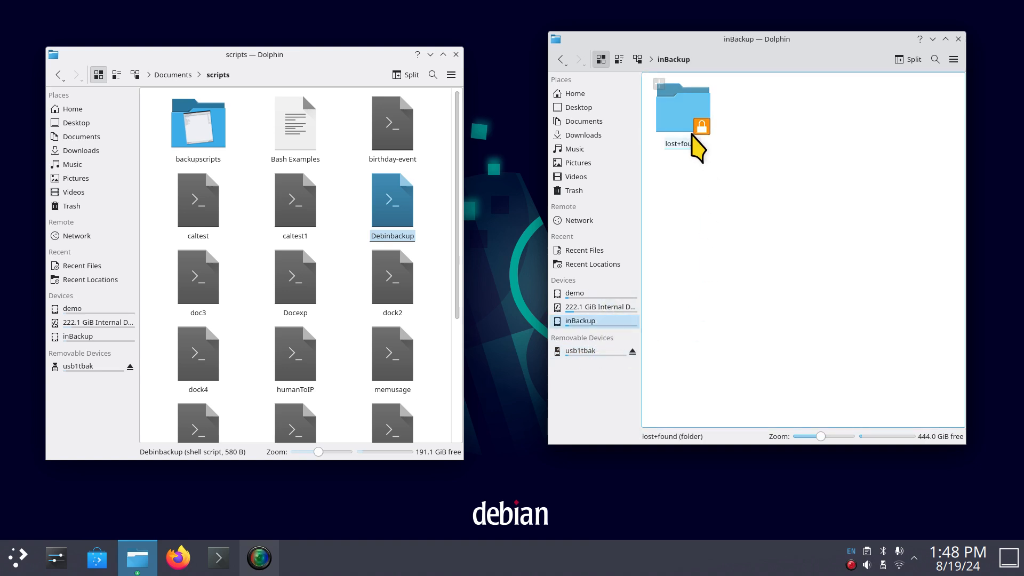
# - Execute the Debinbackup script, and compare the Documents folder with the contents of the inBackup drive
pyautogui.doubleClick(397, 203)
pyautogui.click(251, 256)
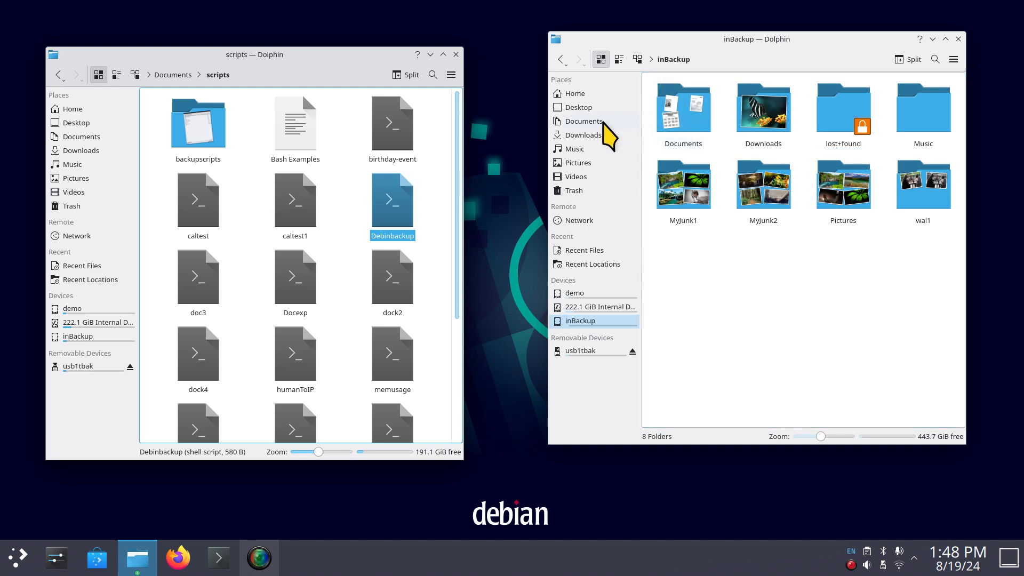
pyautogui.click(600, 123)
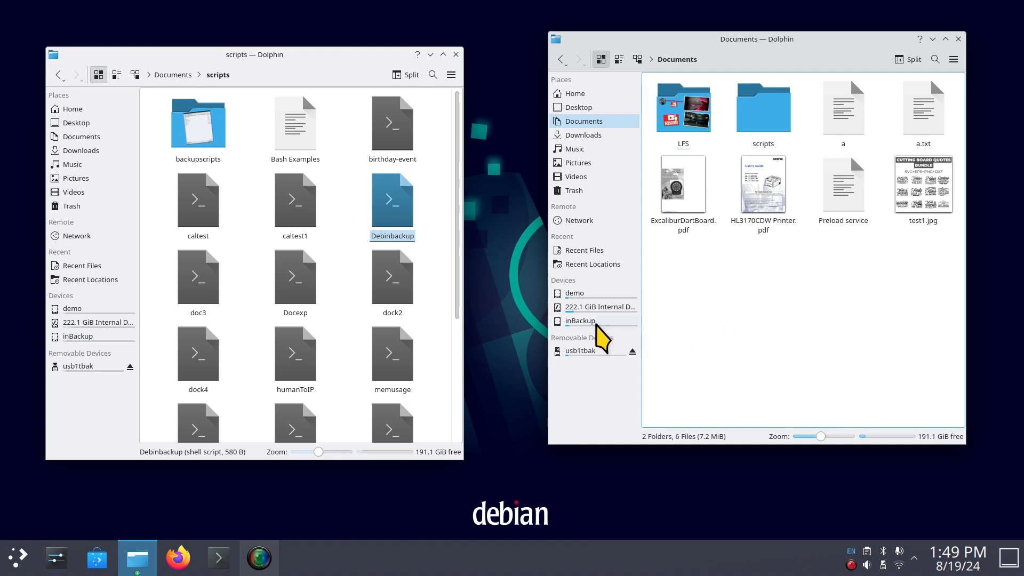
pyautogui.click(587, 322)
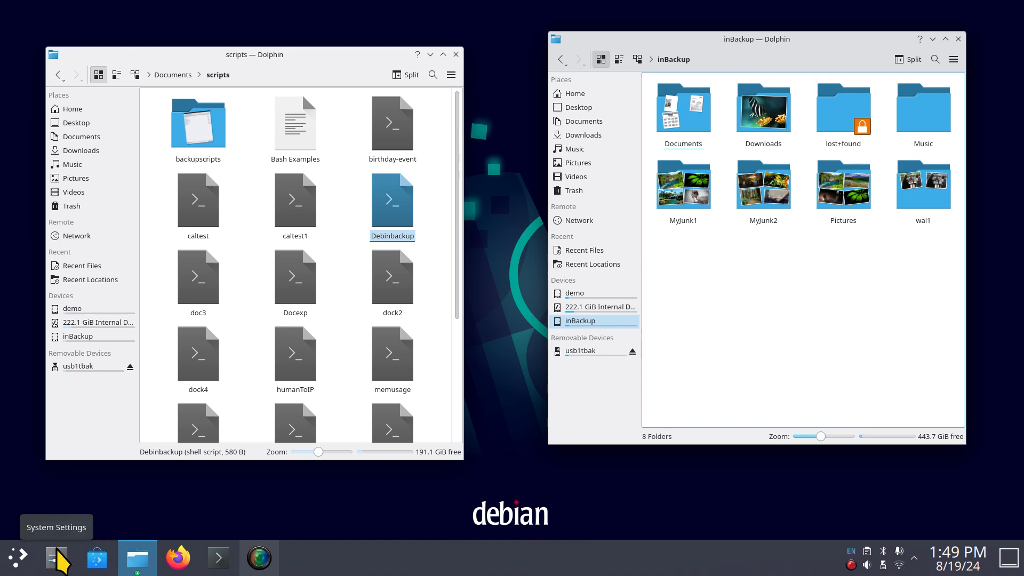
# - Minimize the scripts folder window, and find and launch Grsync
pyautogui.click(431, 55)
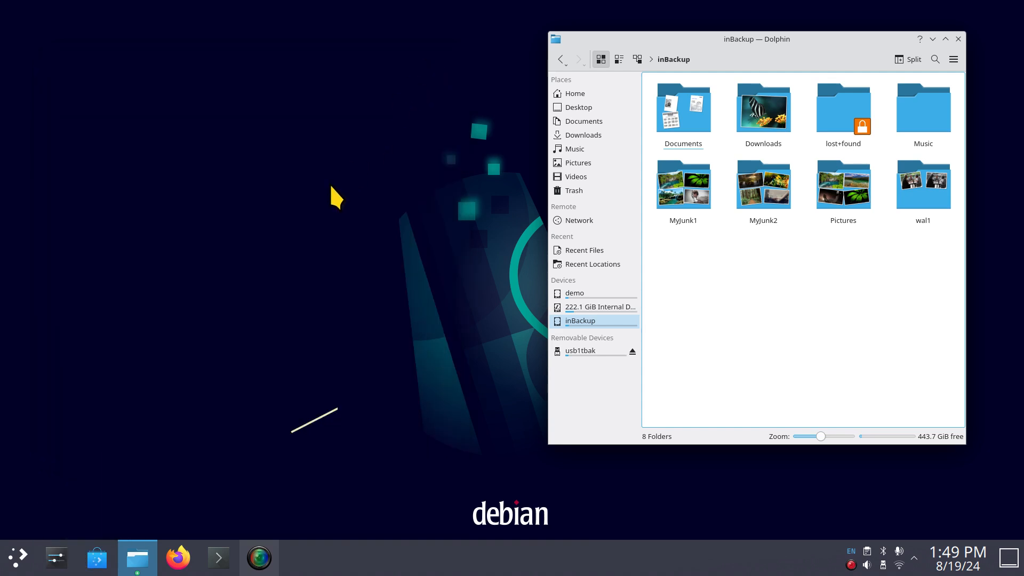
pyautogui.click(278, 261)
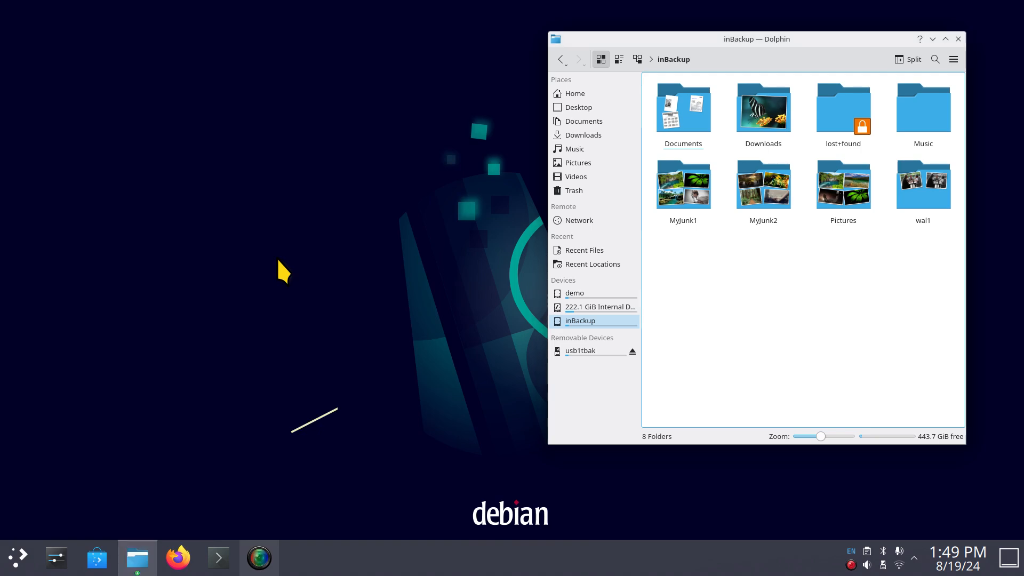
pyautogui.write('ge')
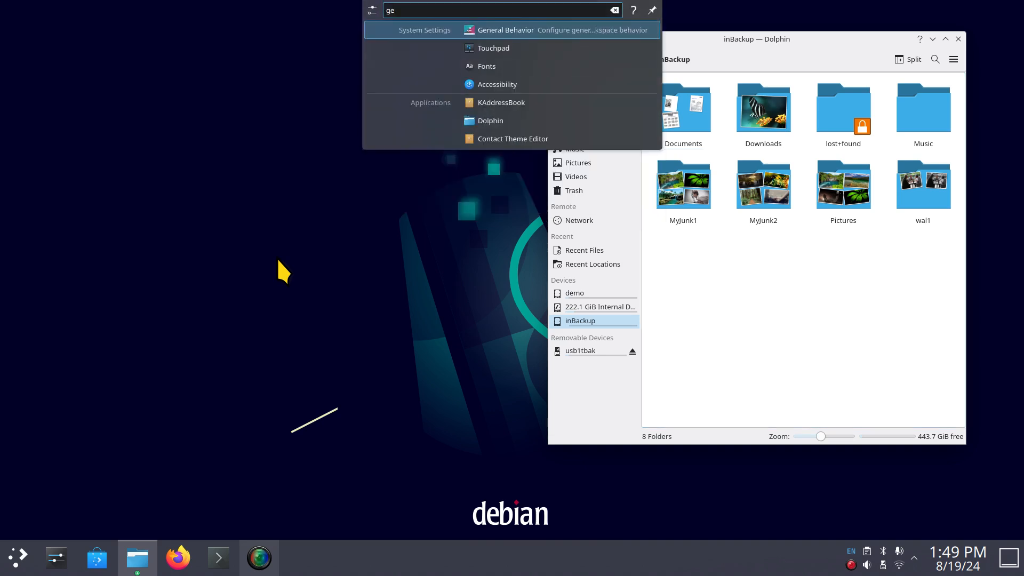
pyautogui.press('BackSpace')
pyautogui.write('r')
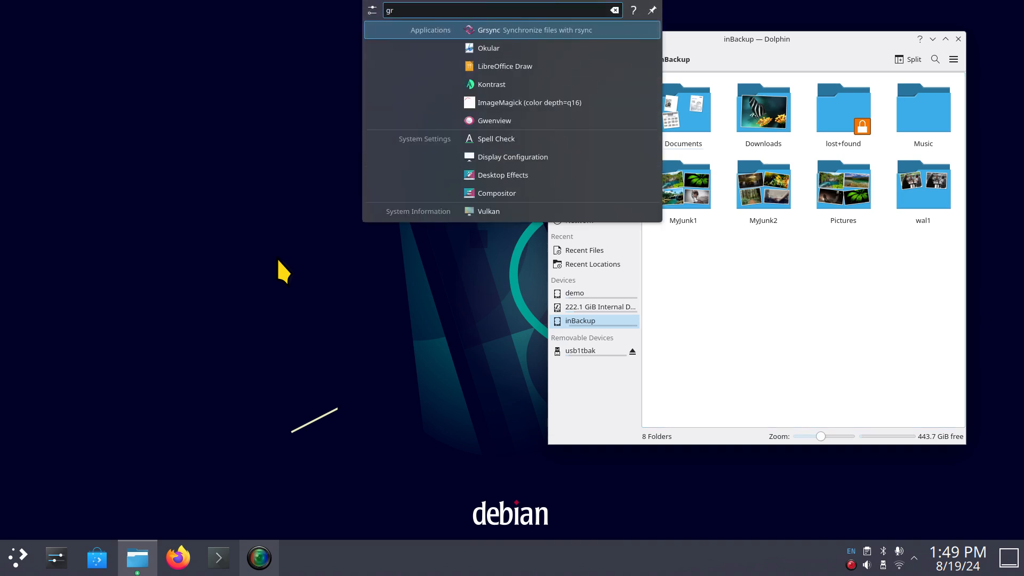
pyautogui.press('Return')
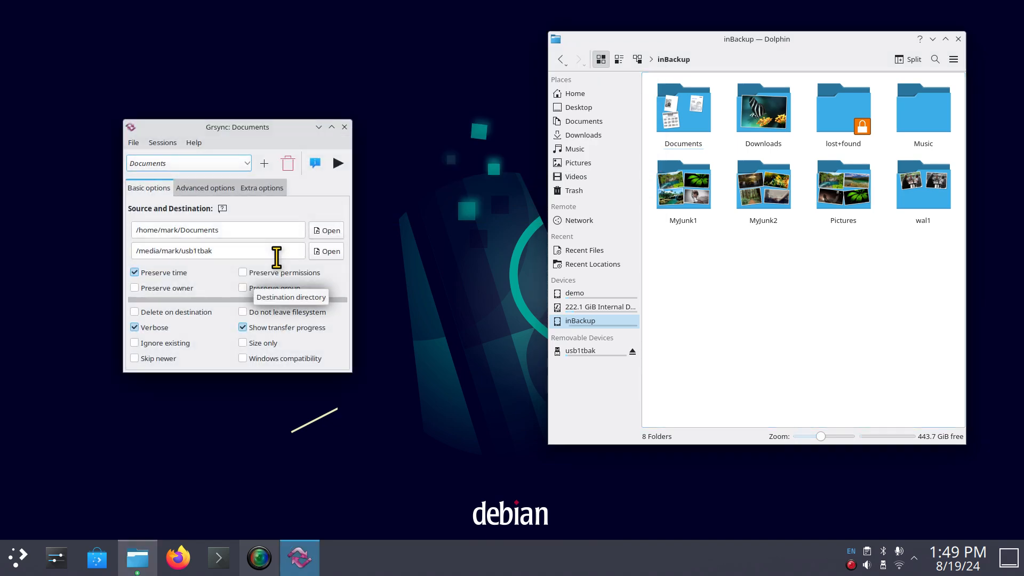
# - Clear the source and destination paths of the Documents session and move the Grsync window slightly upward
pyautogui.moveTo(242, 229); pyautogui.dragTo(128, 240)
pyautogui.press('Delete')
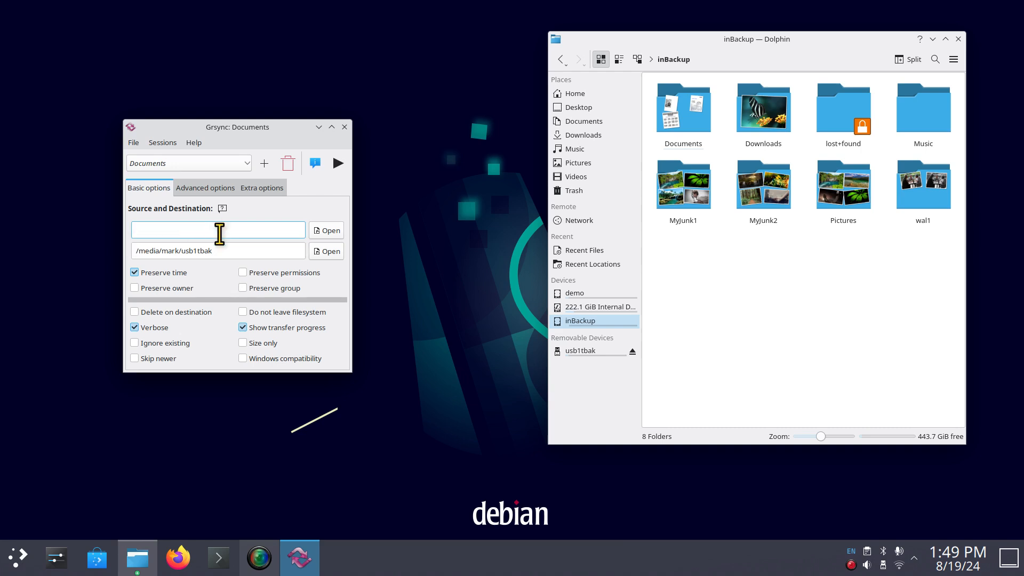
pyautogui.moveTo(226, 248); pyautogui.dragTo(133, 245)
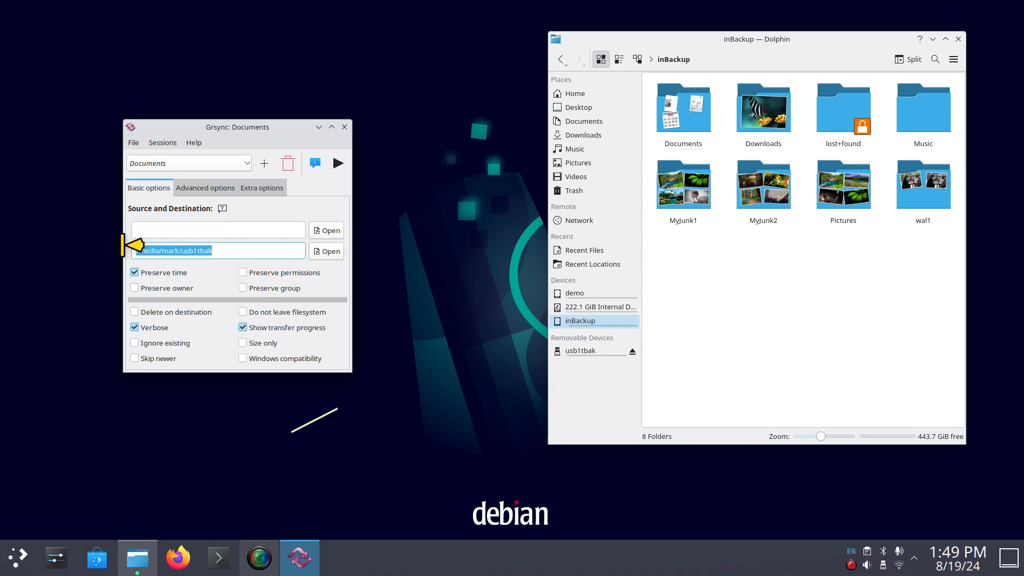
pyautogui.press('Delete')
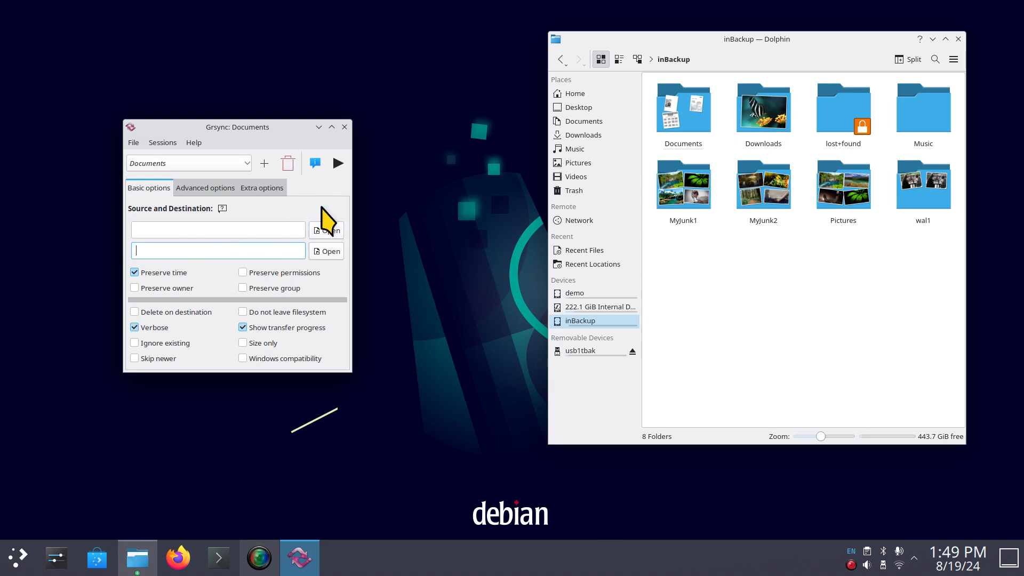
pyautogui.moveTo(263, 129); pyautogui.dragTo(285, 96)
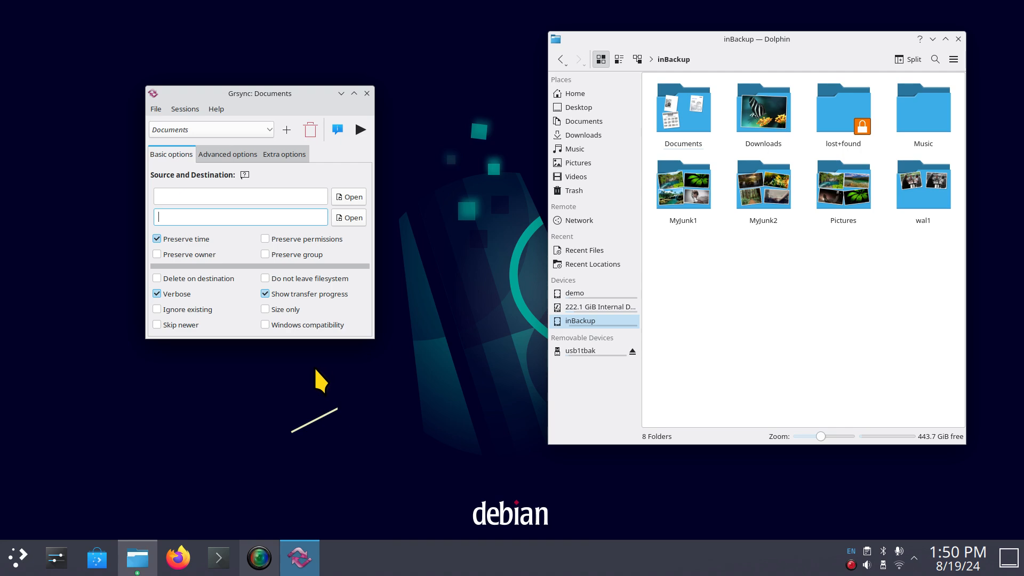
# - Set the session's source to the Documents folder in the home directory
pyautogui.click(347, 197)
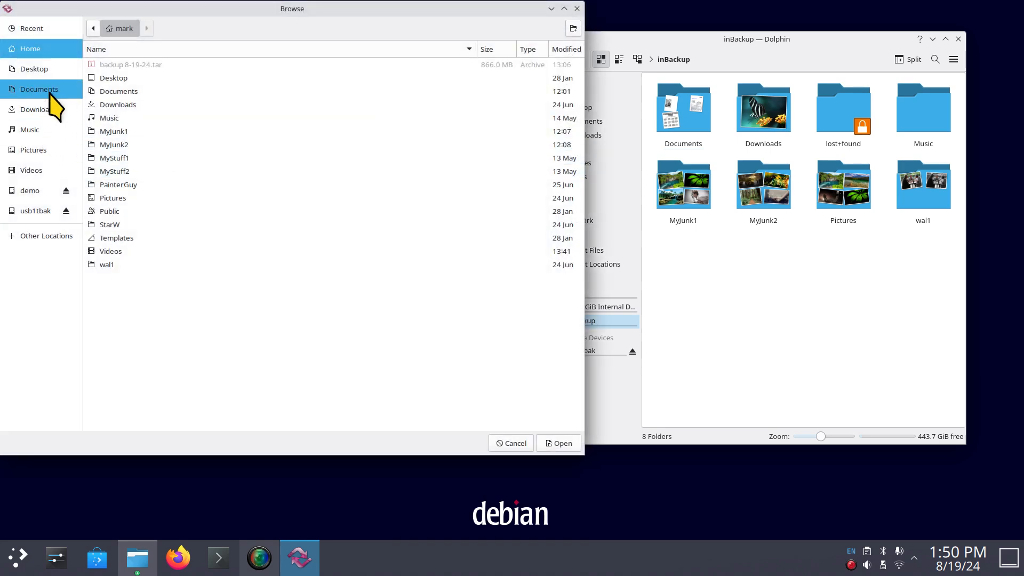
pyautogui.click(49, 92)
pyautogui.click(557, 441)
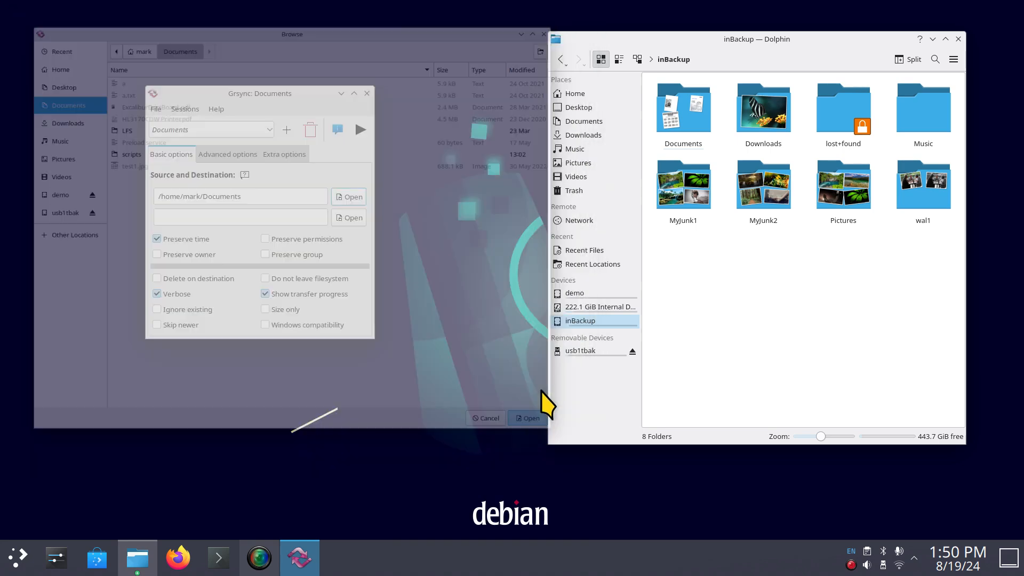
# - Display the usb1tbak drive in the file manager and set it as the Documents session's destination
pyautogui.click(595, 352)
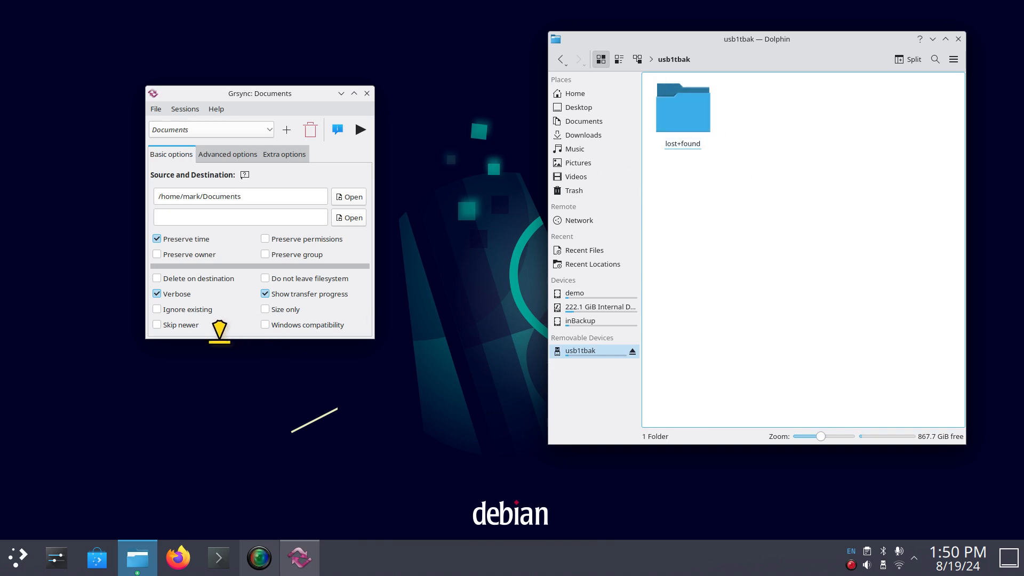
pyautogui.click(347, 219)
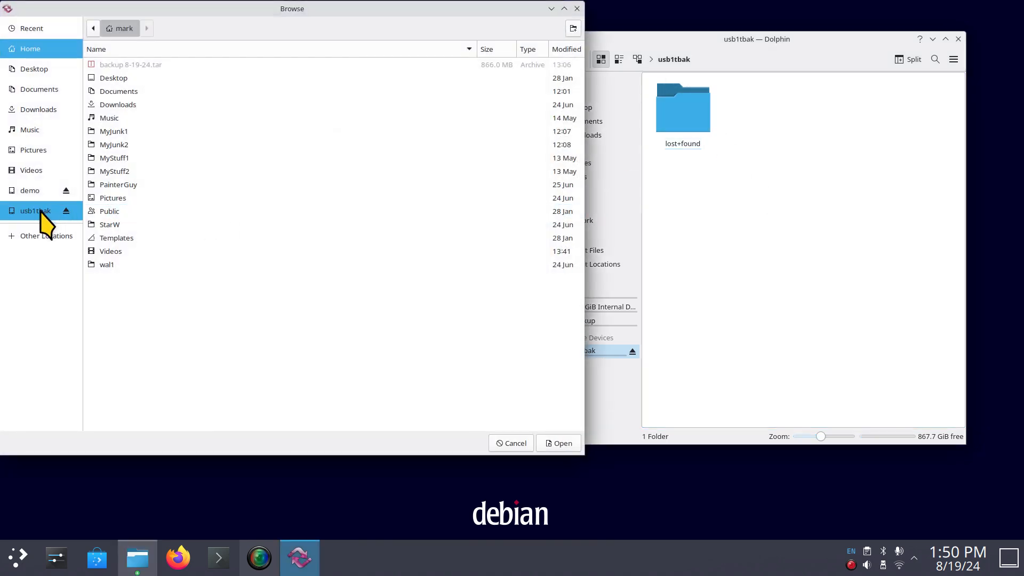
pyautogui.click(40, 212)
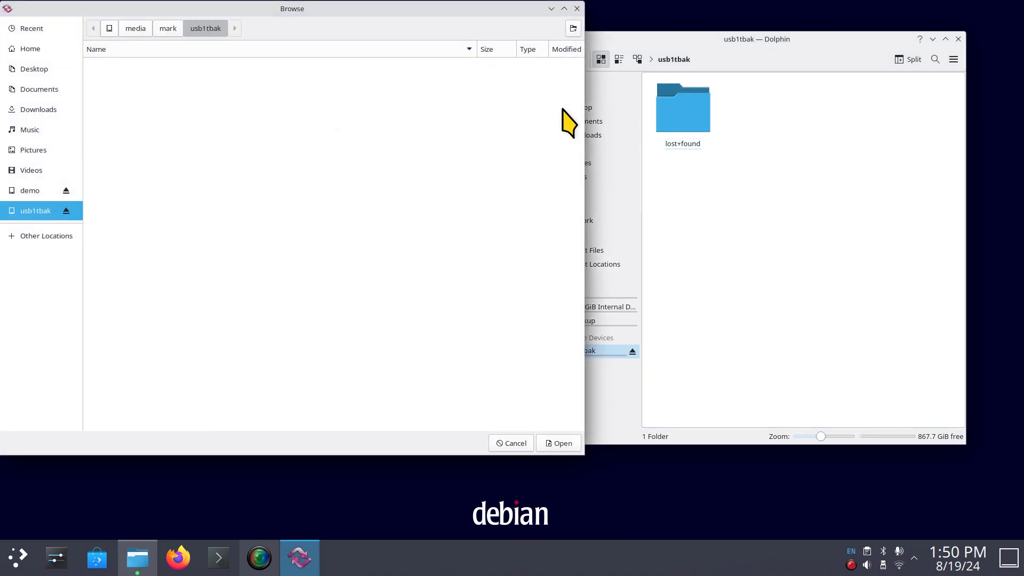
pyautogui.click(562, 443)
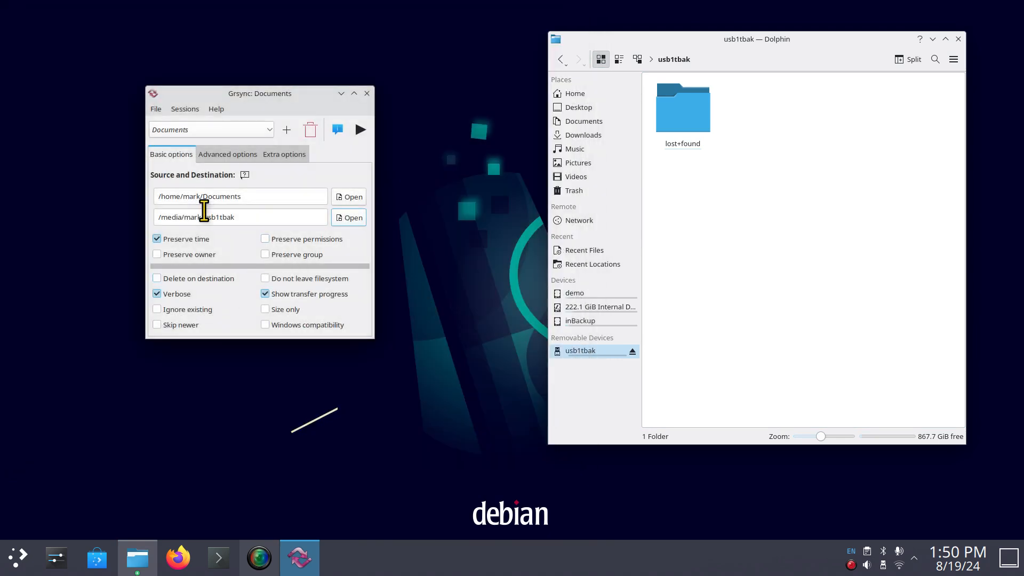
# - Make two full runs of the Documents session to usb1tbak, closing the progress dialog after each run
pyautogui.click(357, 131)
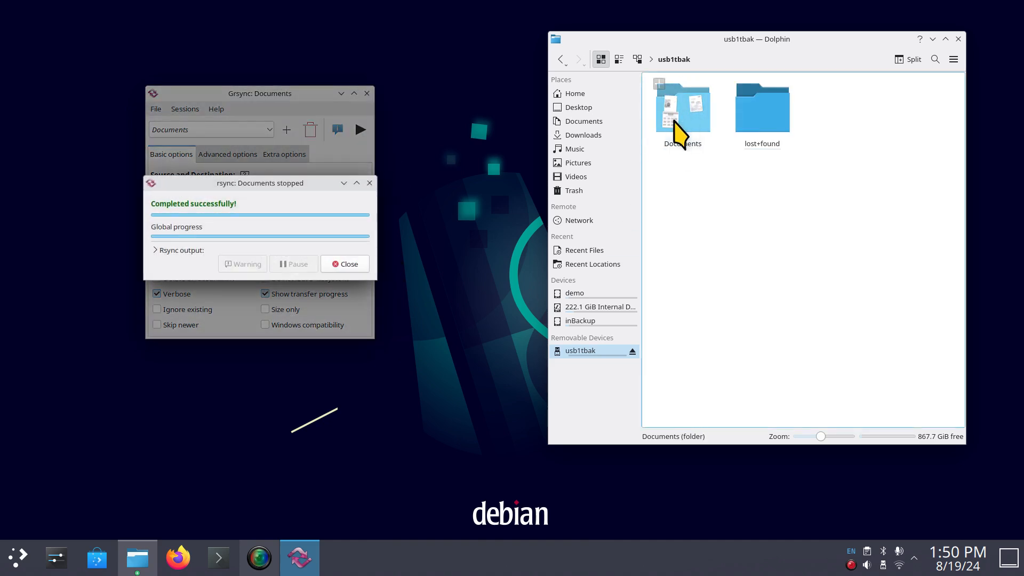
pyautogui.click(355, 265)
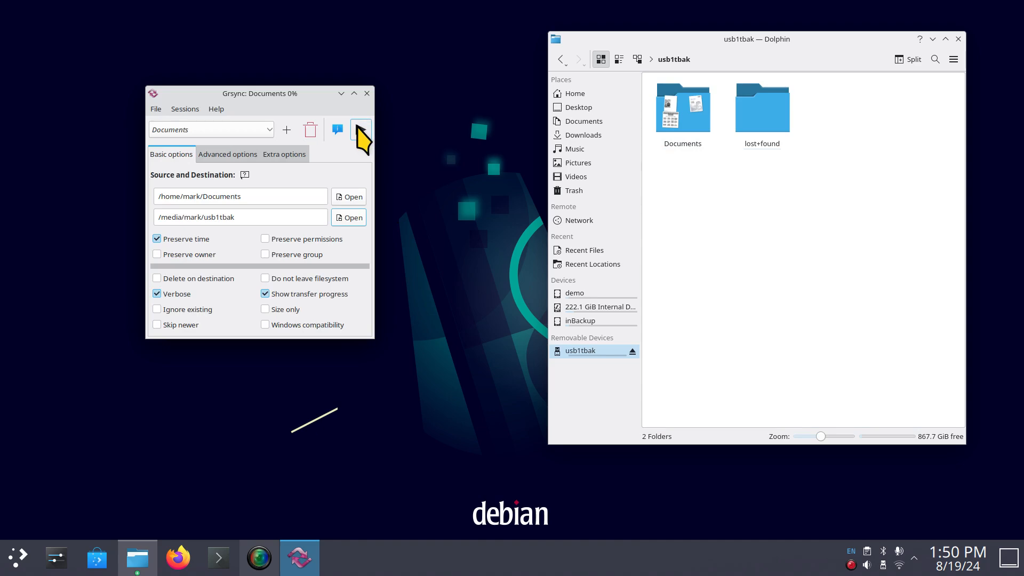
pyautogui.click(357, 129)
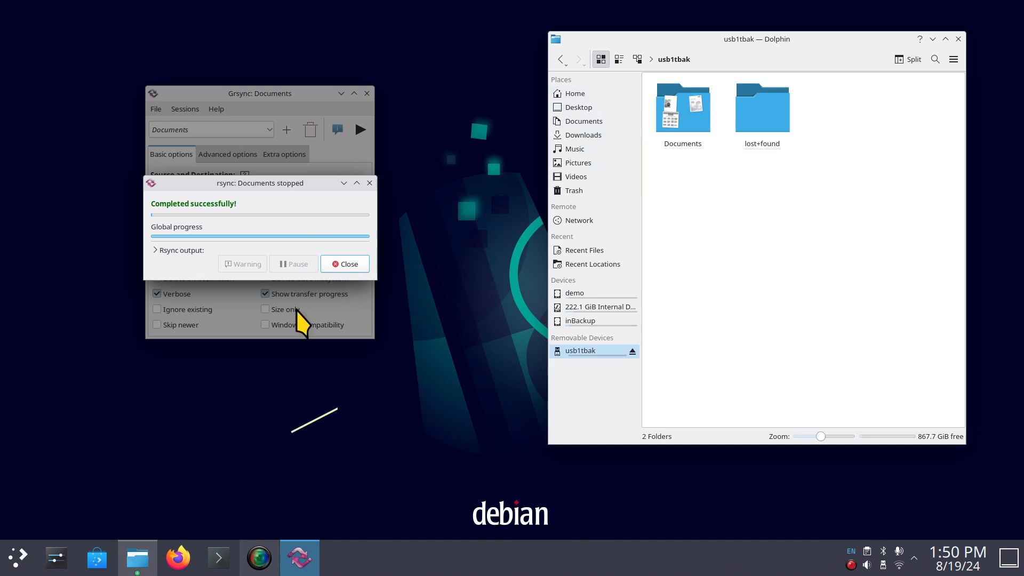
pyautogui.click(344, 264)
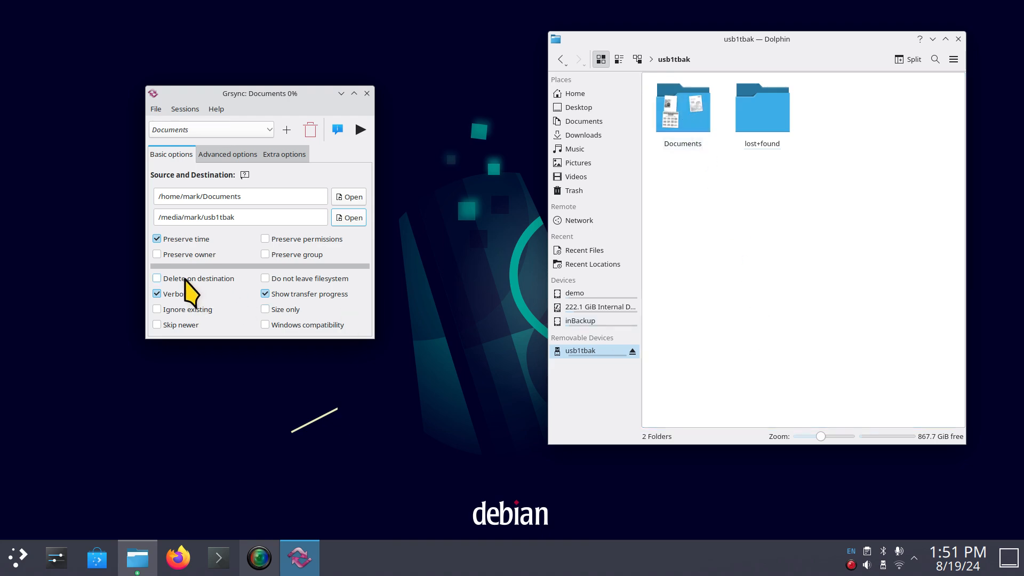
# - Enable Delete on destination for the Documents session
pyautogui.moveTo(186, 279)
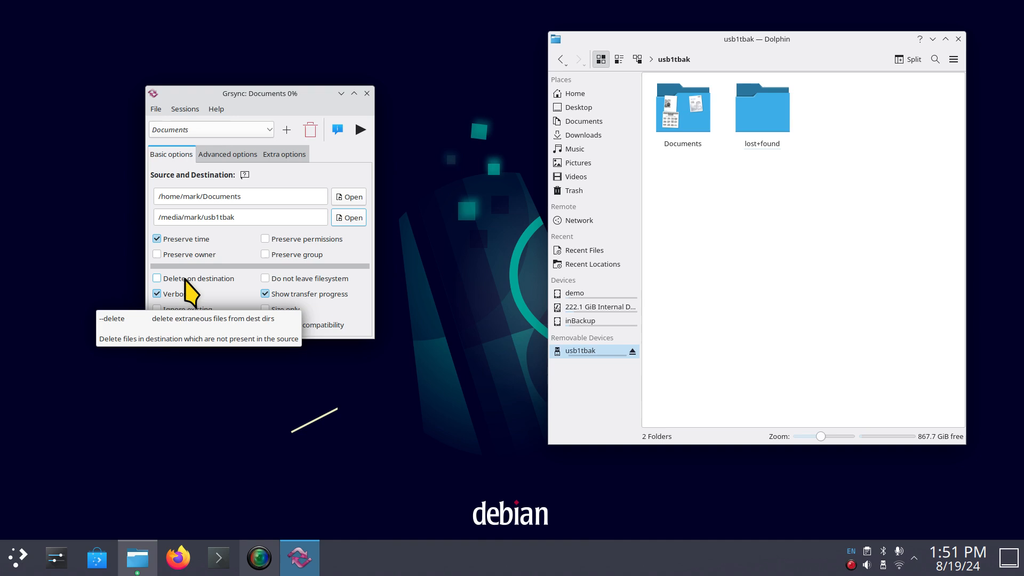
pyautogui.click(156, 278)
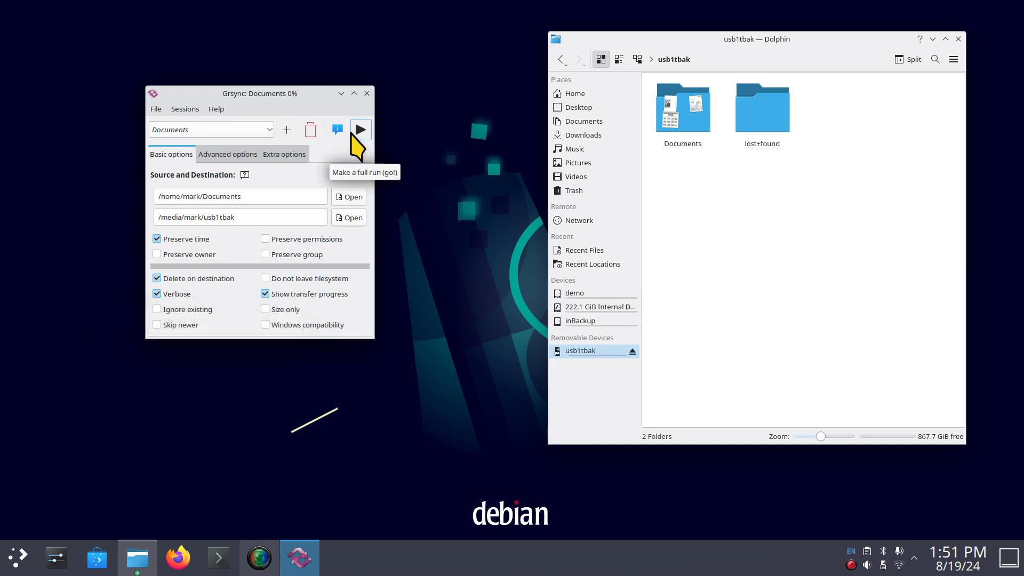
# - Show the Documents folder and the Home folder in the file manager
pyautogui.click(580, 137)
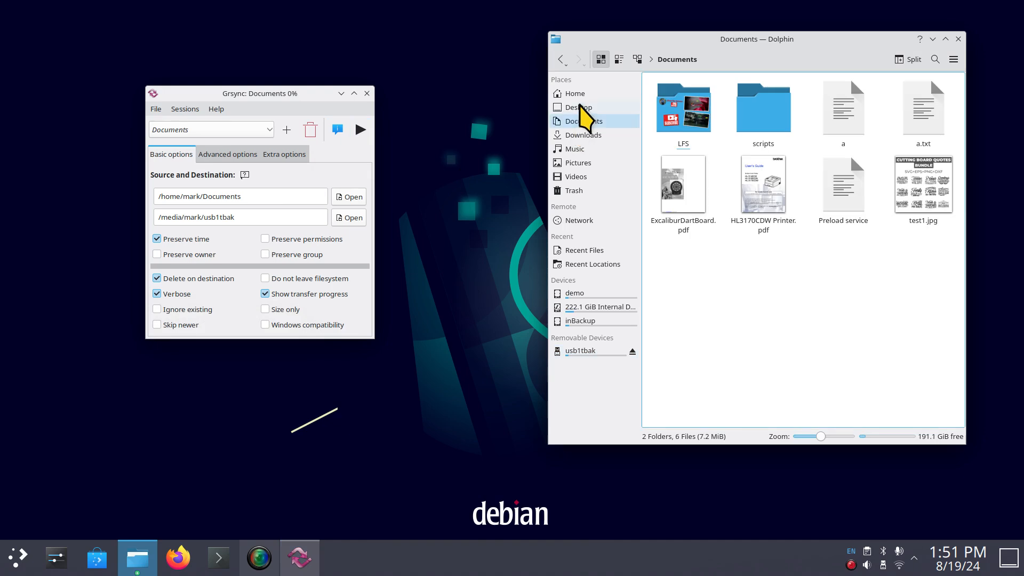
pyautogui.click(578, 93)
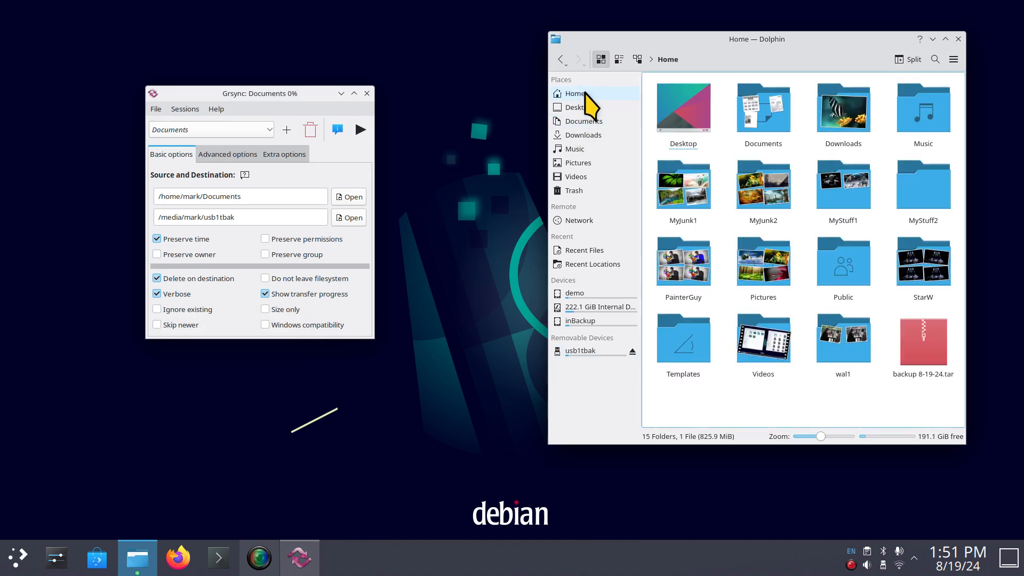
# - Show the Home folder's full path in the file manager and compare the Documents folder with the usb1tbak drive
pyautogui.click(676, 63)
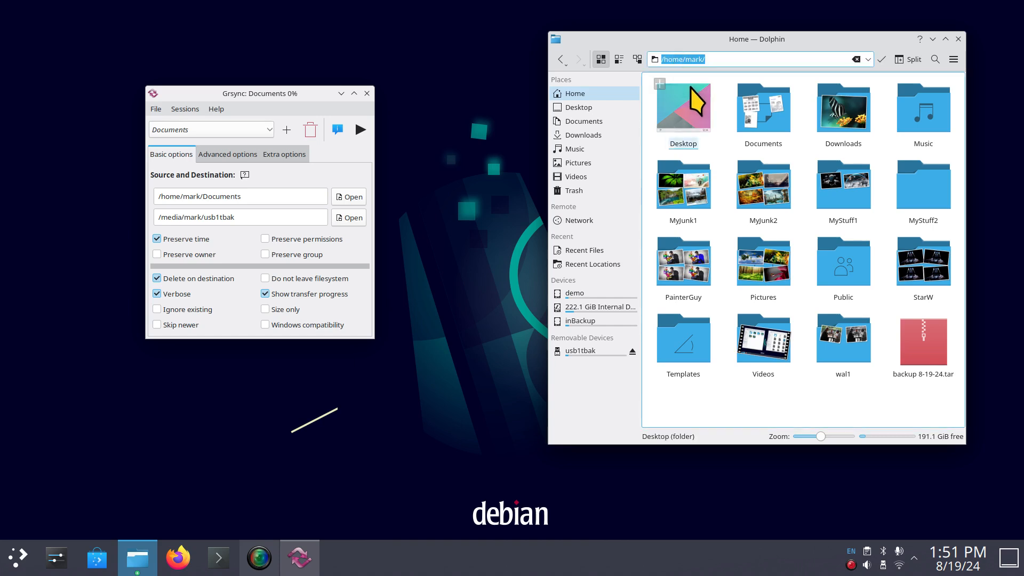
pyautogui.click(598, 121)
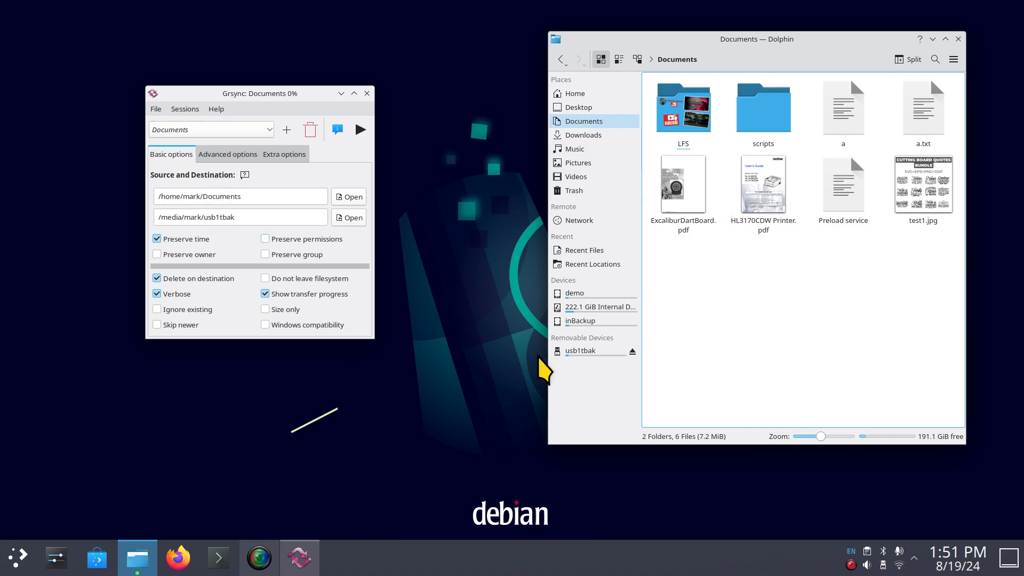
pyautogui.click(591, 351)
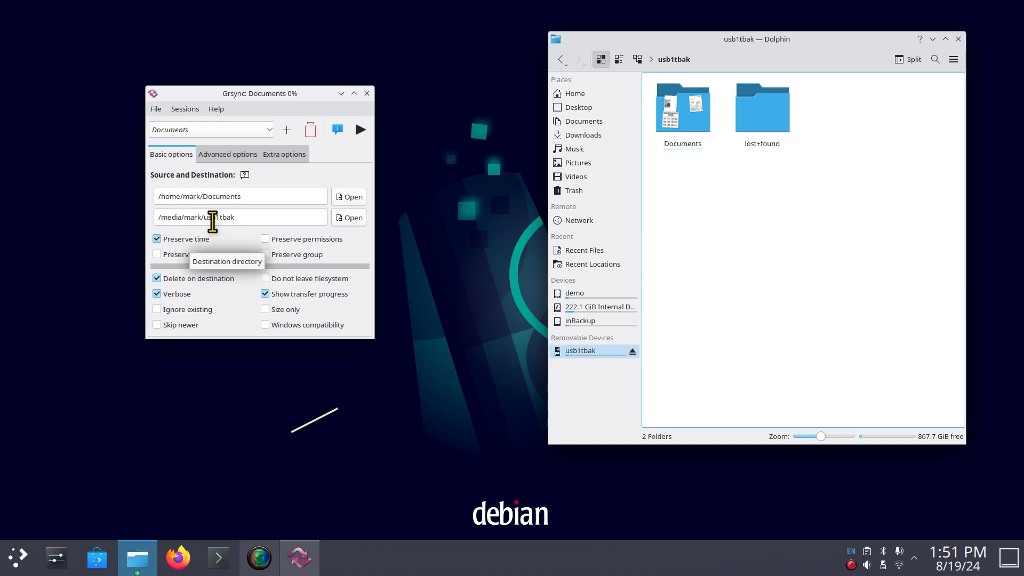
pyautogui.click(582, 122)
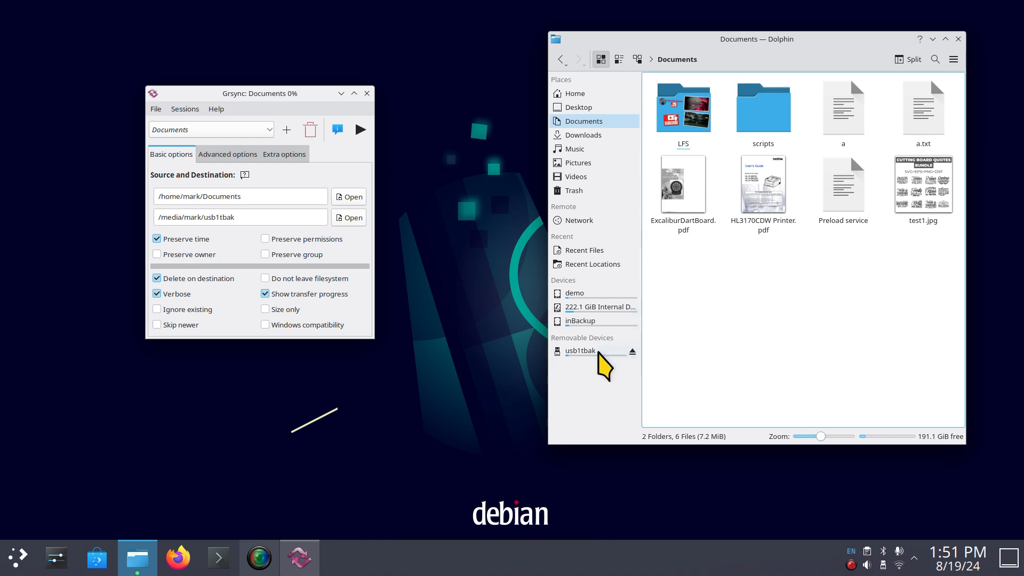
pyautogui.click(598, 353)
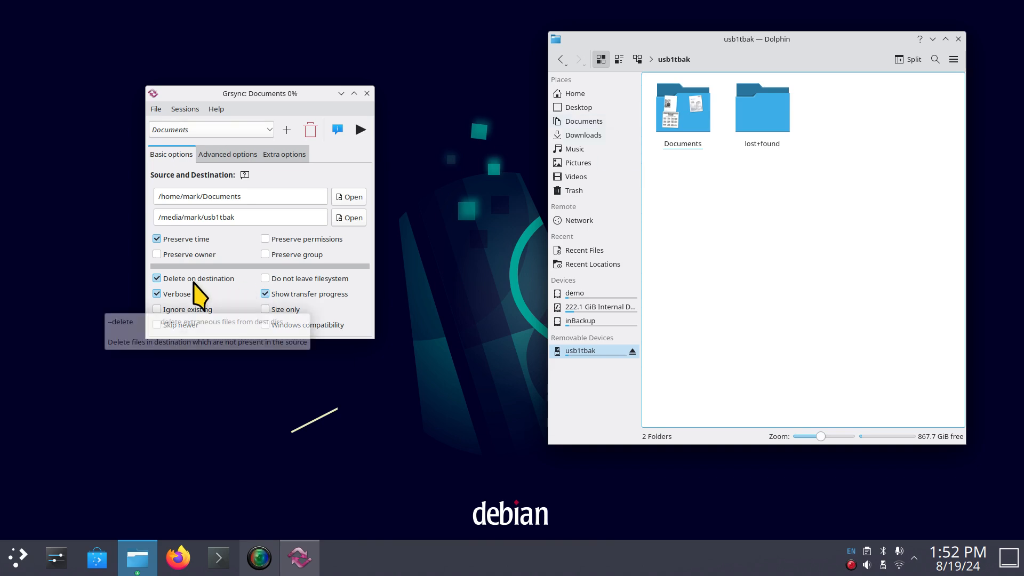
# - Disable Delete on destination for the Documents session in Grsync
pyautogui.click(157, 278)
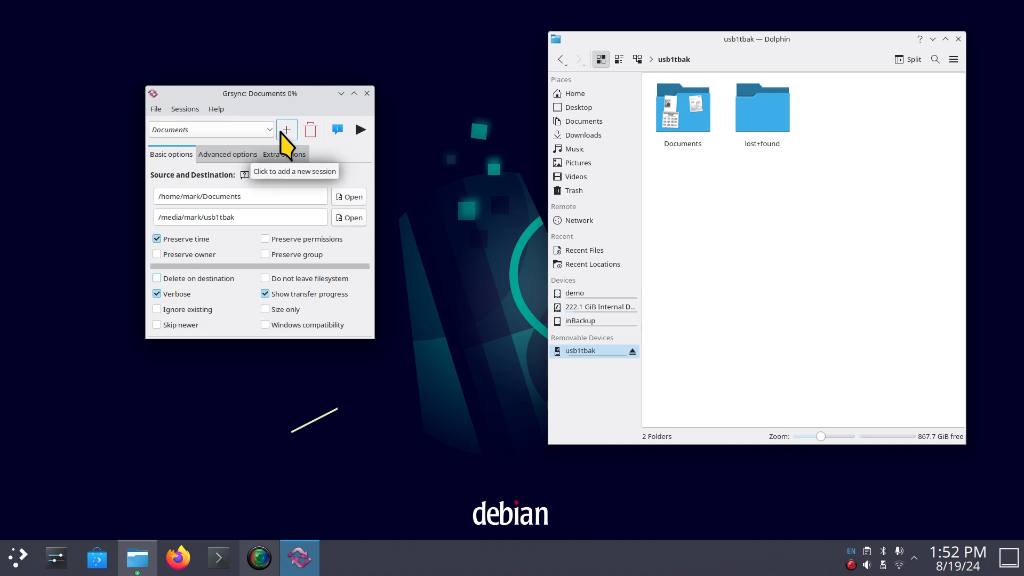
# - Show the inBackup drive's contents in the file manager, and close both Grsync and the file manager
pyautogui.click(589, 320)
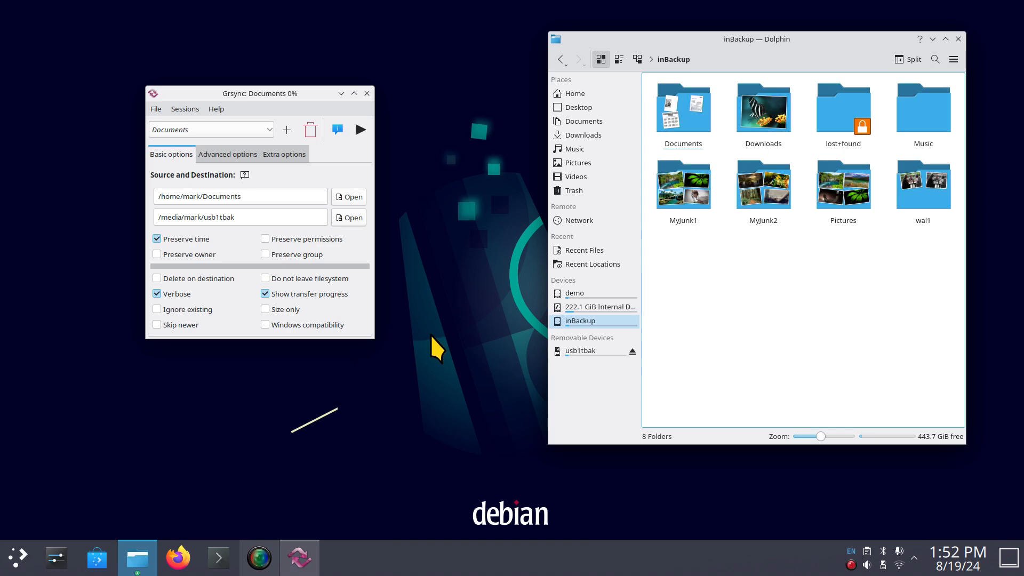
pyautogui.moveTo(311, 95)
pyautogui.mouseDown()
pyautogui.moveTo(312, 84)
pyautogui.moveTo(312, 104)
pyautogui.mouseUp()
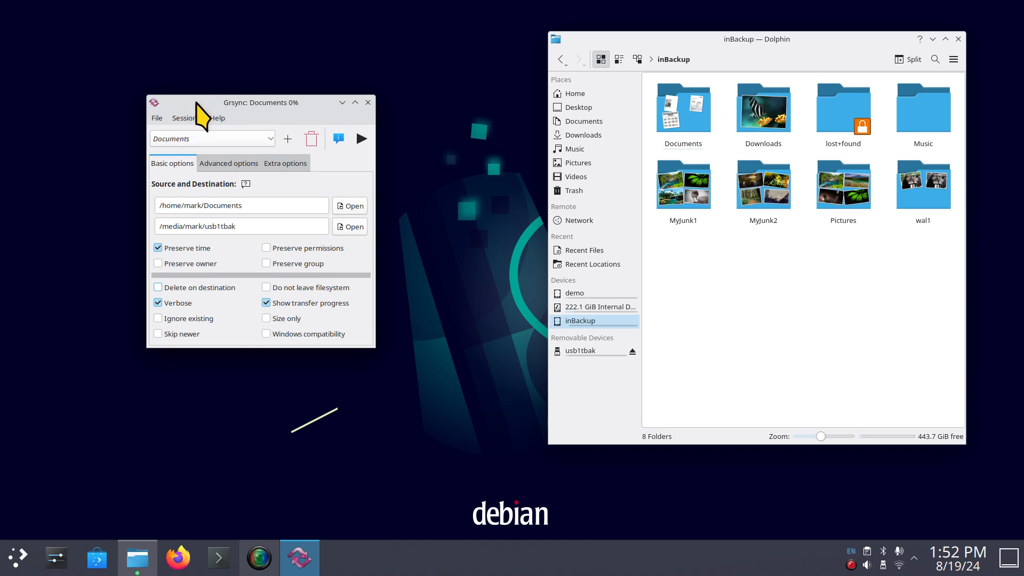
pyautogui.moveTo(194, 103); pyautogui.dragTo(171, 138)
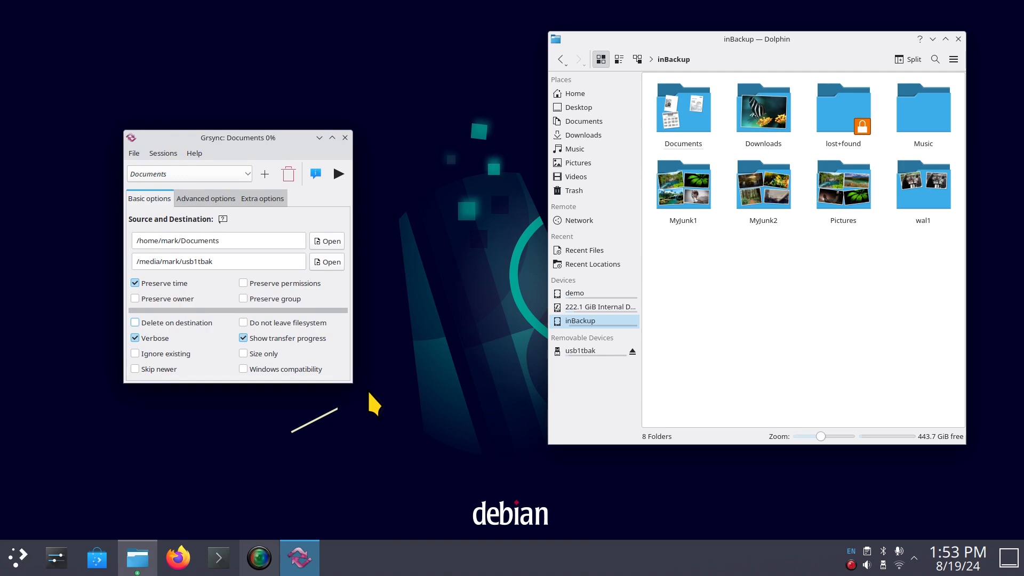
pyautogui.click(345, 138)
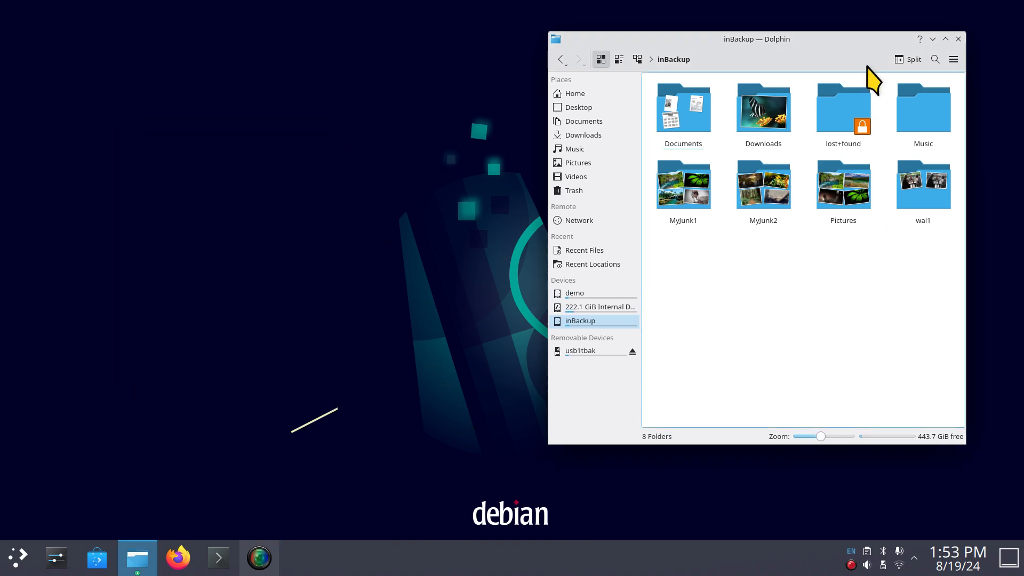
pyautogui.moveTo(846, 41); pyautogui.dragTo(729, 58)
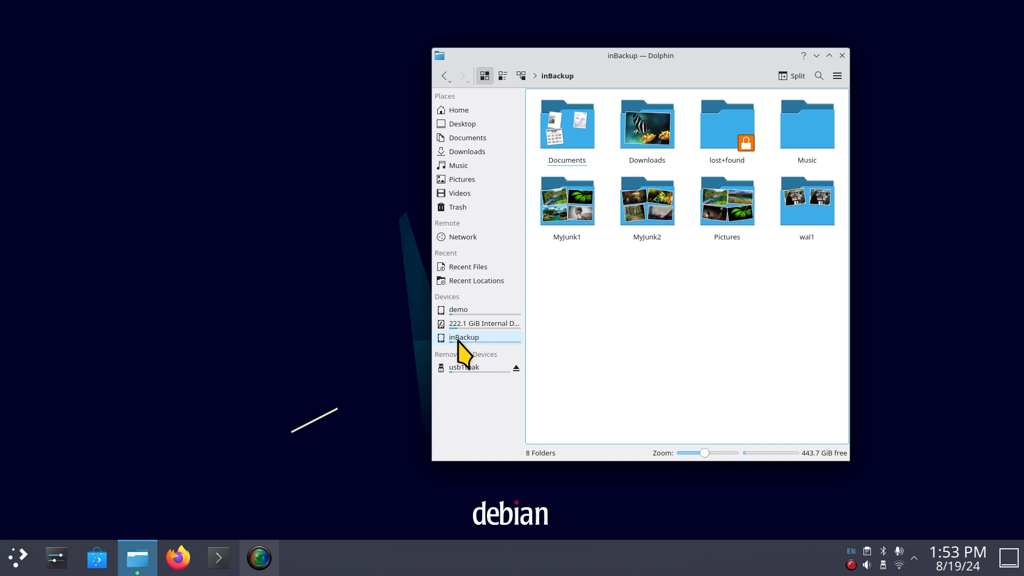
pyautogui.click(843, 55)
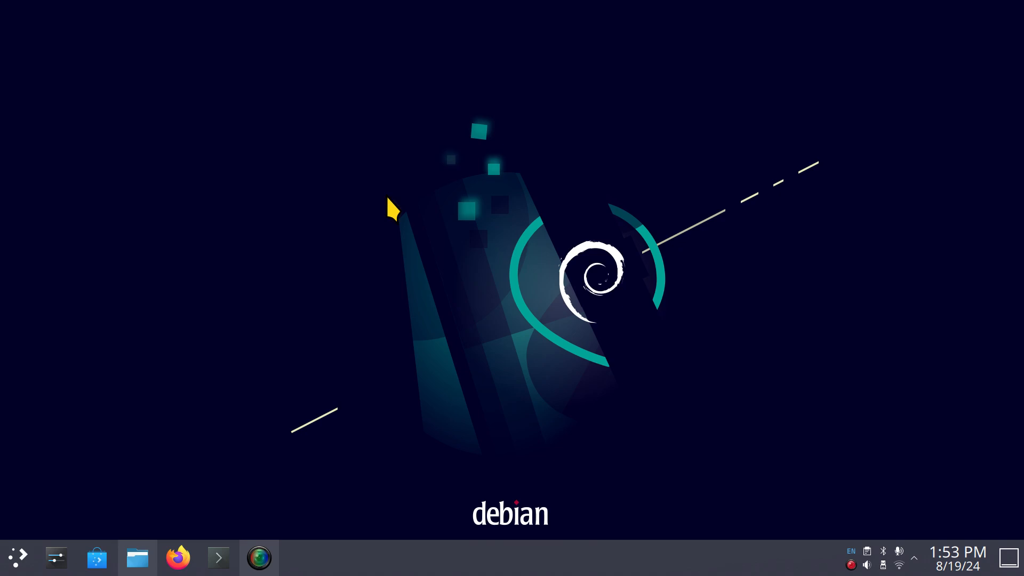
# - Launch the Disks utility and view its About information, closing the dialog when done
pyautogui.hotkey('alt', 'space')
pyautogui.write('disk')
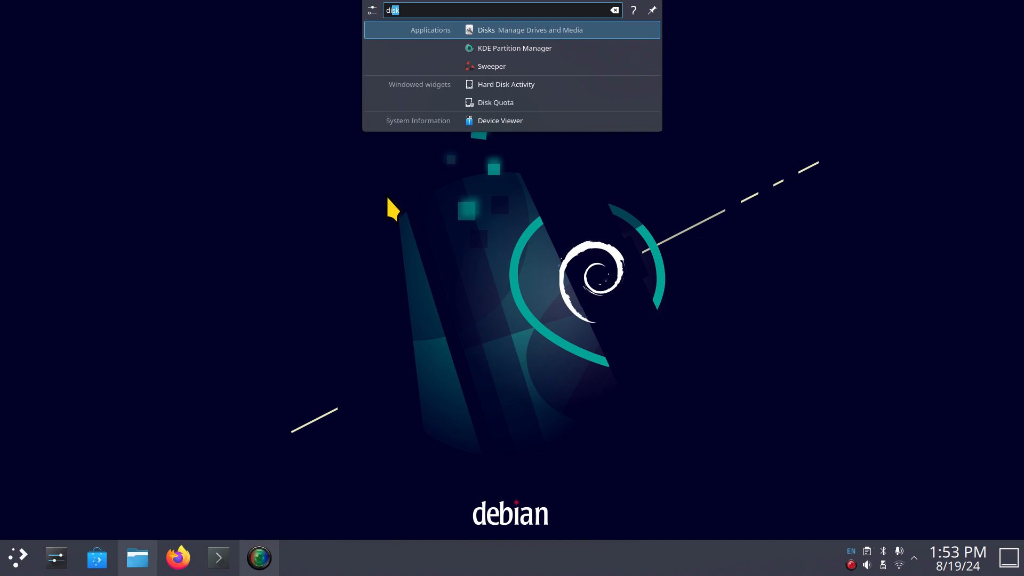
pyautogui.click(522, 31)
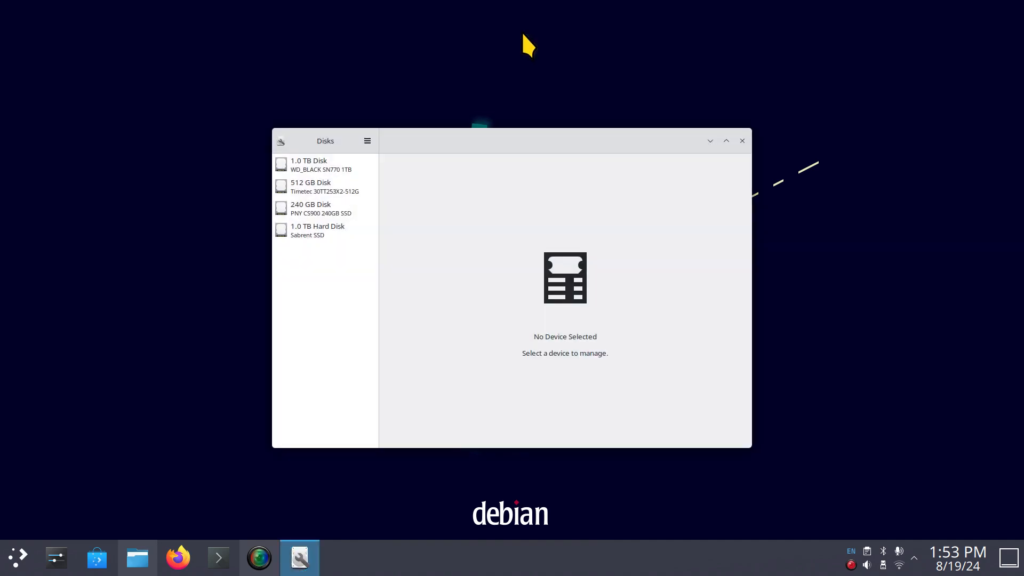
pyautogui.click(369, 143)
pyautogui.click(354, 249)
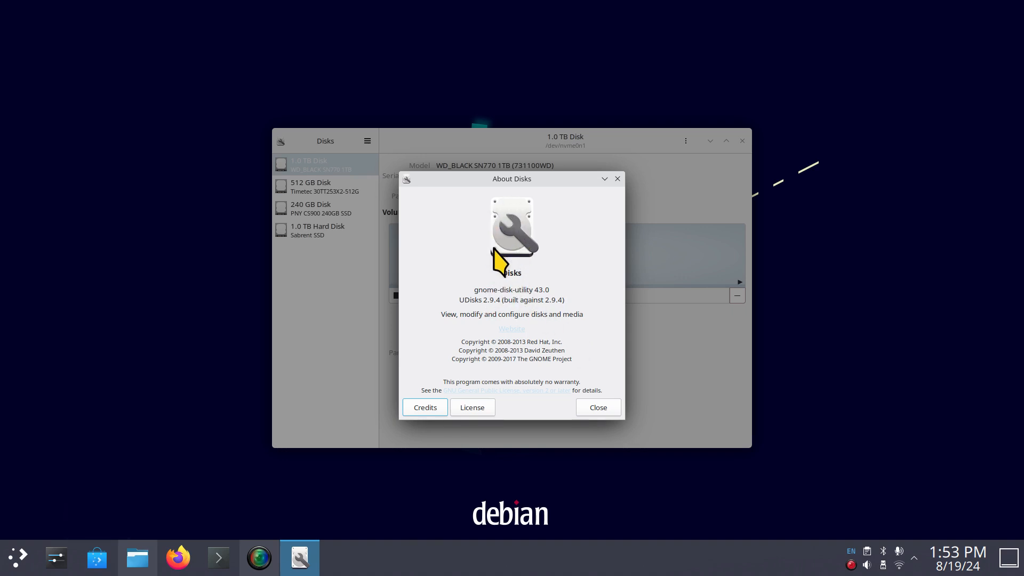
pyautogui.click(600, 407)
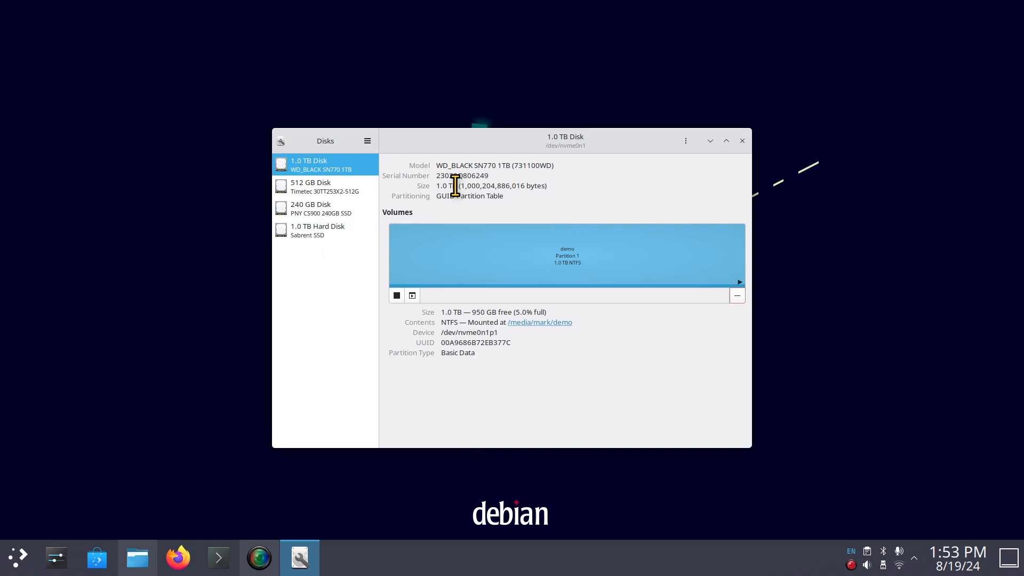
# - Examine the partition layout and mount details of each of the four drives in Disks
pyautogui.moveTo(496, 143); pyautogui.dragTo(474, 101)
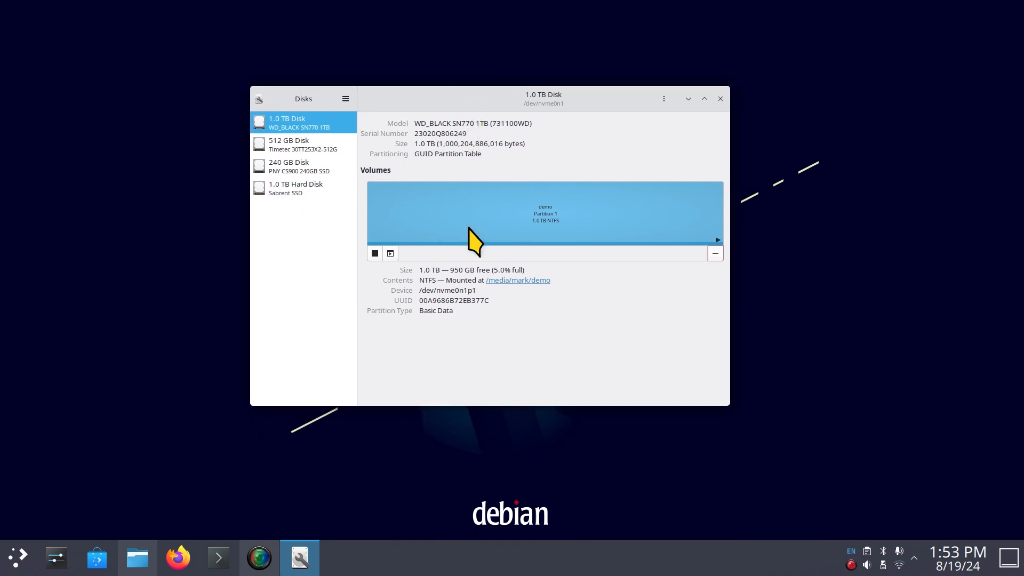
pyautogui.click(270, 190)
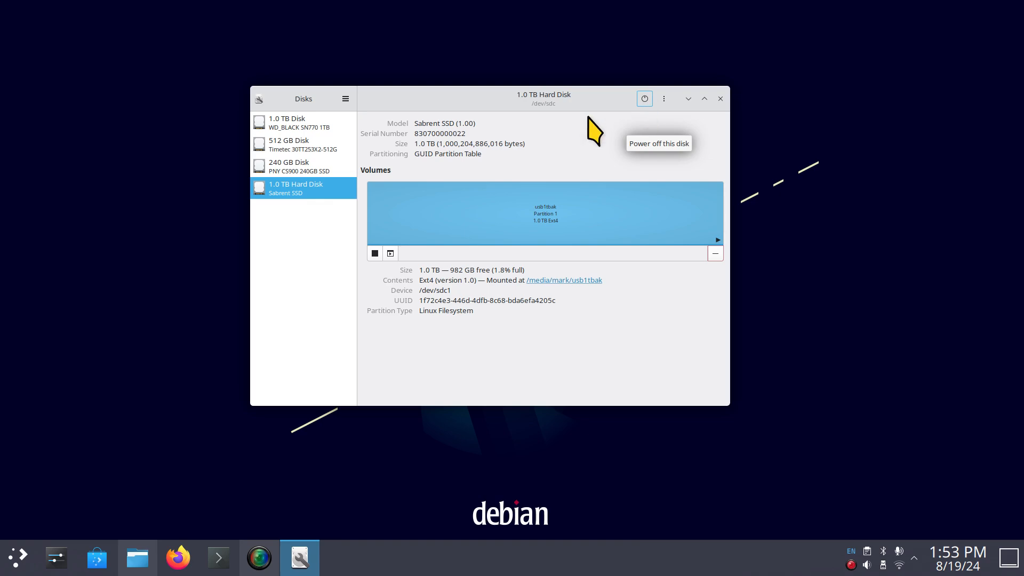
pyautogui.click(297, 162)
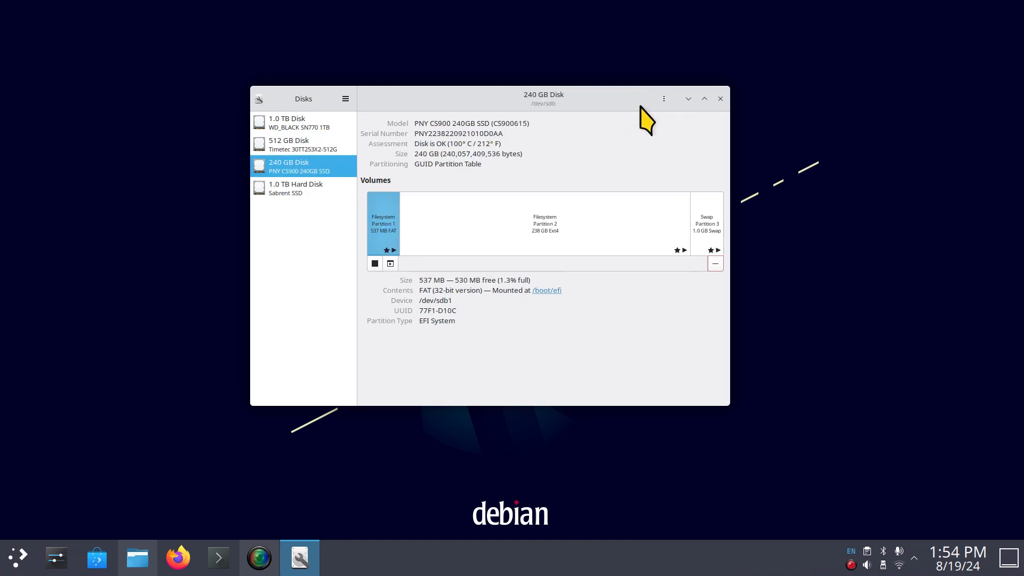
pyautogui.click(314, 150)
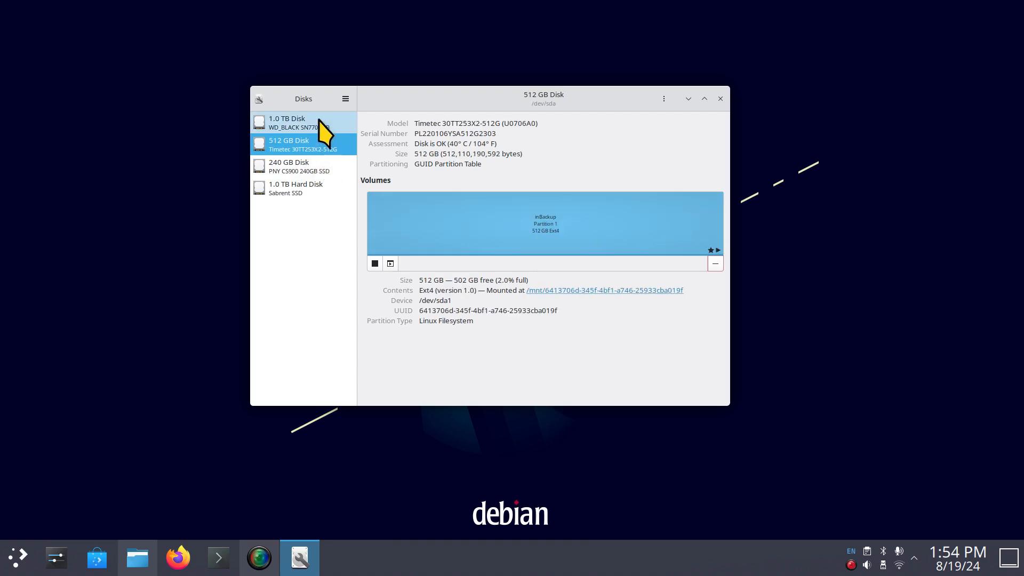
pyautogui.click(318, 127)
pyautogui.click(311, 170)
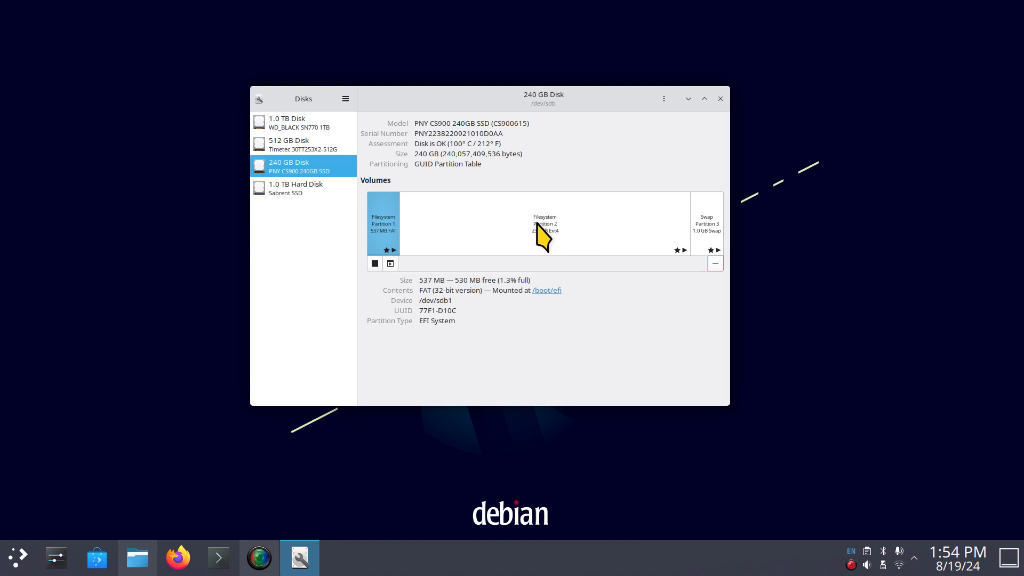
pyautogui.click(316, 124)
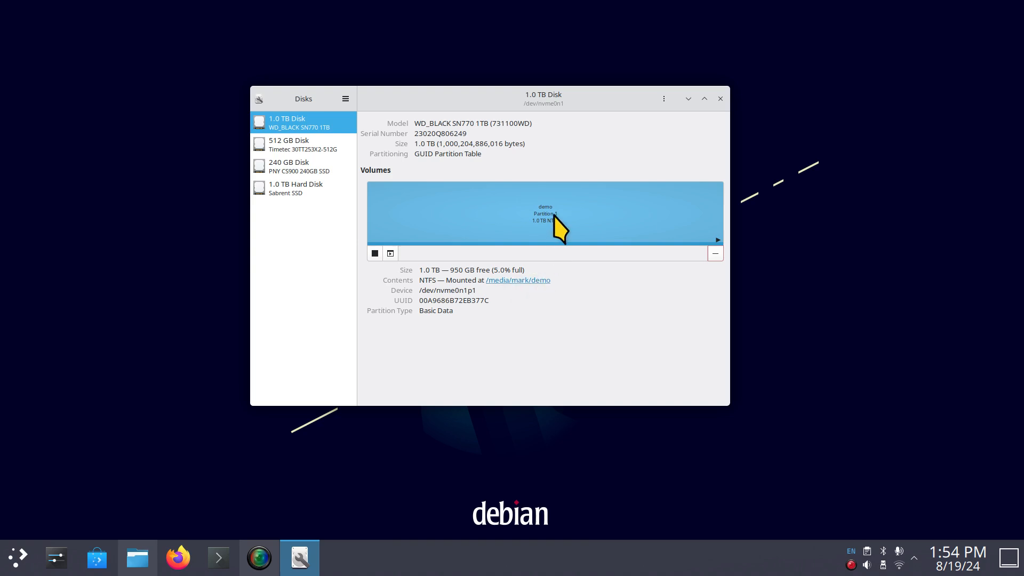
# - Show the Format Volume options for the inBackup partition on the 512 GB disk and cancel without formatting
pyautogui.click(283, 145)
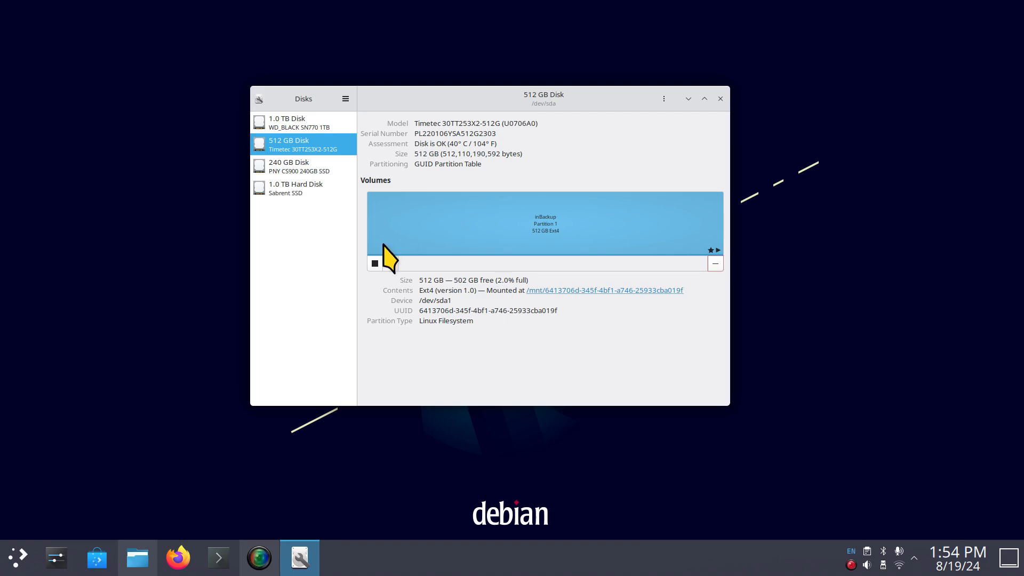
pyautogui.click(390, 263)
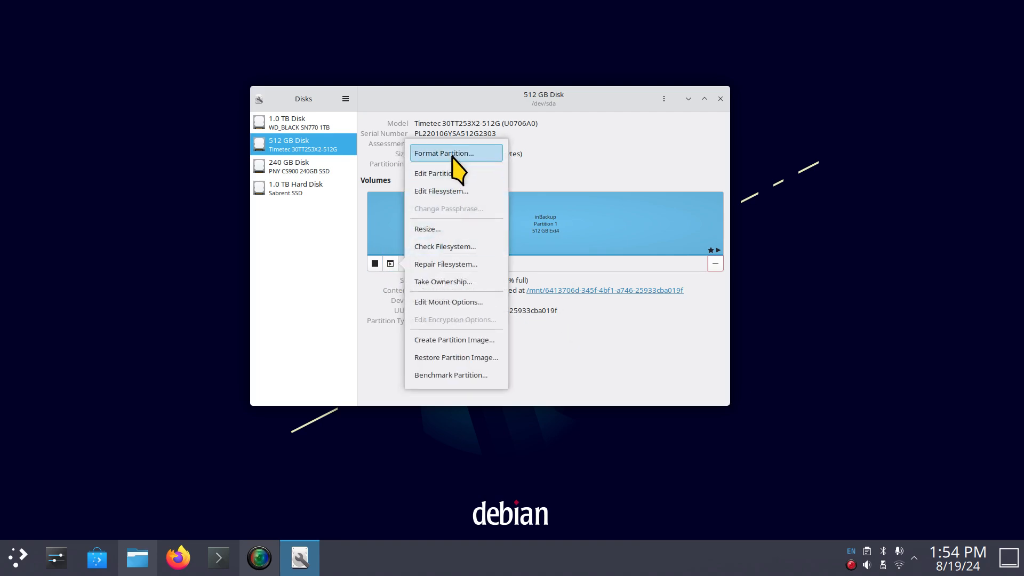
pyautogui.click(451, 154)
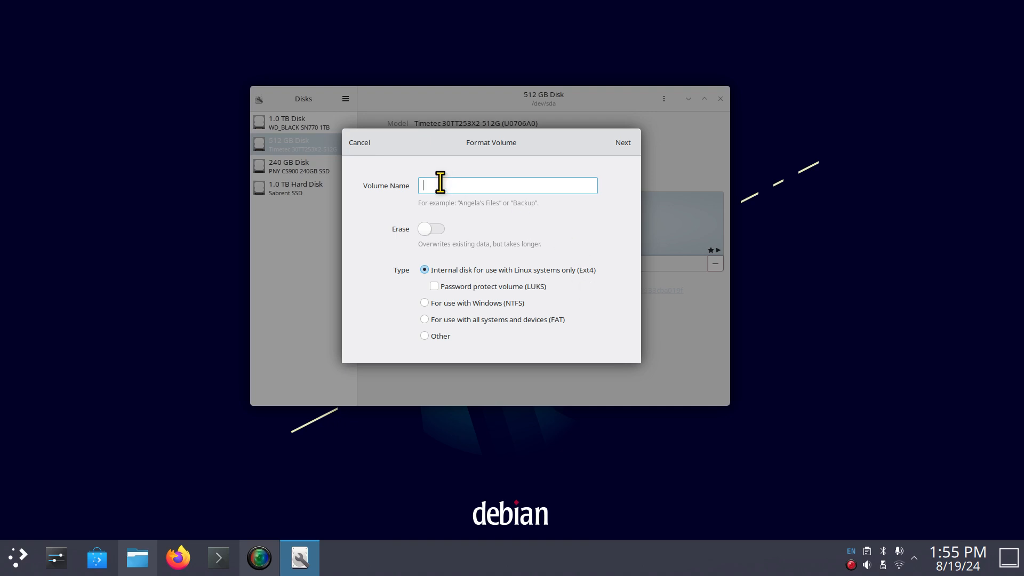
pyautogui.click(361, 143)
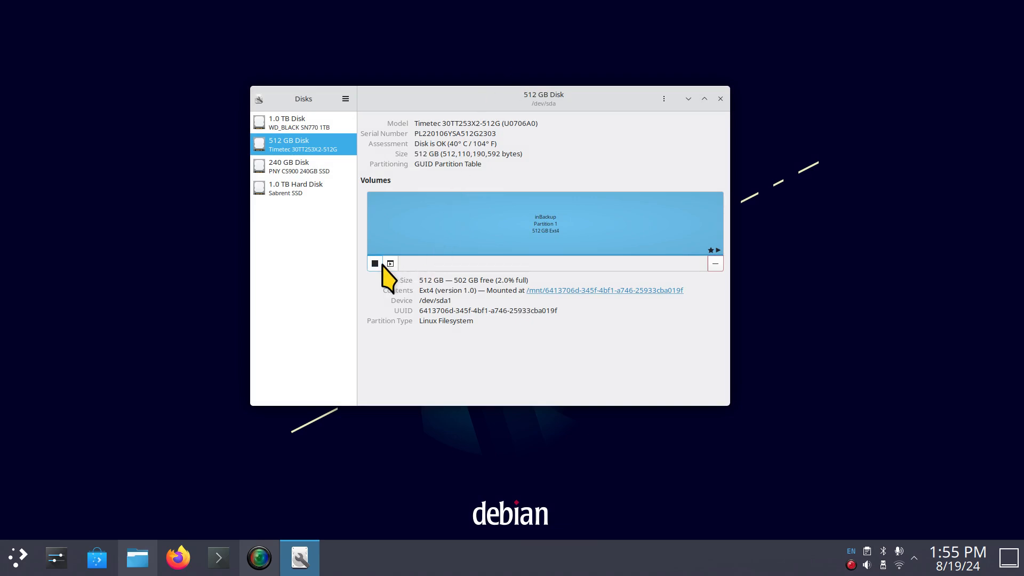
# - Open the mount options for the inBackup partition on the 512 GB disk
pyautogui.click(390, 263)
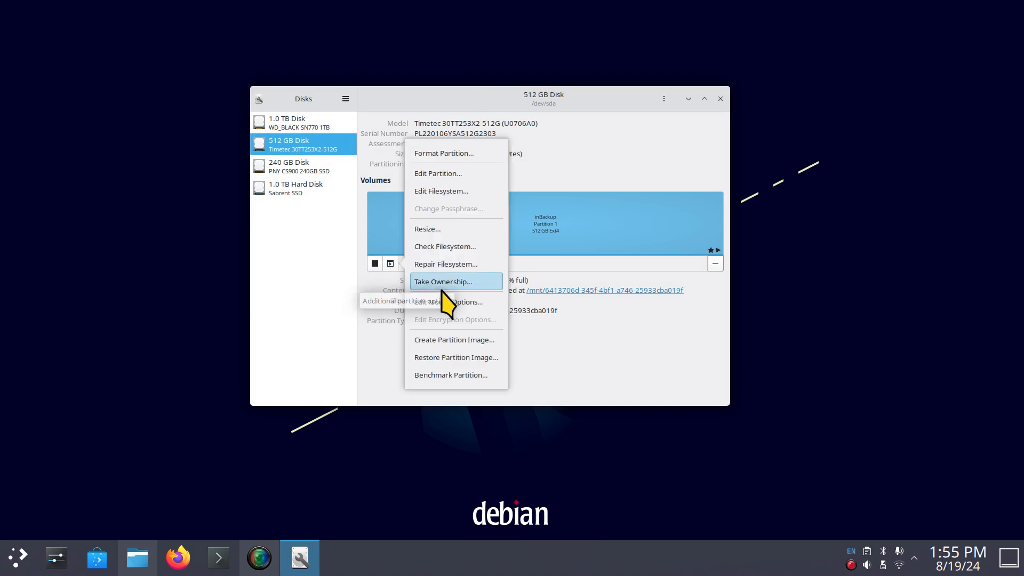
pyautogui.click(454, 301)
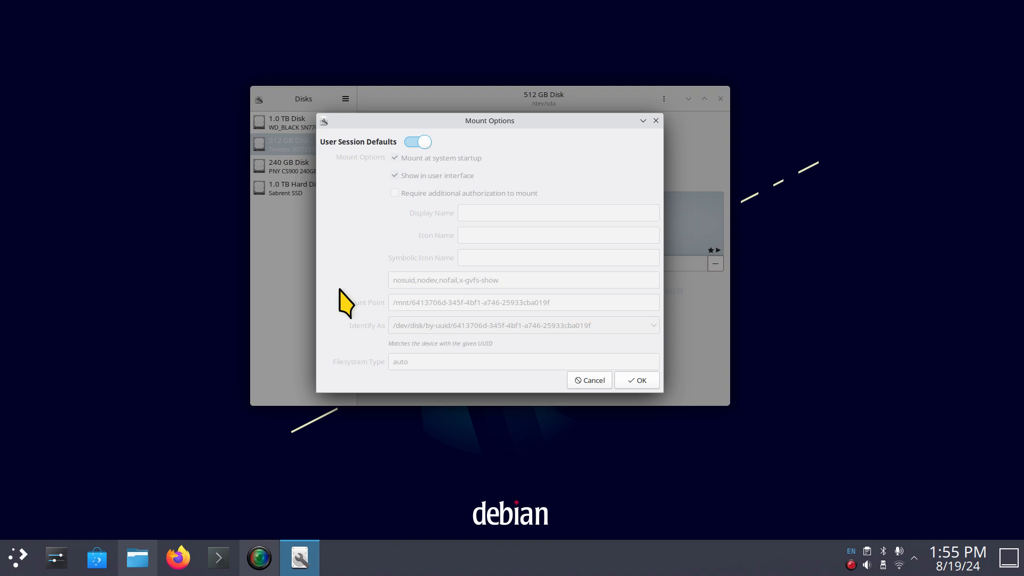
# - Switch to System Settings to view the Debinbackup login script under Autostart, and close the settings window
pyautogui.click(56, 558)
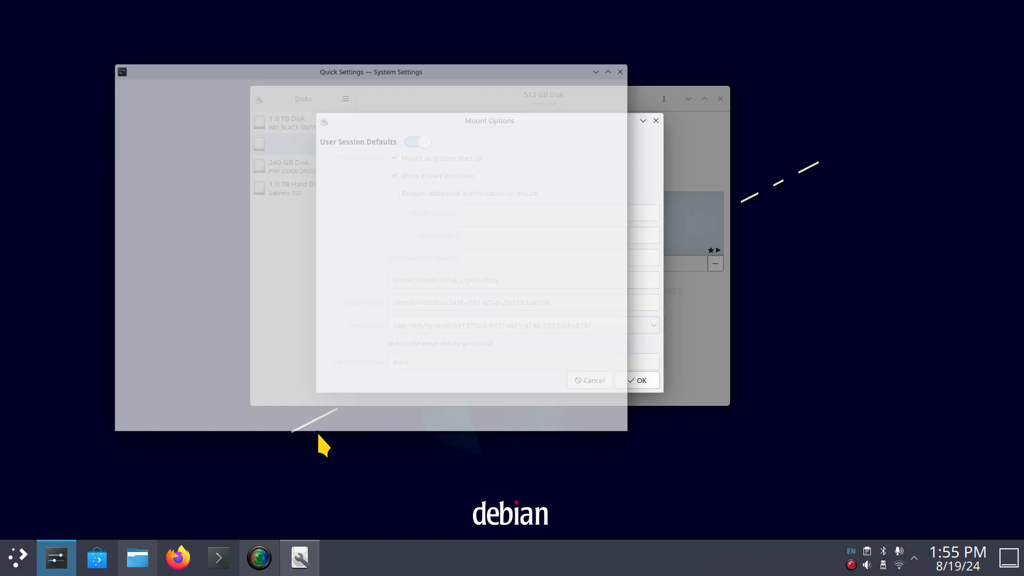
pyautogui.click(425, 335)
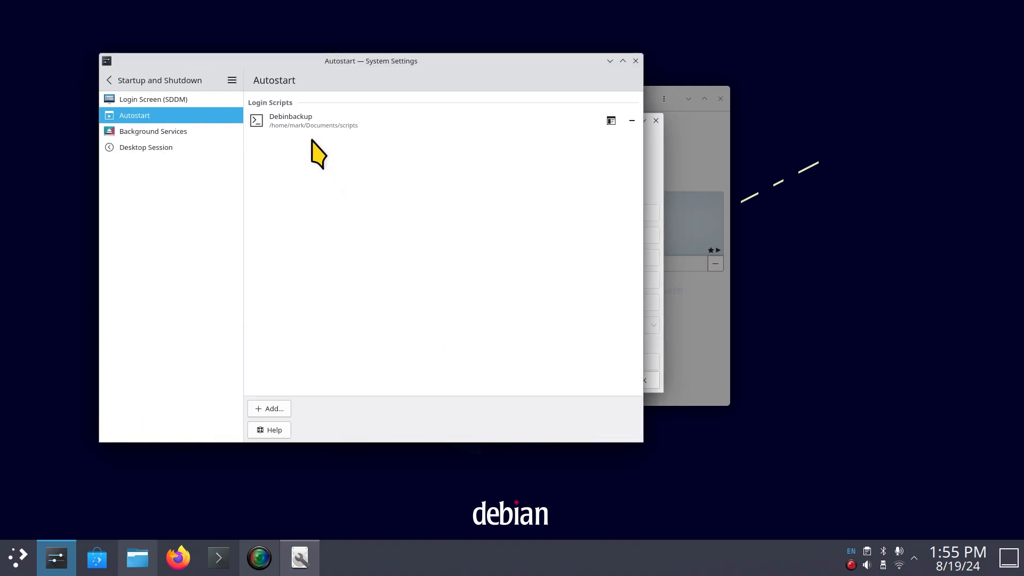
pyautogui.click(636, 61)
# - Turn off User Session Defaults to examine inBackup's startup mount settings, discard the change and close Disks
pyautogui.click(416, 143)
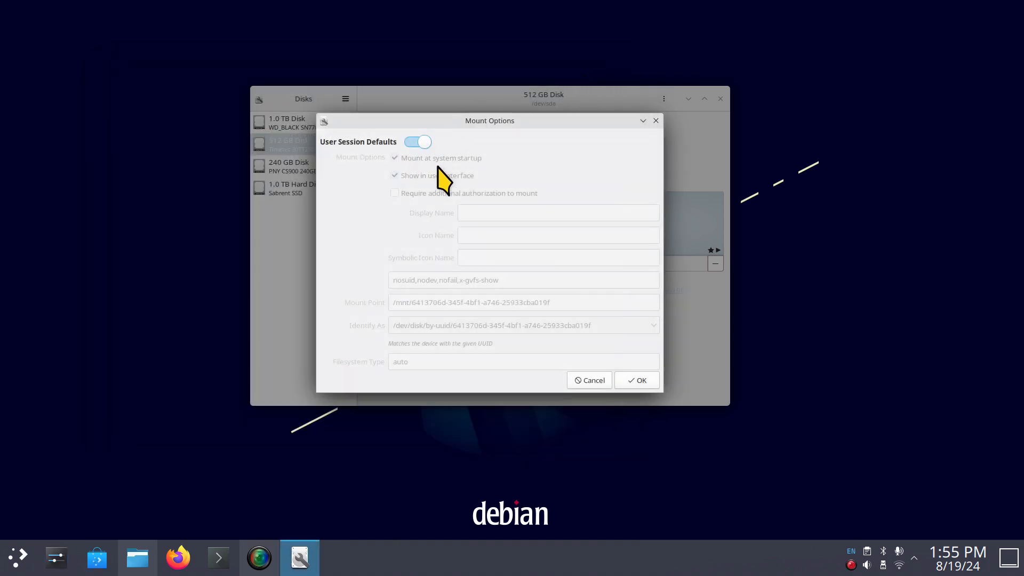
pyautogui.click(417, 142)
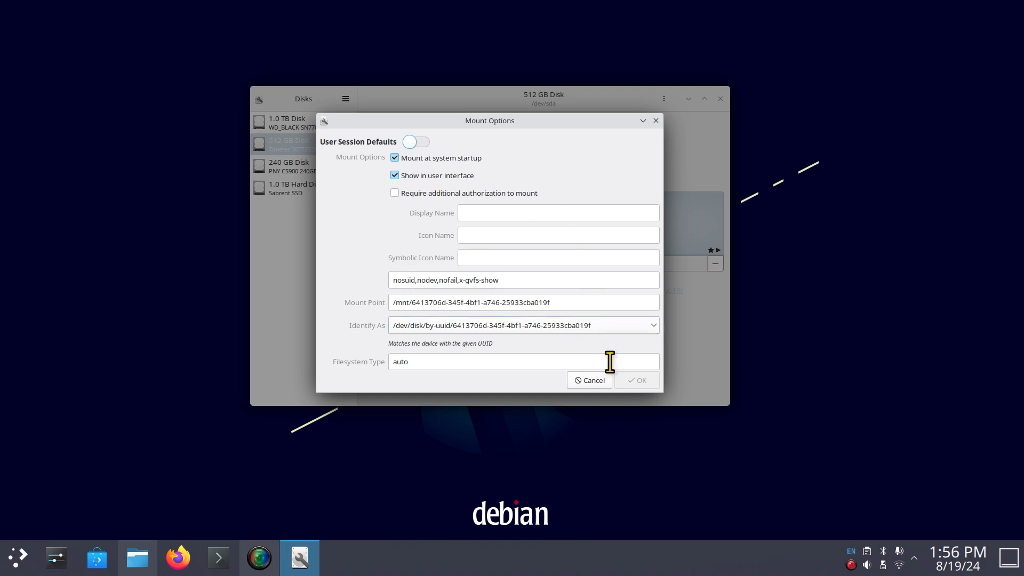
pyautogui.click(656, 121)
pyautogui.click(721, 98)
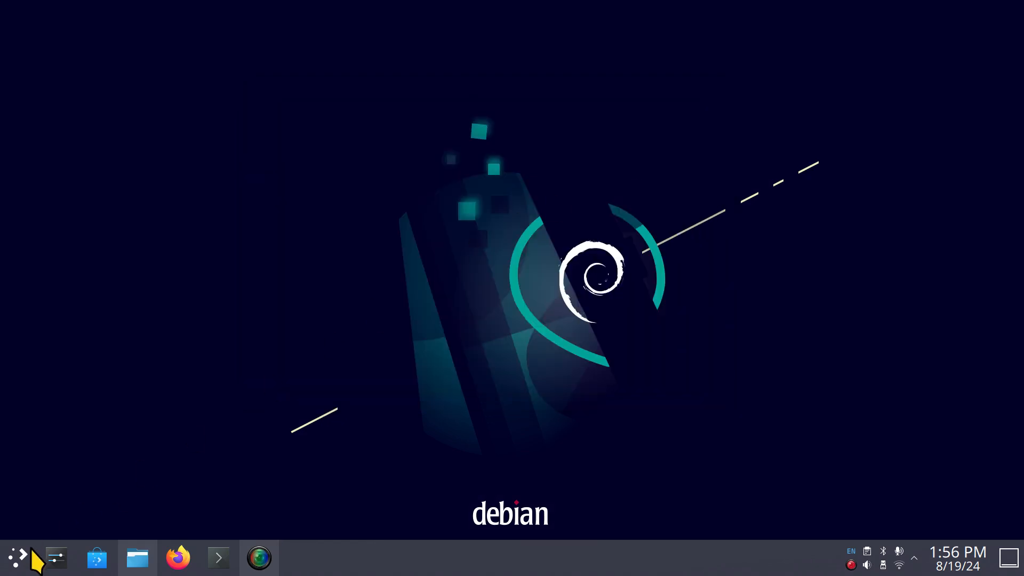
pyautogui.click(24, 557)
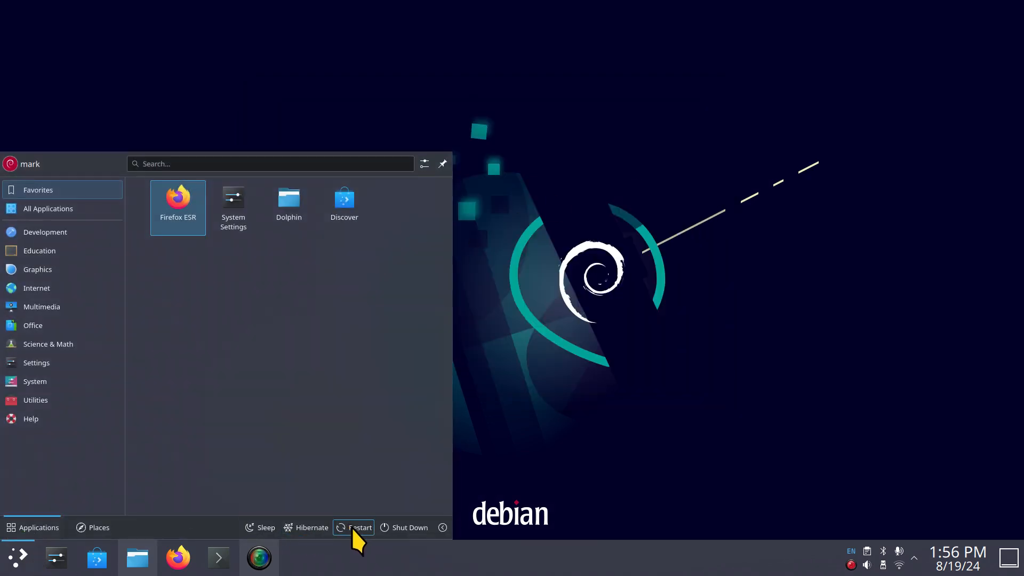
pyautogui.click(587, 368)
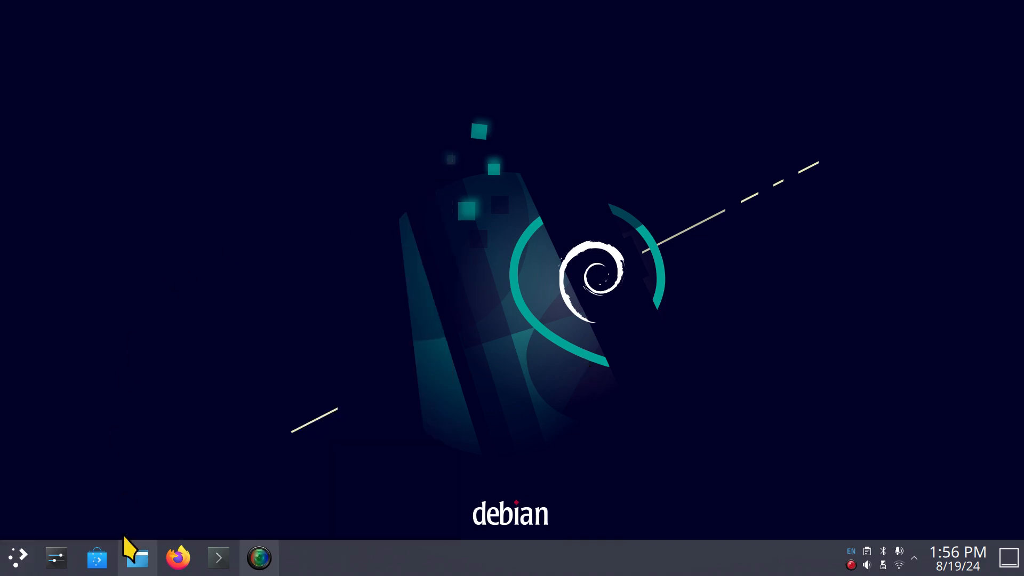
# - Switch to Dolphin, maximize its window and show the full location path of the inBackup drive
pyautogui.click(142, 558)
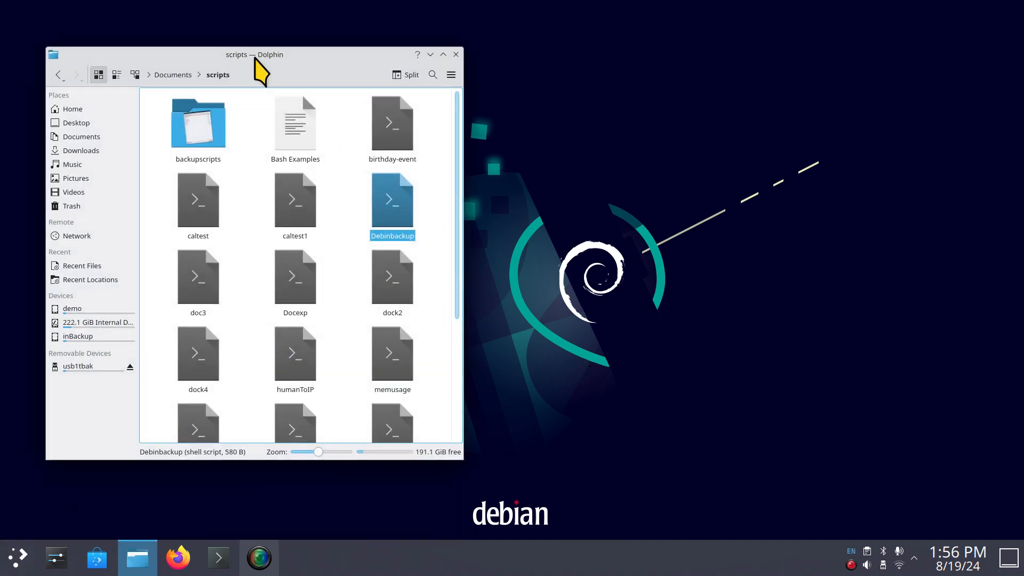
pyautogui.doubleClick(262, 61)
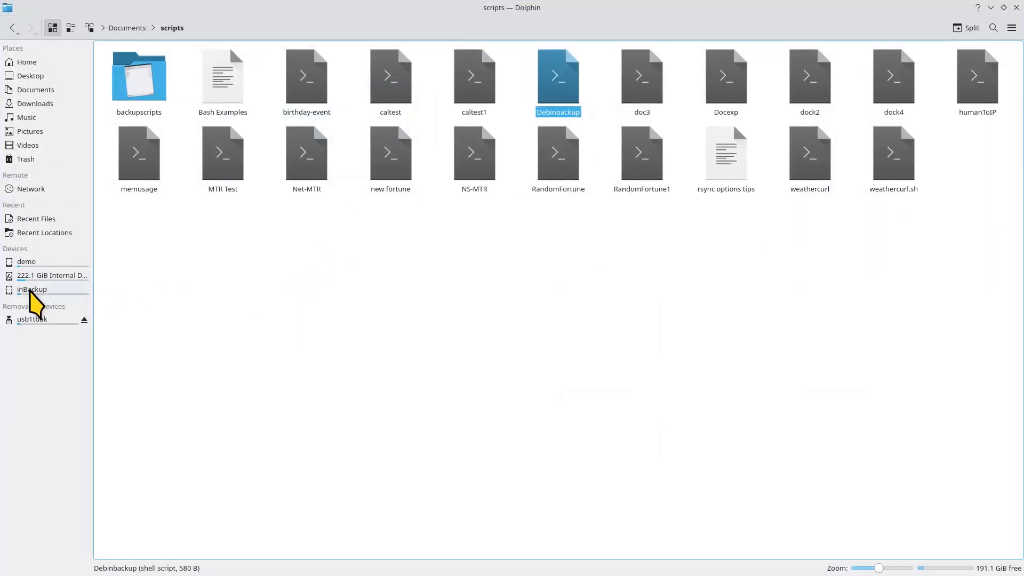
pyautogui.click(42, 291)
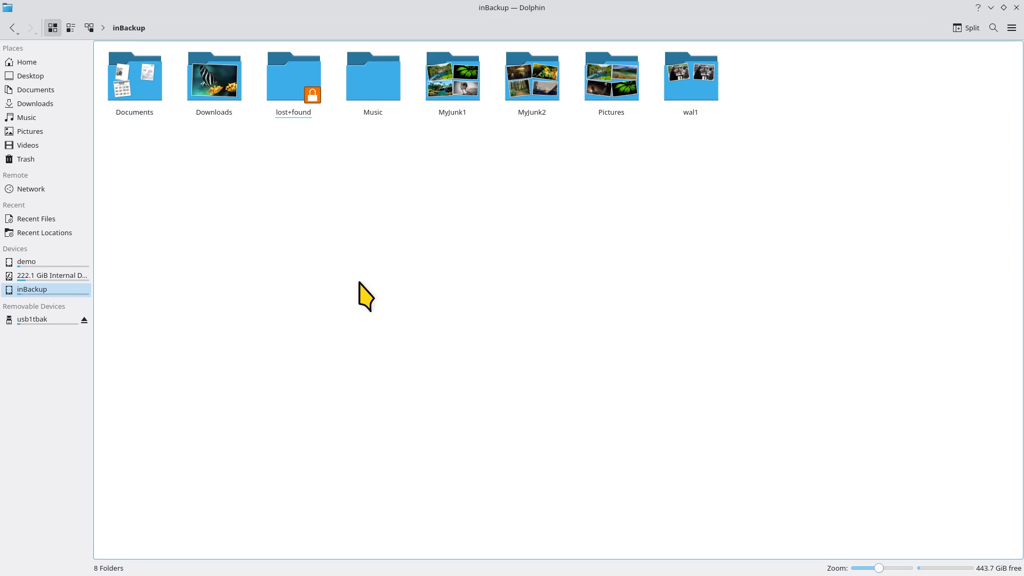
pyautogui.hotkey('ctrl', 'l')
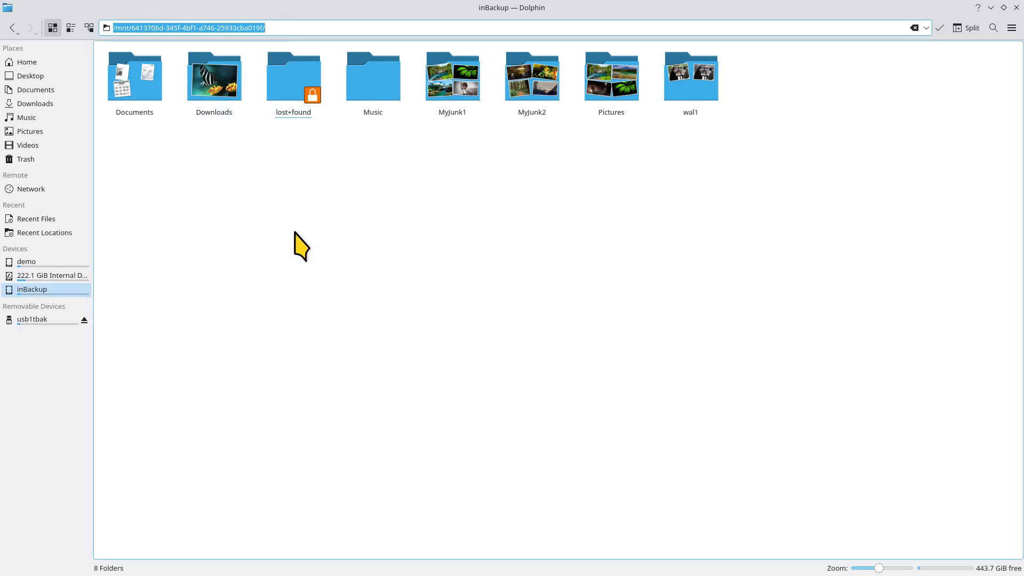
# - Show the full location paths of the demo drive, the Home folder and the usb1tbak drive for comparison
pyautogui.click(36, 262)
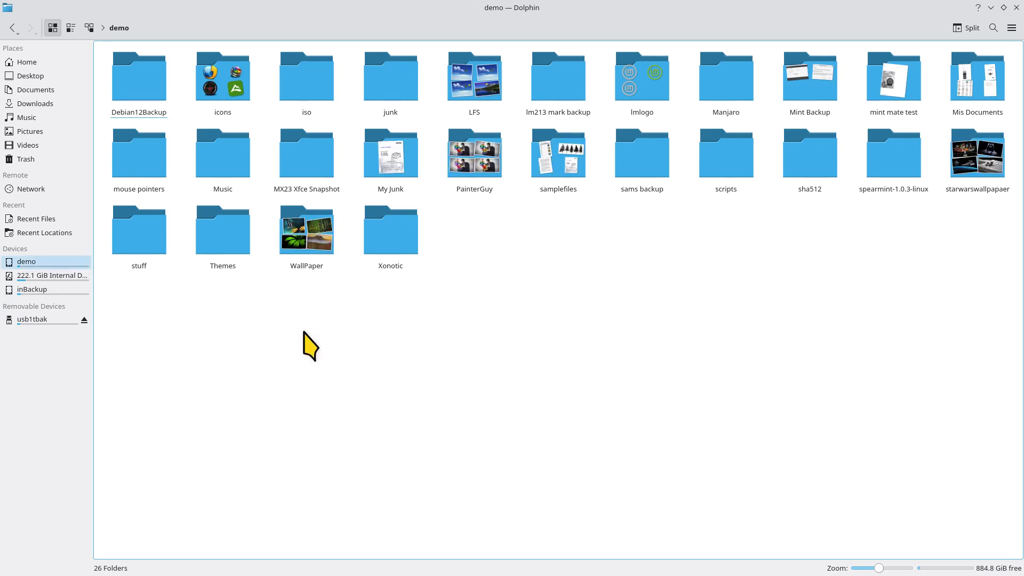
pyautogui.hotkey('ctrl', 'l')
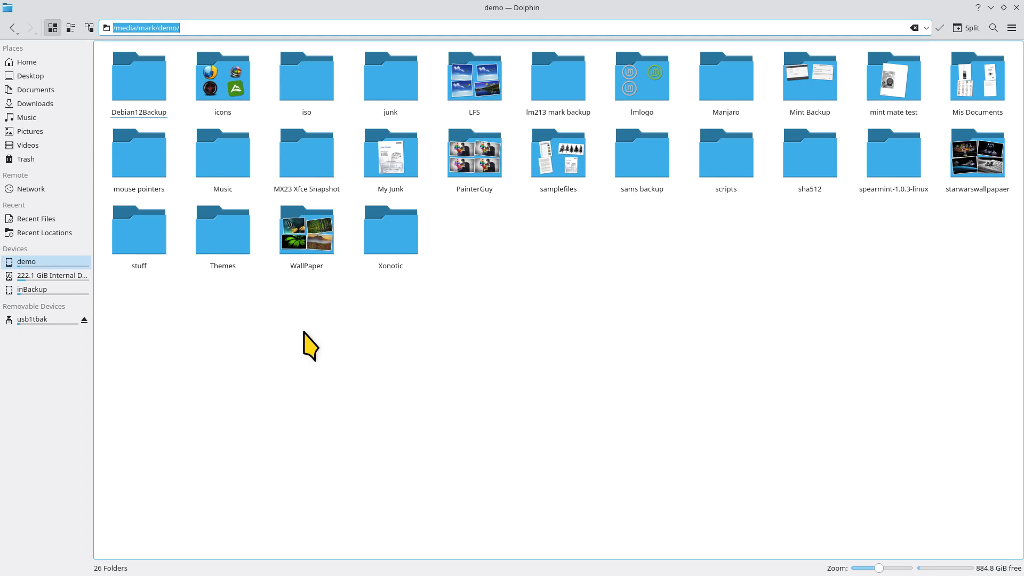
pyautogui.click(49, 63)
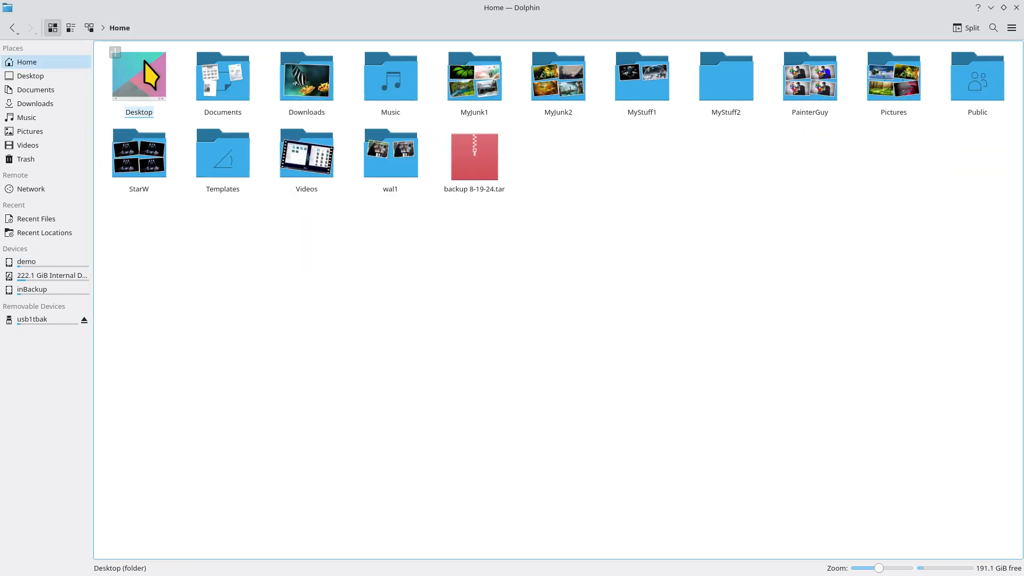
pyautogui.hotkey('ctrl', 'l')
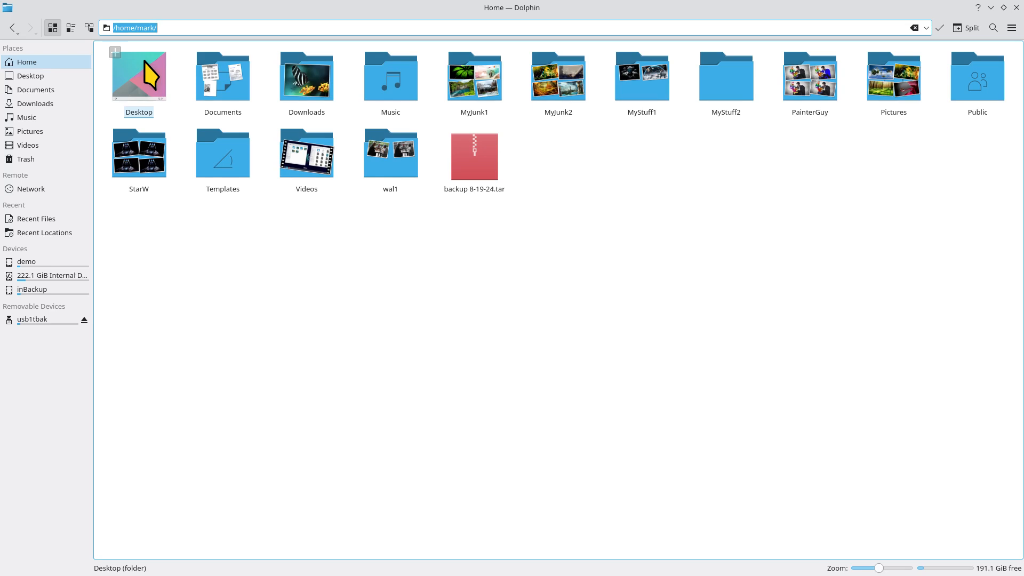
pyautogui.click(43, 320)
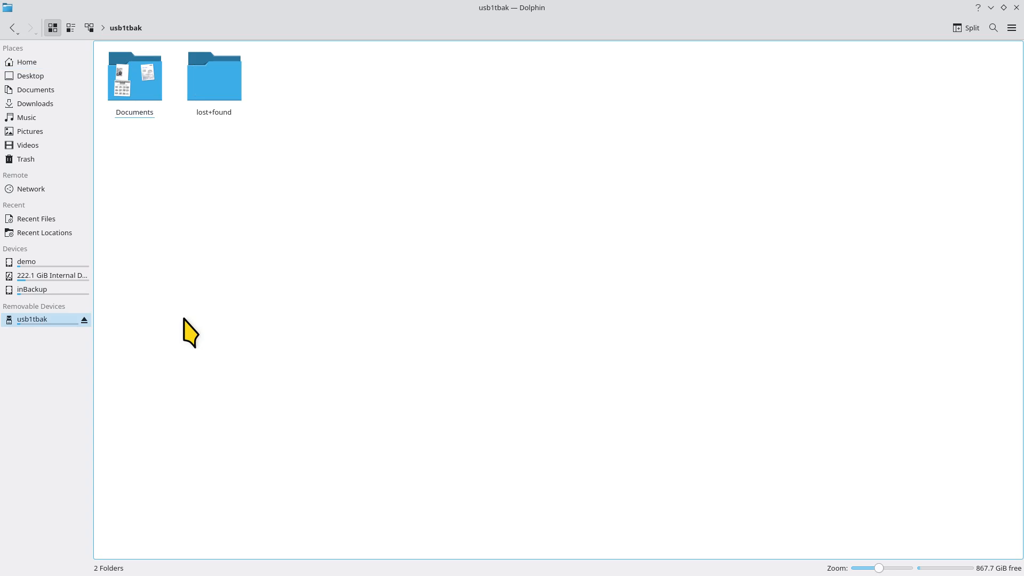
pyautogui.hotkey('ctrl', 'l')
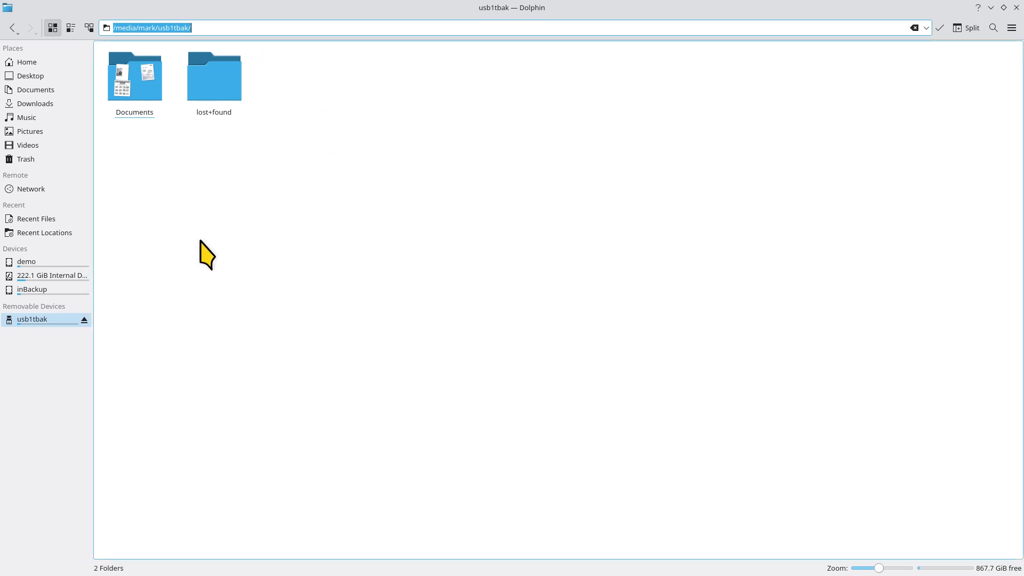
# - Return to the inBackup drive, restore the window to its smaller size and show the drive's full location path
pyautogui.click(39, 289)
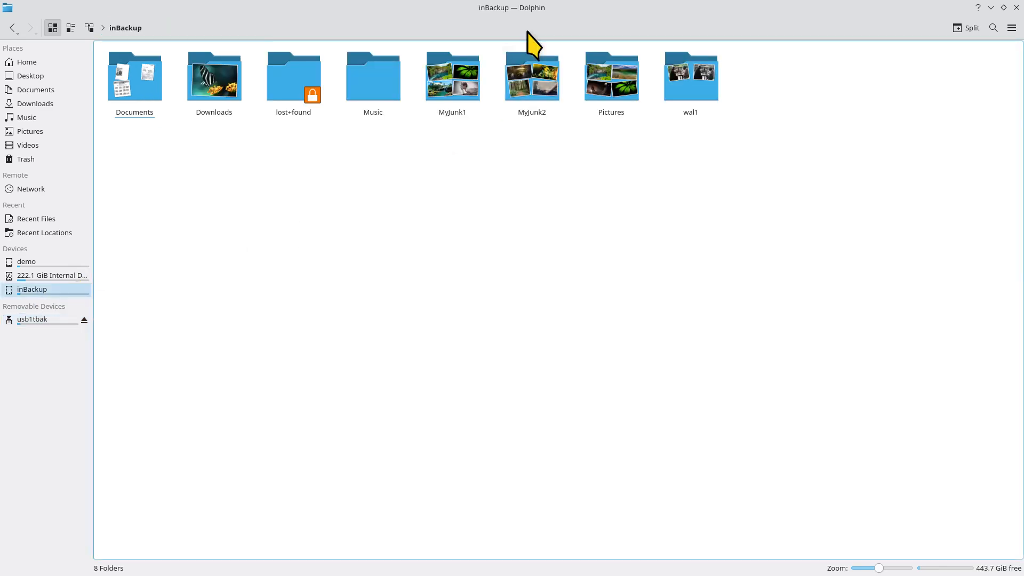
pyautogui.moveTo(602, 14); pyautogui.dragTo(590, 75)
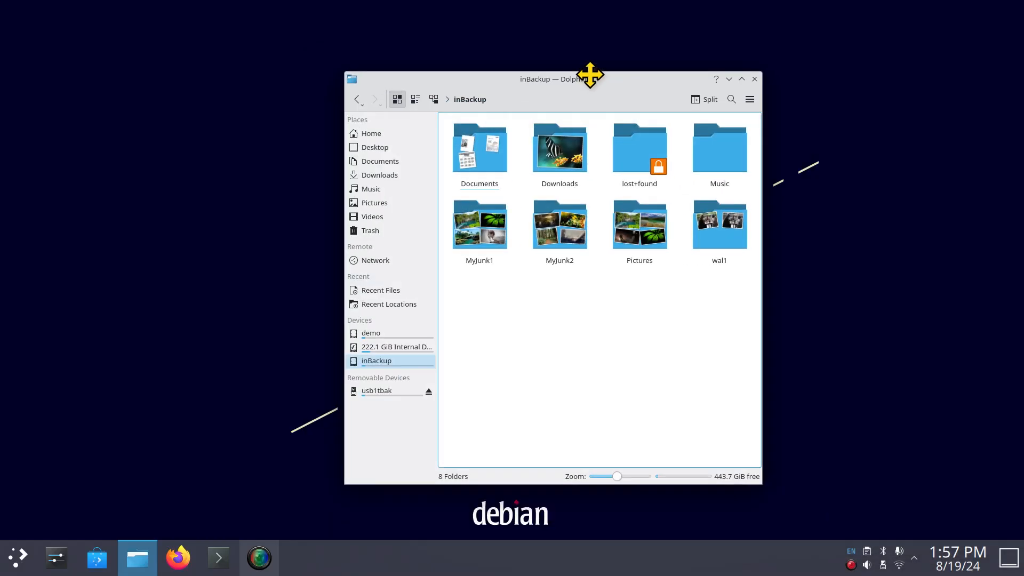
pyautogui.click(654, 98)
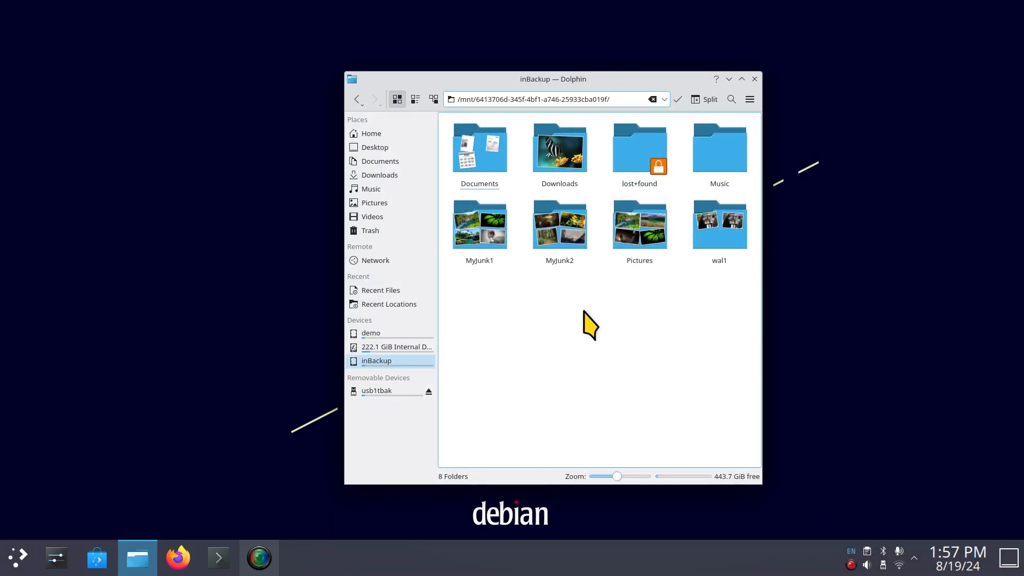
# - Execute the Debinbackup script from the scripts folder in Documents
pyautogui.click(374, 161)
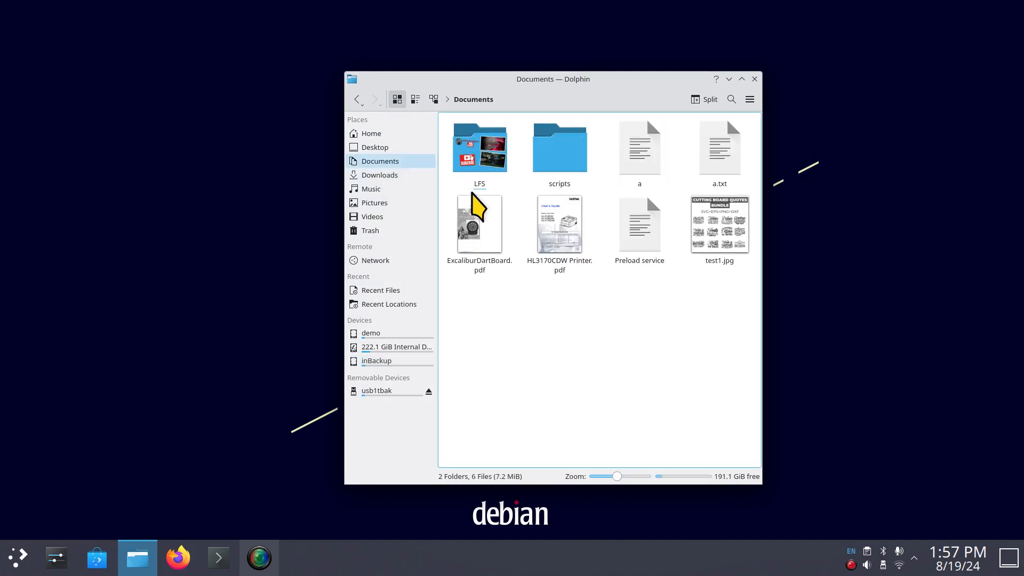
pyautogui.click(558, 150)
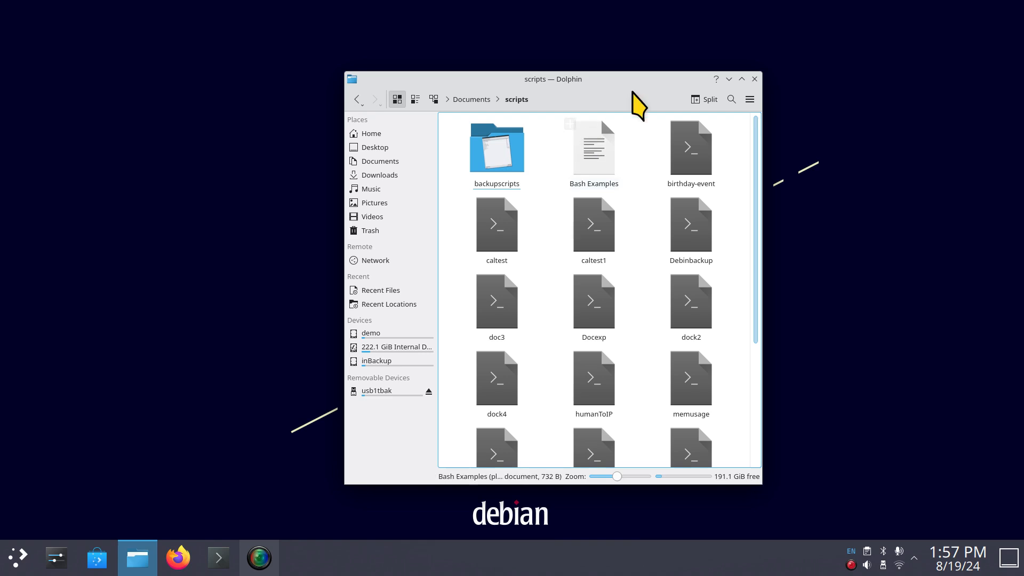
pyautogui.moveTo(639, 78); pyautogui.dragTo(722, 41)
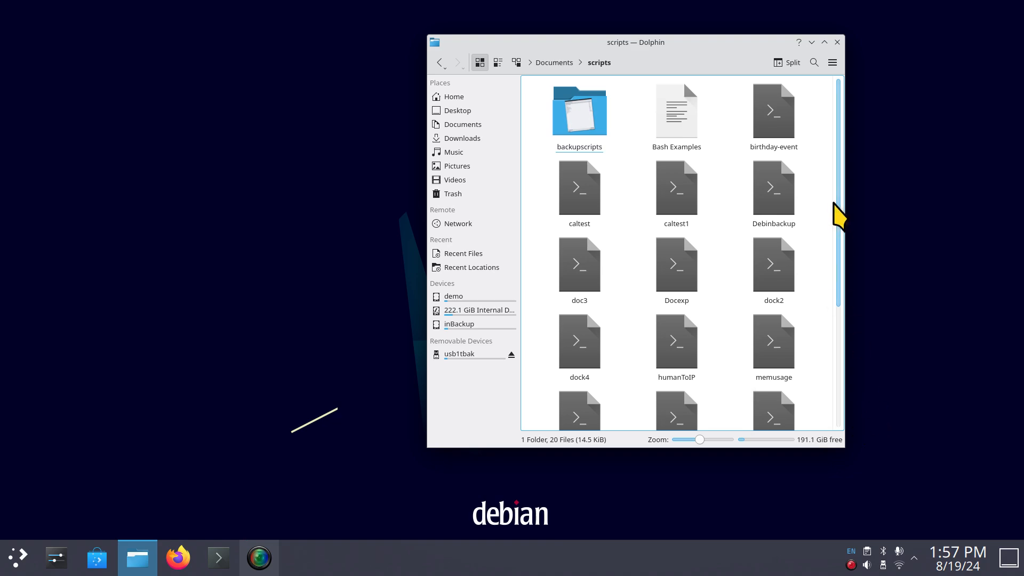
pyautogui.click(788, 196)
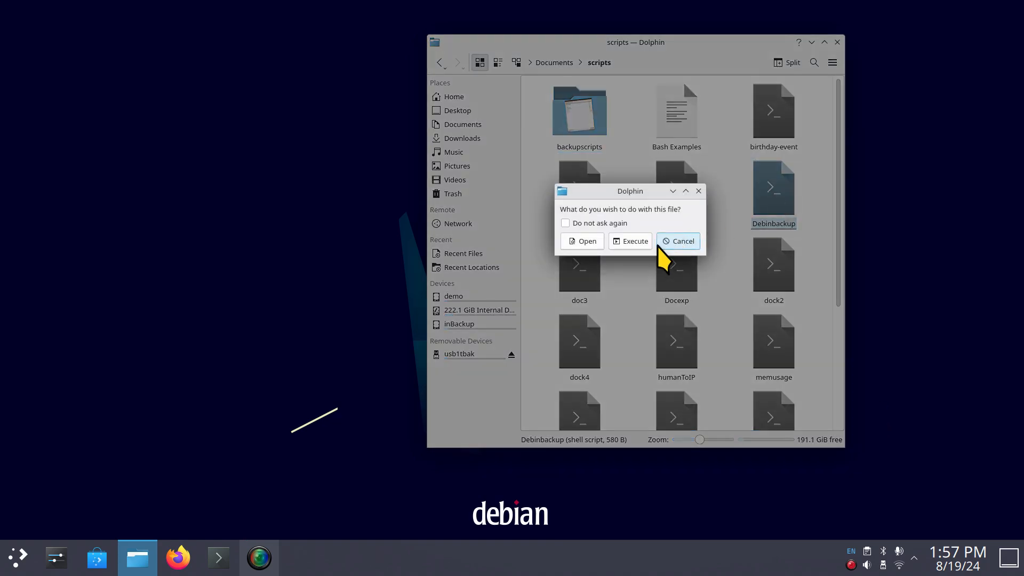
pyautogui.click(634, 243)
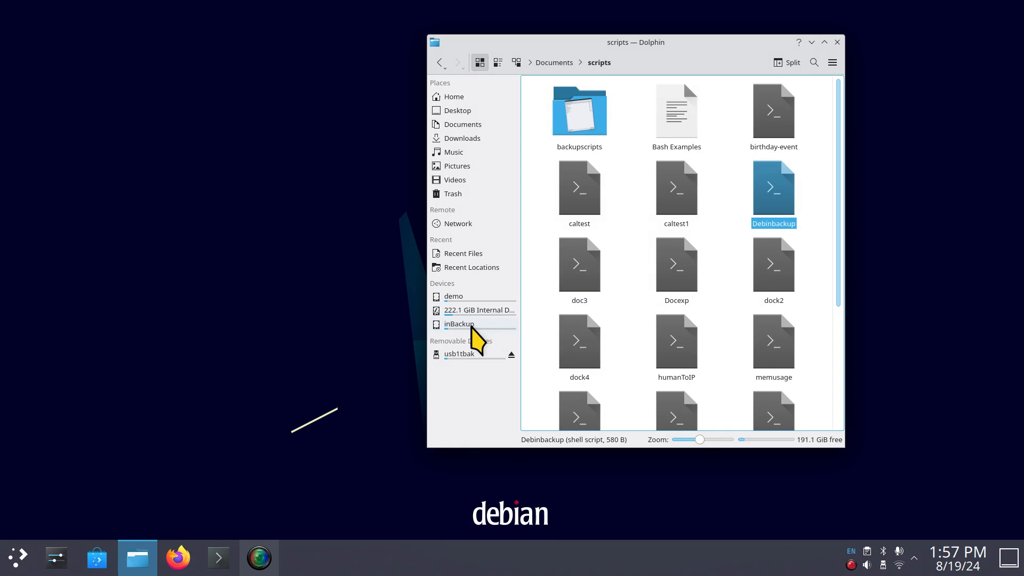
# - Delete the Documents, Downloads, Pictures, Music, MyJunk1, MyJunk2 and wal1 folders from the inBackup drive, leaving only lost+found
pyautogui.click(470, 325)
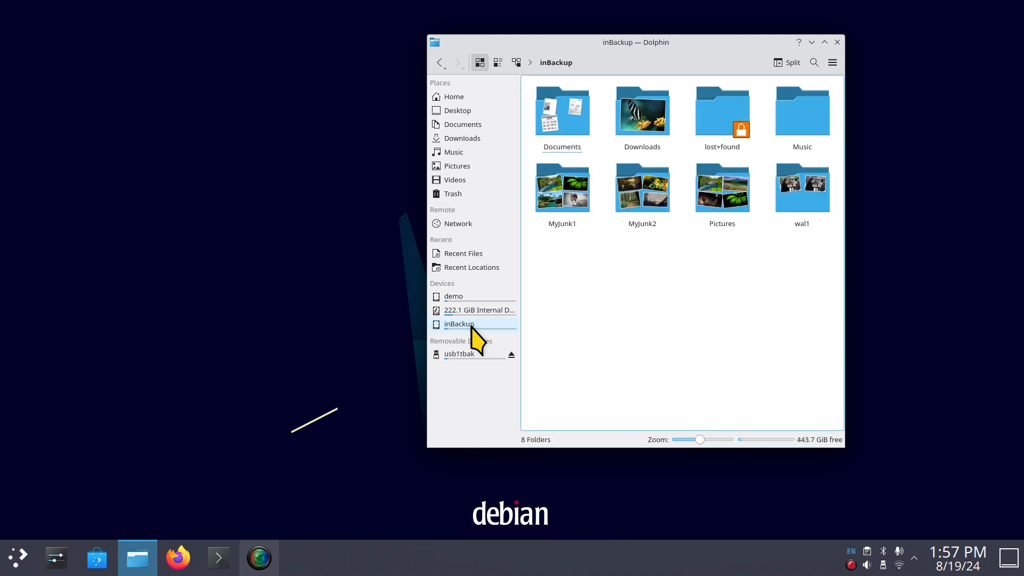
pyautogui.click(549, 110)
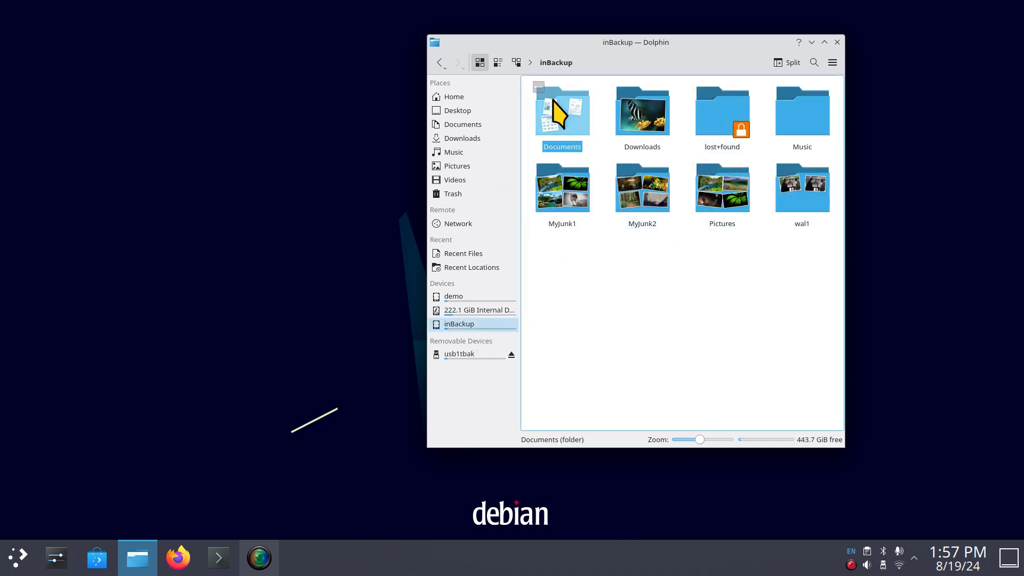
pyautogui.press('Delete')
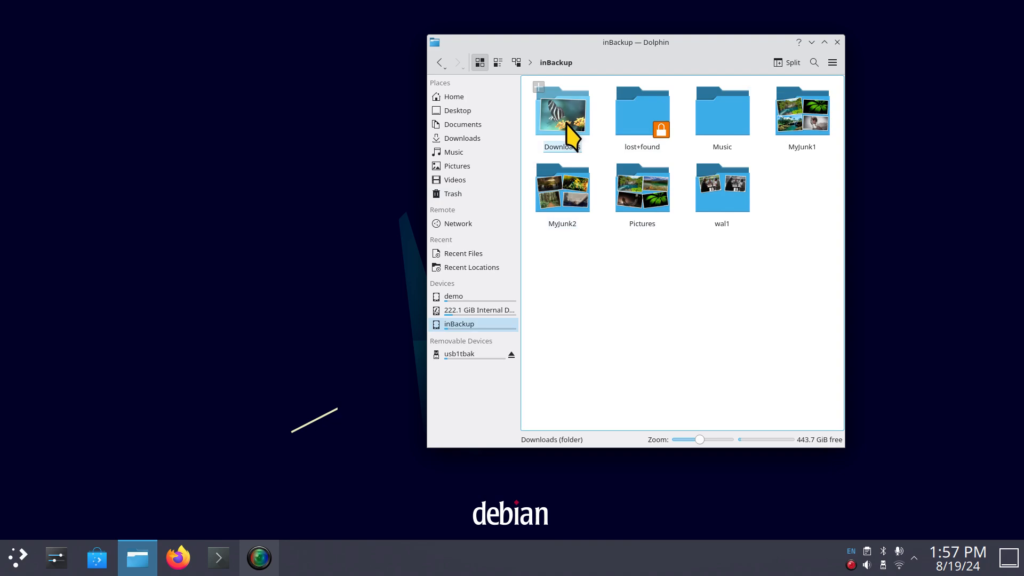
pyautogui.click(572, 130)
pyautogui.press('Delete')
pyautogui.click(557, 195)
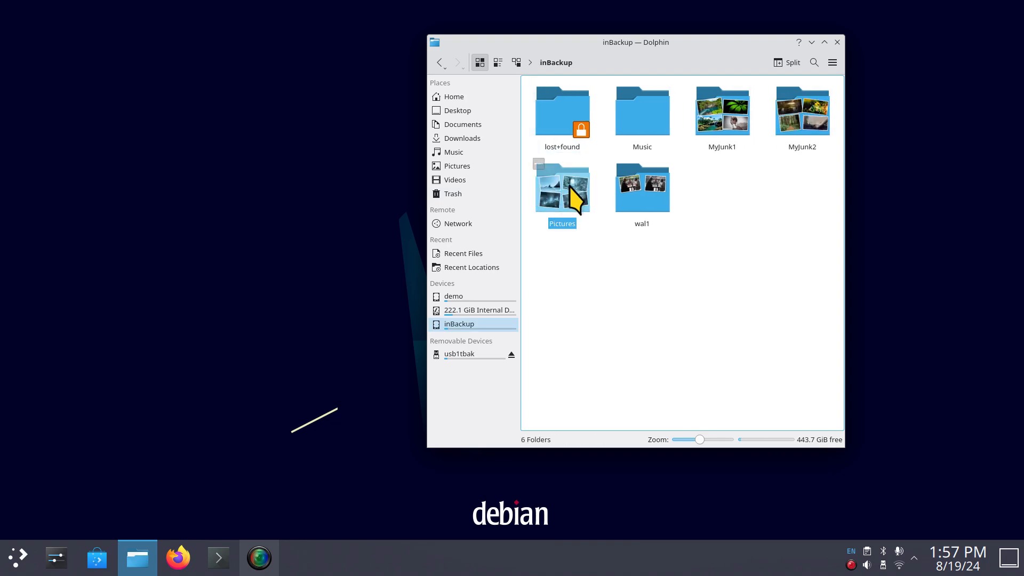
pyautogui.press('Delete')
pyautogui.click(645, 134)
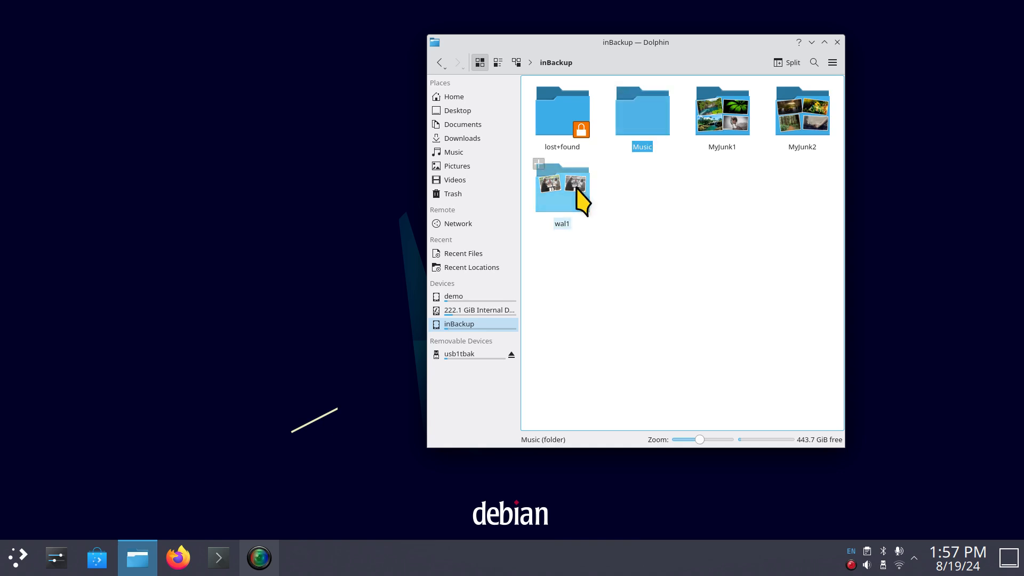
pyautogui.press('Delete')
pyautogui.click(635, 136)
pyautogui.press('Delete')
pyautogui.click(638, 130)
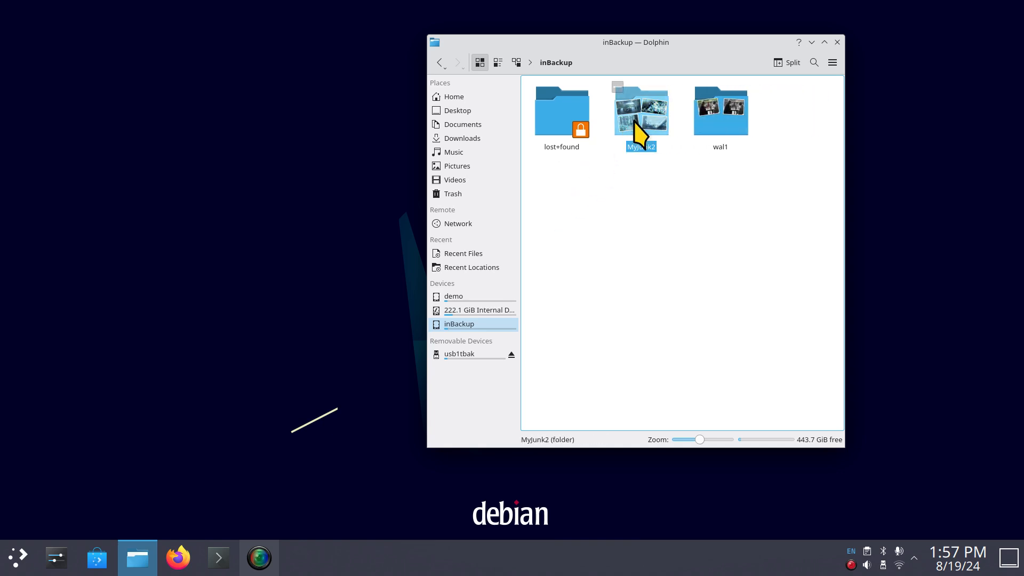
pyautogui.press('Delete')
pyautogui.click(646, 133)
pyautogui.press('Delete')
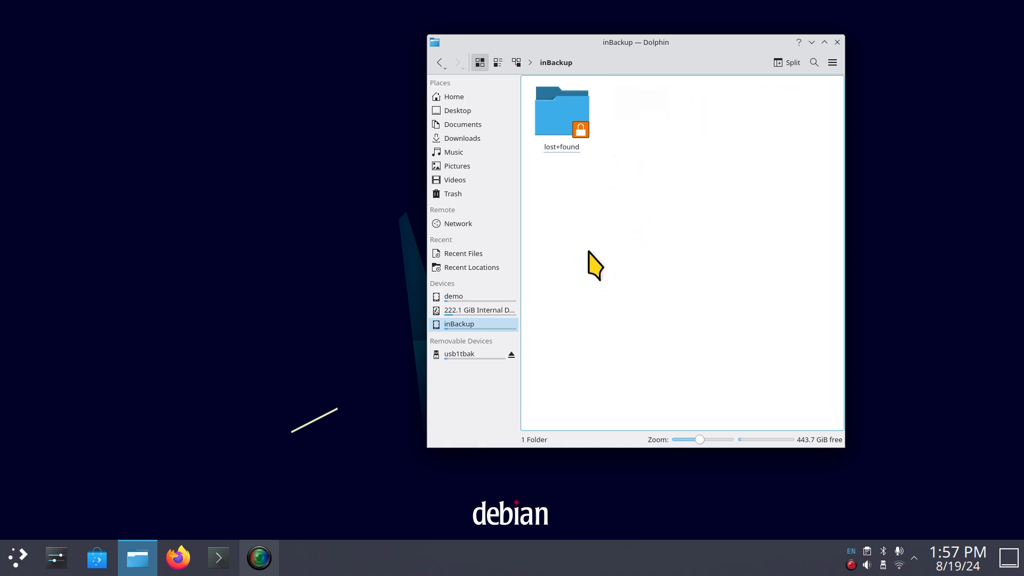
# - Execute the Debinbackup script from Documents/scripts again and open the inBackup drive to check the backed-up folders
pyautogui.click(464, 124)
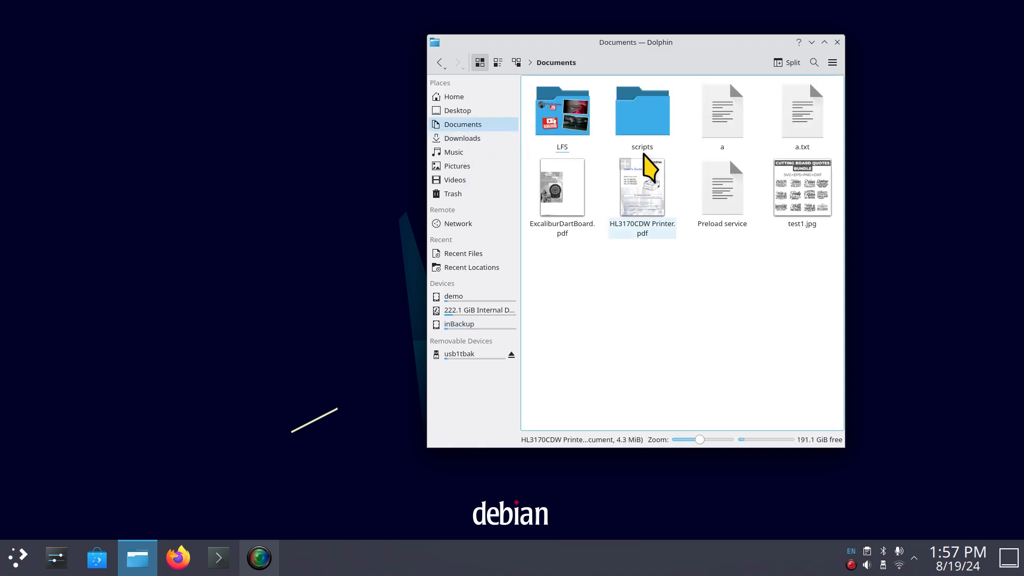
pyautogui.doubleClick(643, 140)
pyautogui.click(460, 324)
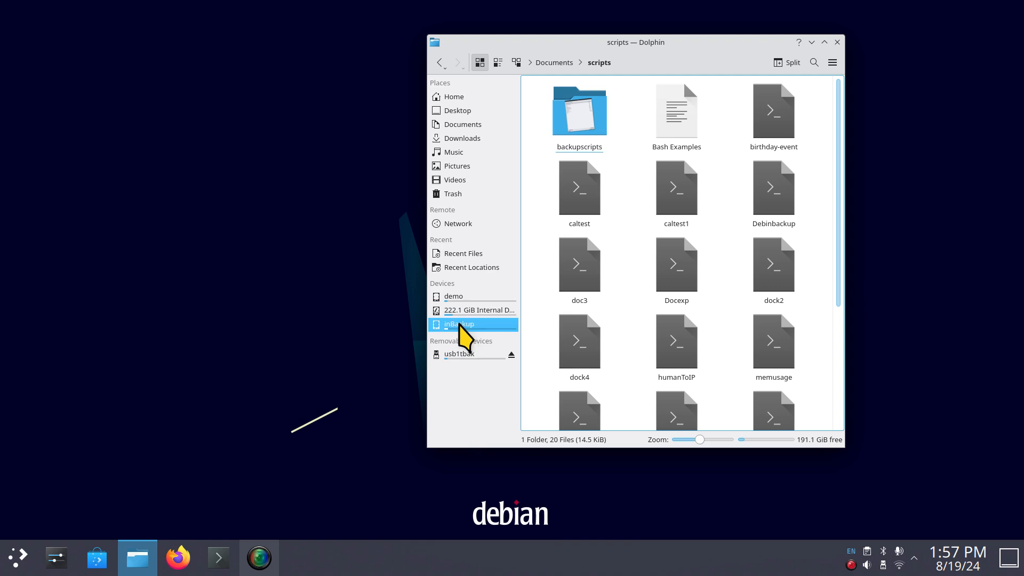
pyautogui.click(463, 125)
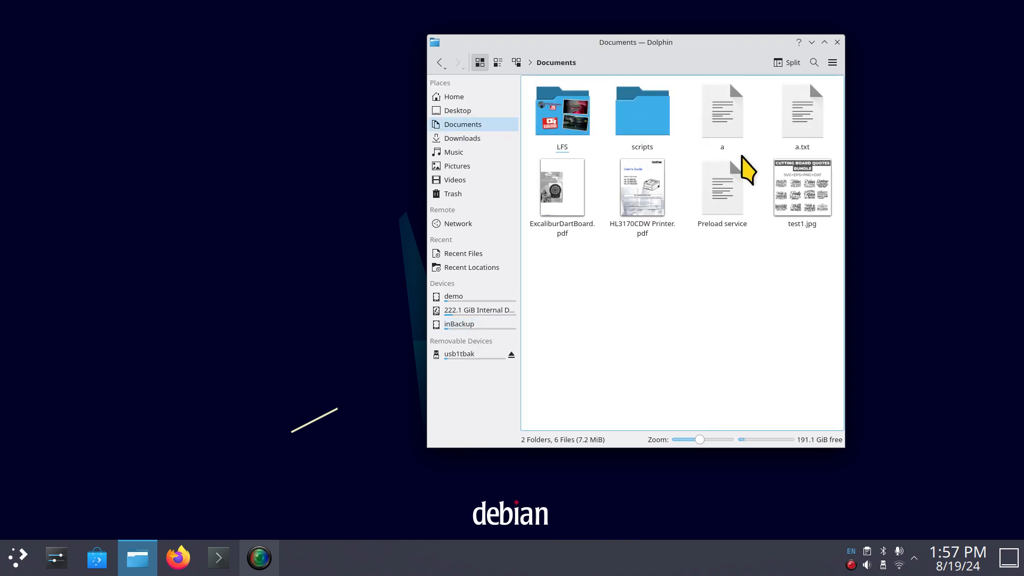
pyautogui.doubleClick(648, 111)
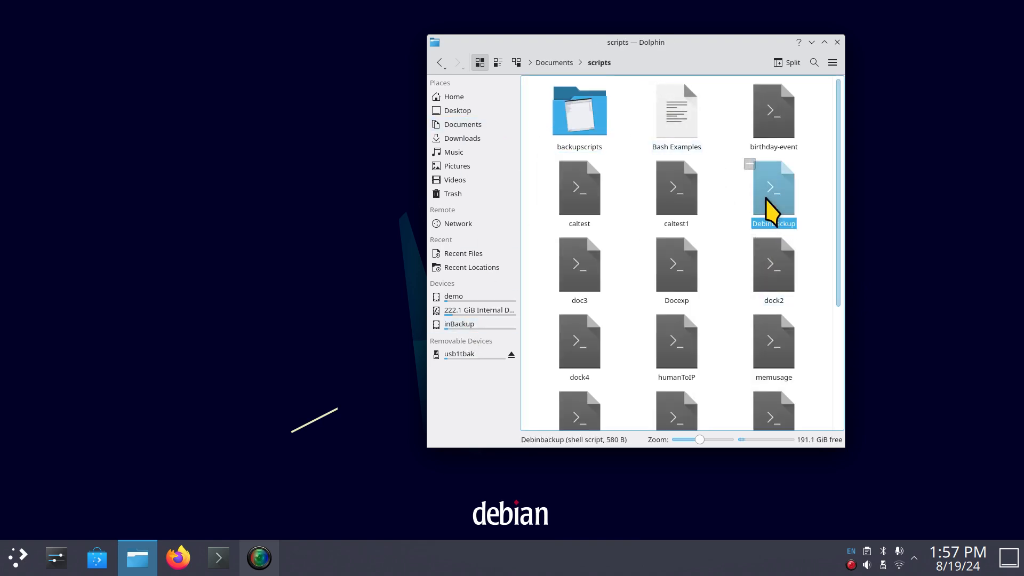
pyautogui.doubleClick(770, 213)
pyautogui.click(621, 247)
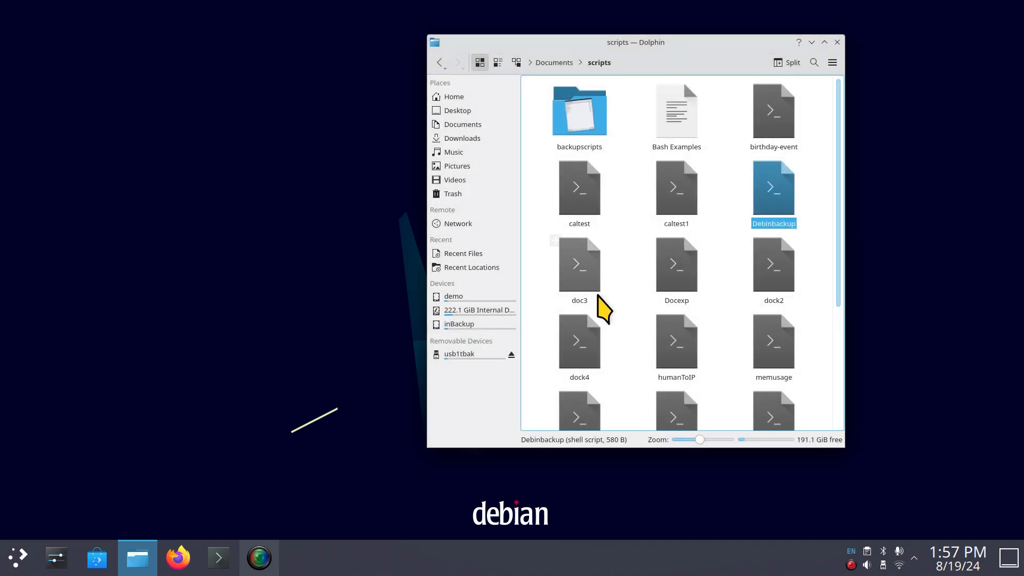
pyautogui.click(463, 323)
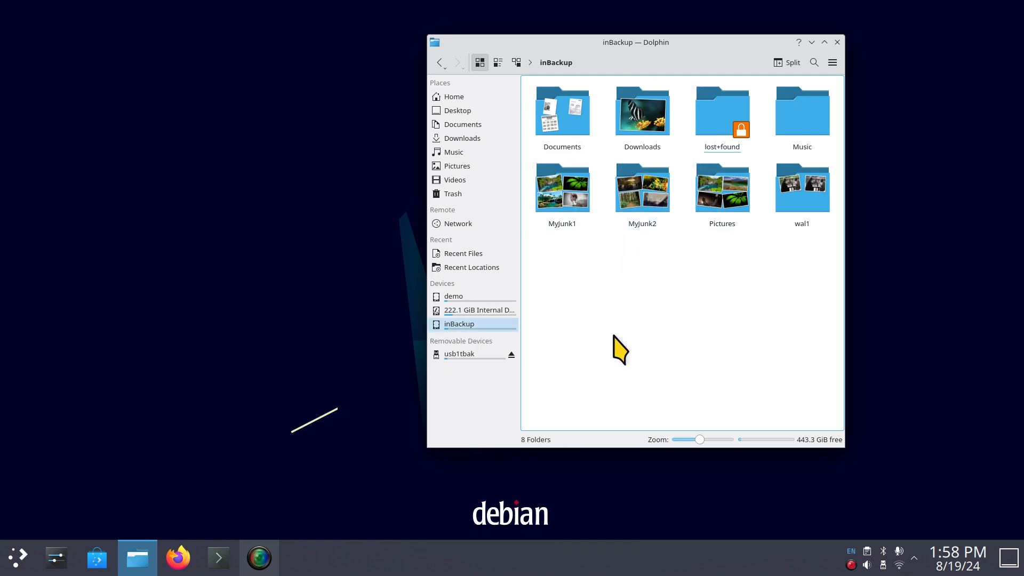
# - Return to Documents/scripts and bring up the choice to open or execute the Debinbackup script
pyautogui.click(478, 125)
pyautogui.click(642, 114)
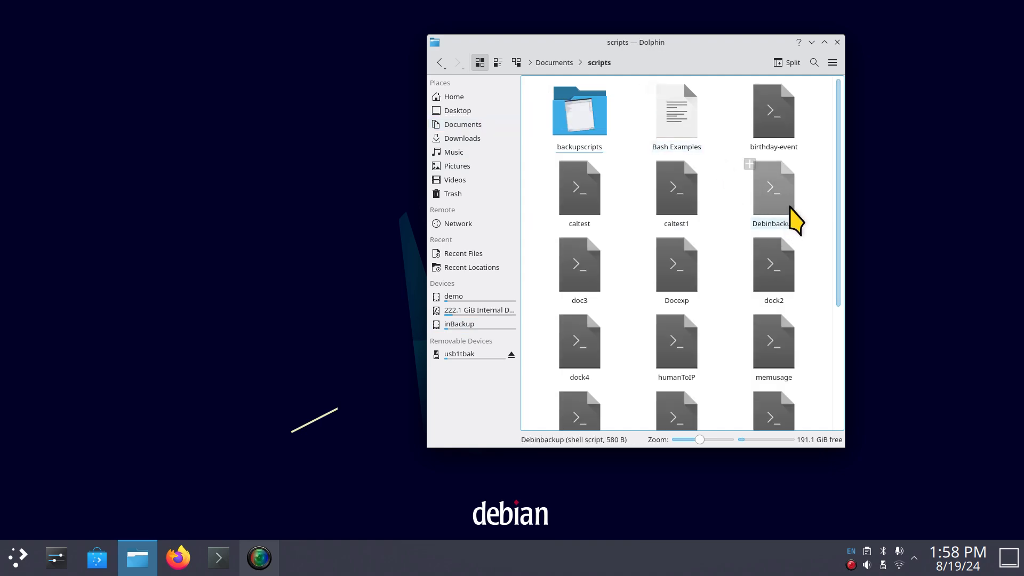
pyautogui.click(778, 188)
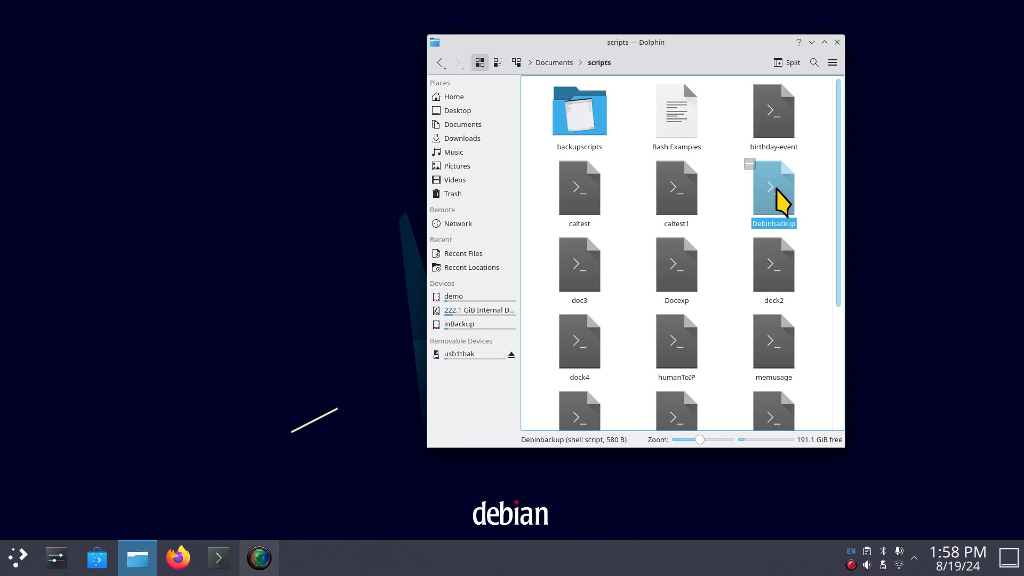
pyautogui.doubleClick(780, 200)
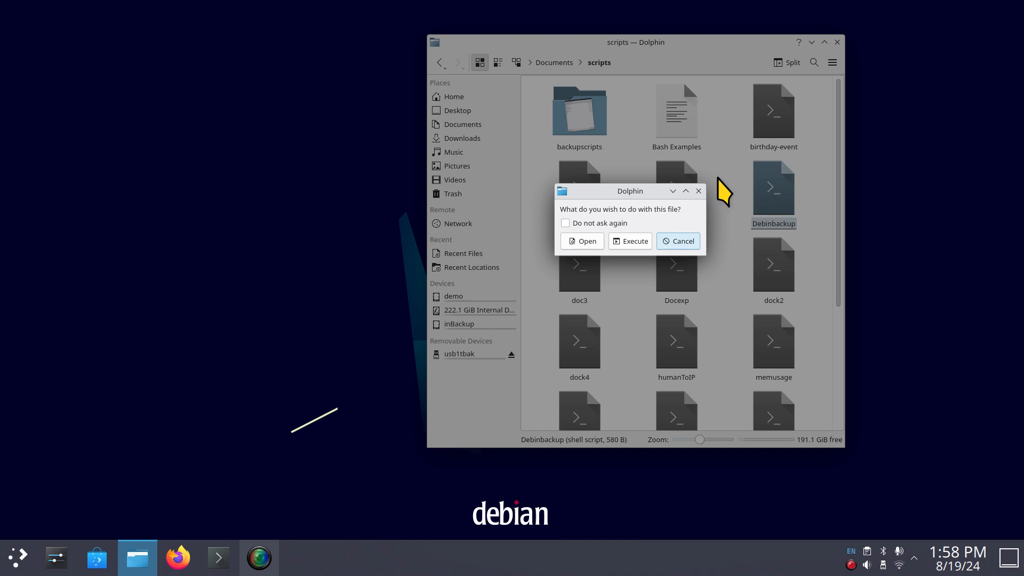
# - Check the Debinbackup login script entry in the Autostart settings, and close System Settings
pyautogui.click(56, 557)
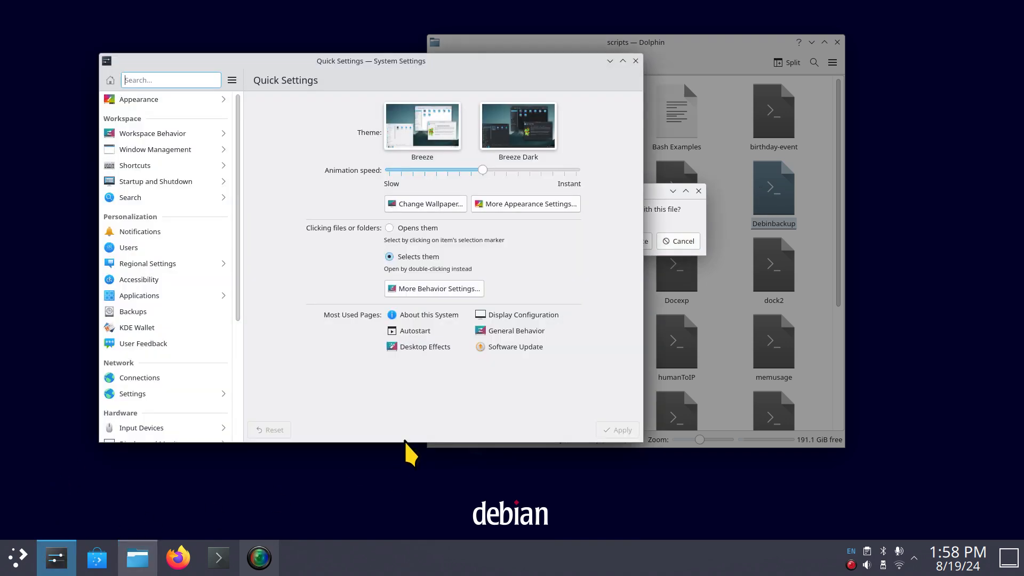
pyautogui.click(416, 332)
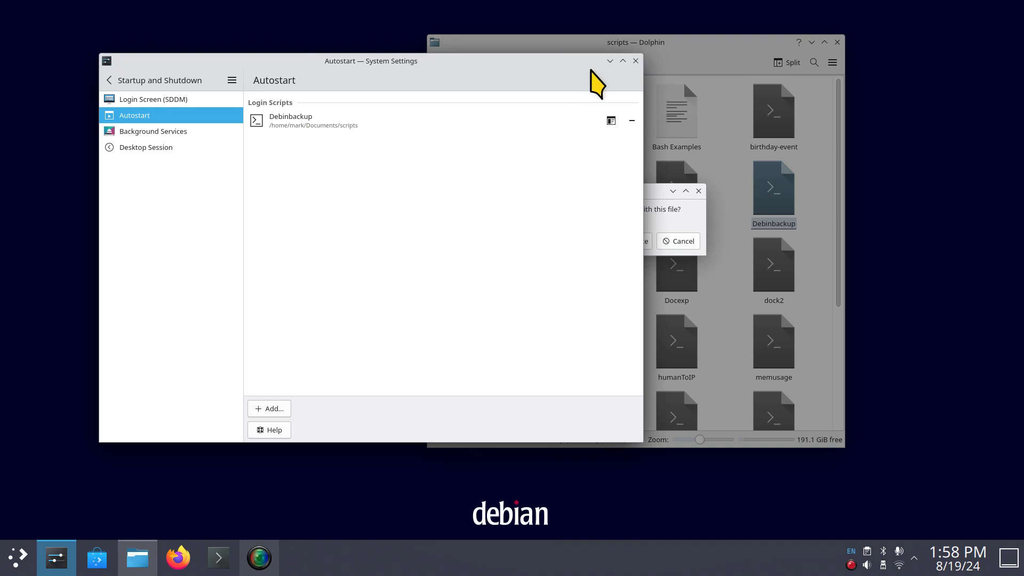
pyautogui.click(636, 61)
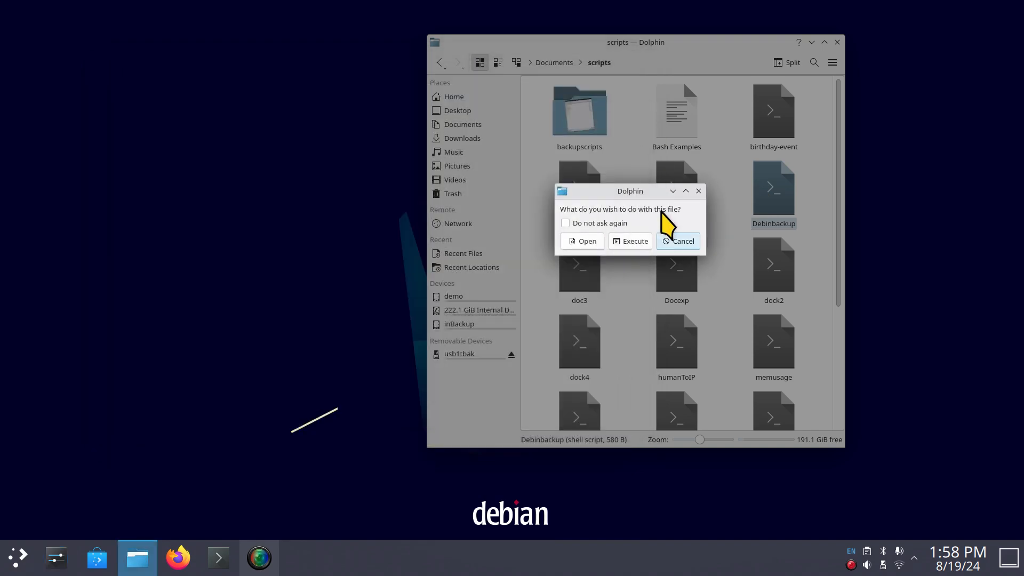
# - Open the Debinbackup and Docexp scripts from the scripts folder in Kate and enlarge the text of both
pyautogui.click(581, 242)
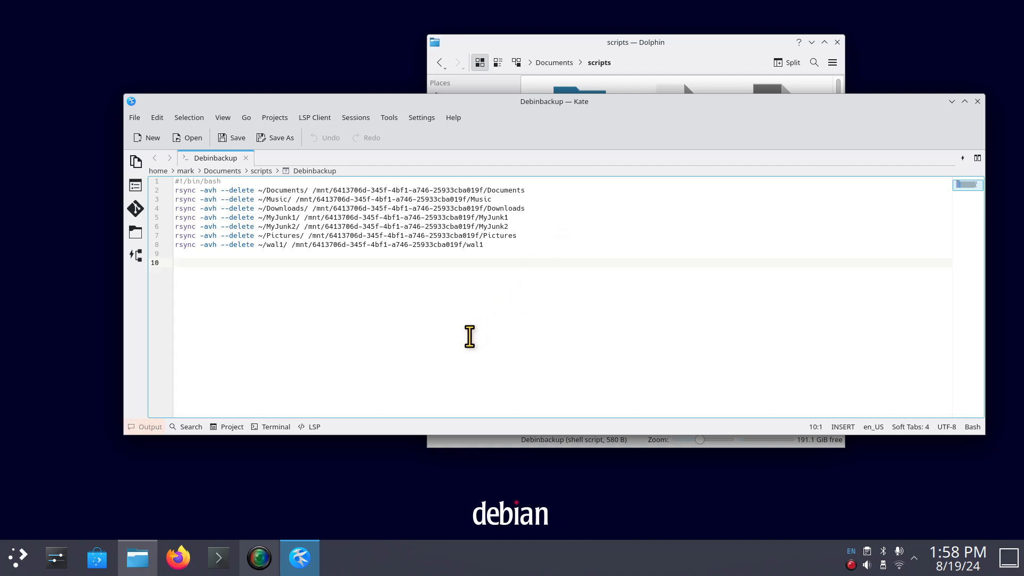
pyautogui.keyDown('ctrl'); pyautogui.scroll(8, 469, 337); pyautogui.keyUp('ctrl')
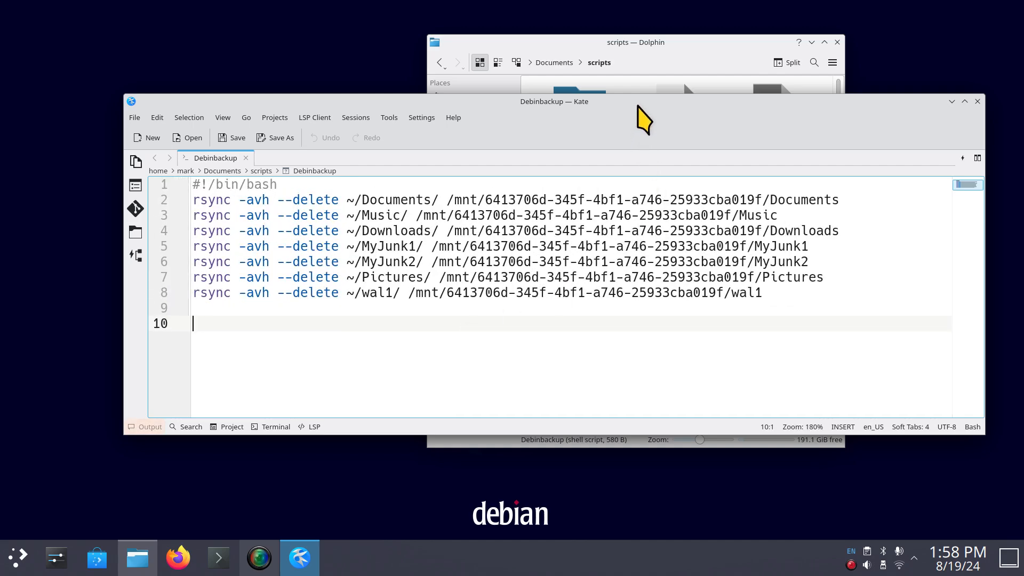
pyautogui.moveTo(640, 107); pyautogui.dragTo(619, 344)
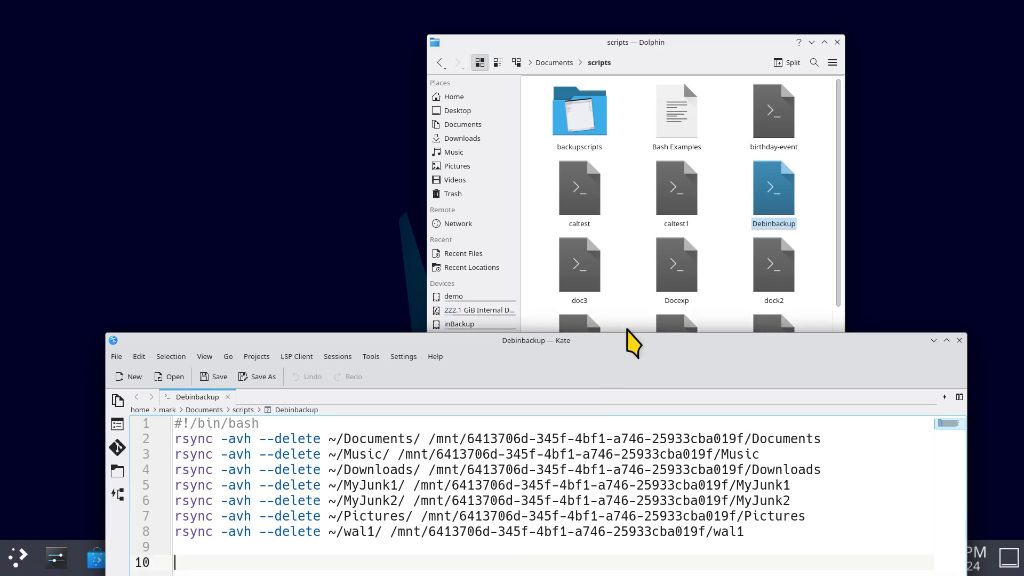
pyautogui.doubleClick(676, 258)
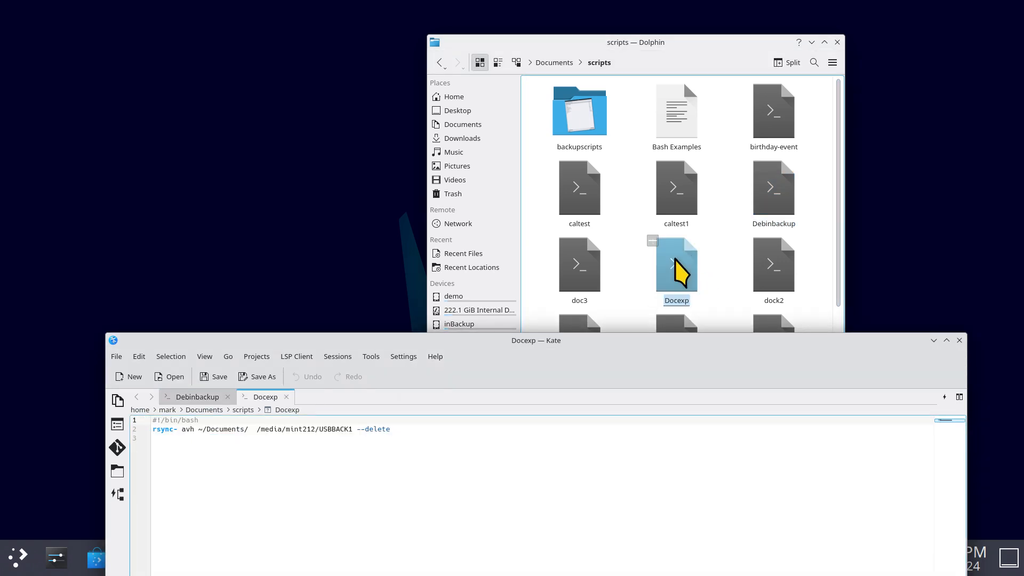
pyautogui.moveTo(601, 344); pyautogui.dragTo(645, 127)
pyautogui.keyDown('ctrl'); pyautogui.scroll(10, 501, 341); pyautogui.keyUp('ctrl')
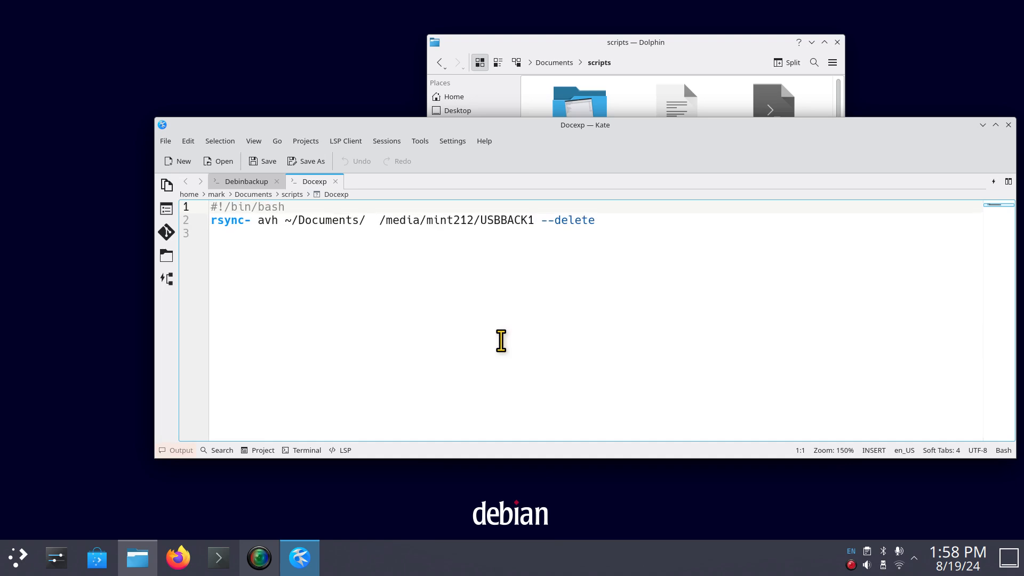
# - Correct the start of line 2 in Docexp so that the command and its option read "rsync -a"
pyautogui.click(303, 227)
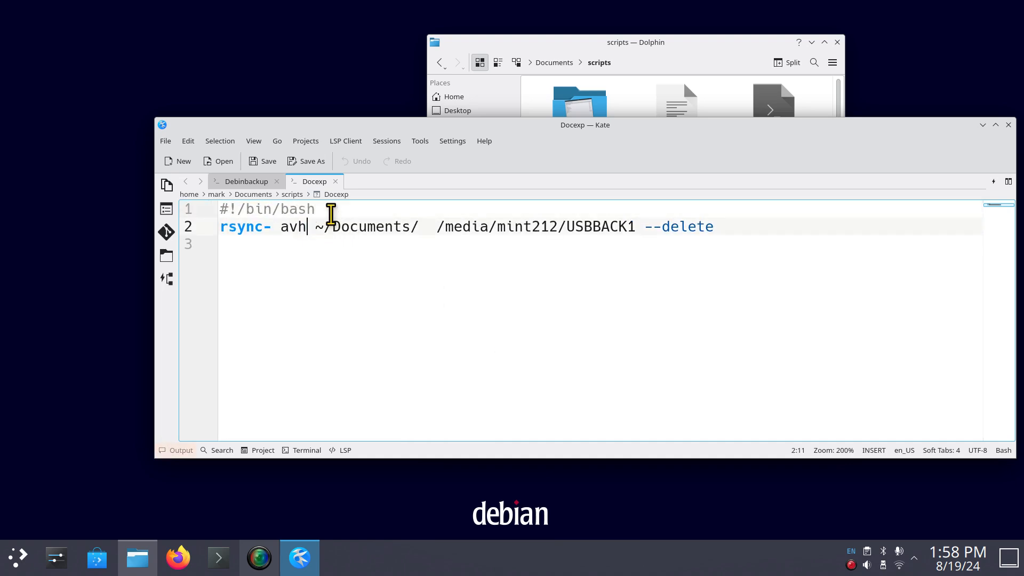
pyautogui.press('BackSpace')
pyautogui.press('BackSpace')
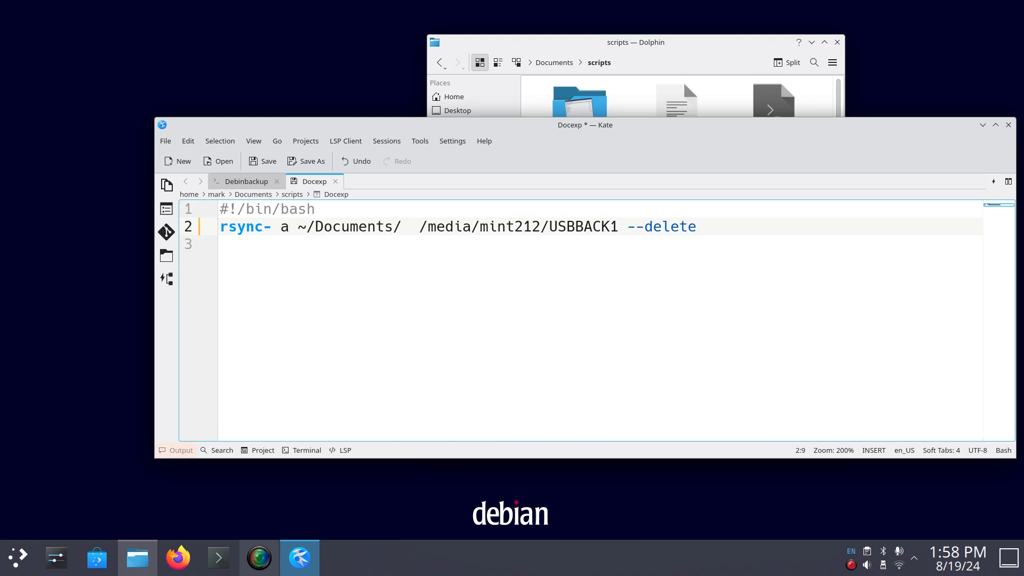
pyautogui.press('Right')
pyautogui.click(267, 226)
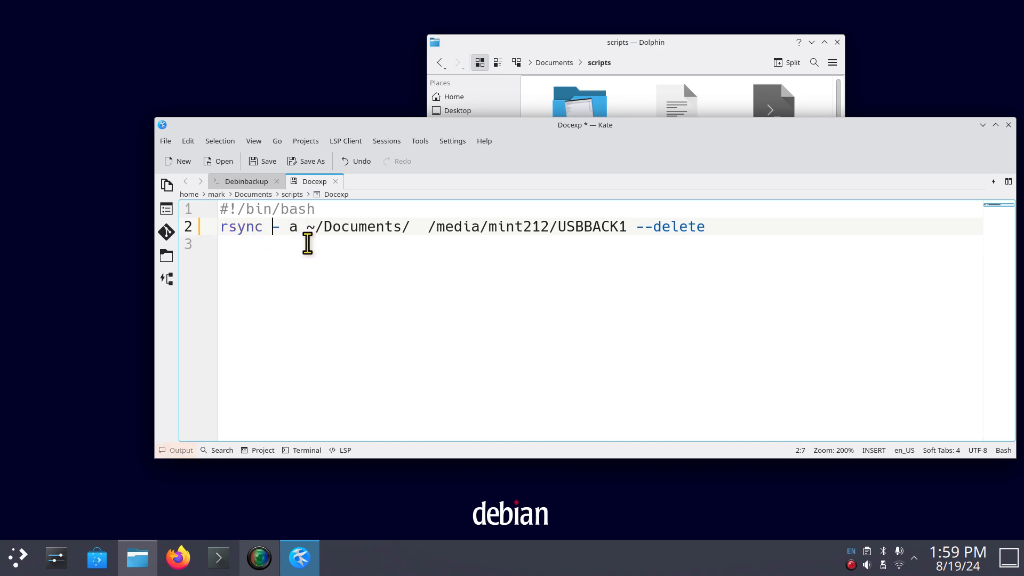
pyautogui.click(279, 227)
pyautogui.press('Delete')
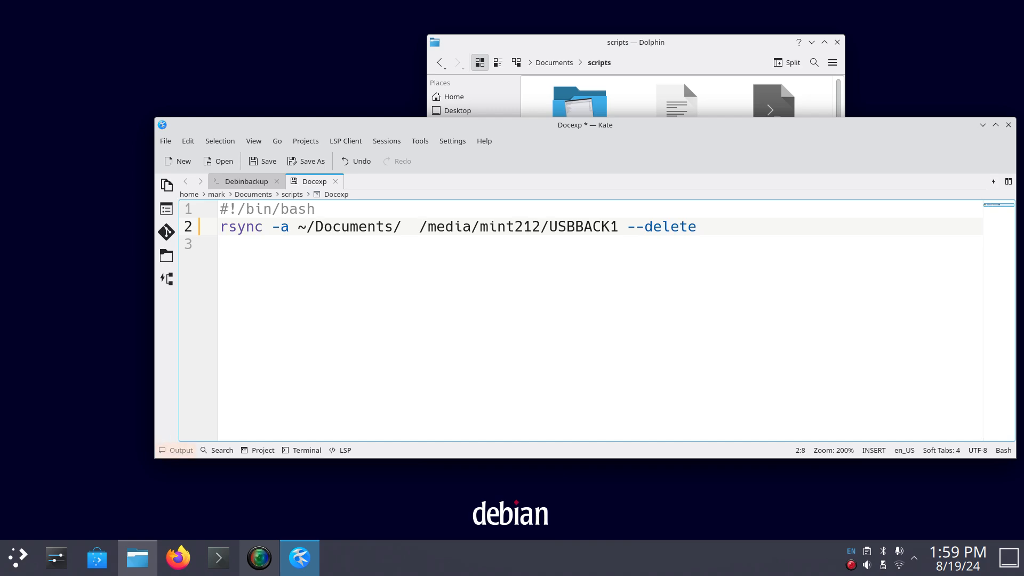
pyautogui.click(477, 300)
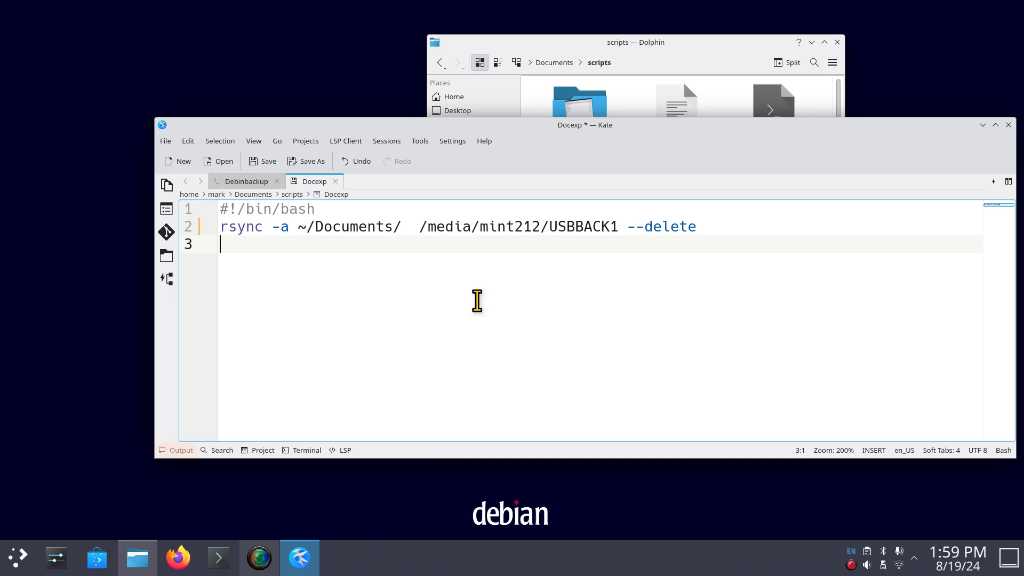
# - Compare the rsync options in Debinbackup and Docexp, highlighting the command, the --delete option and the paths
pyautogui.click(266, 183)
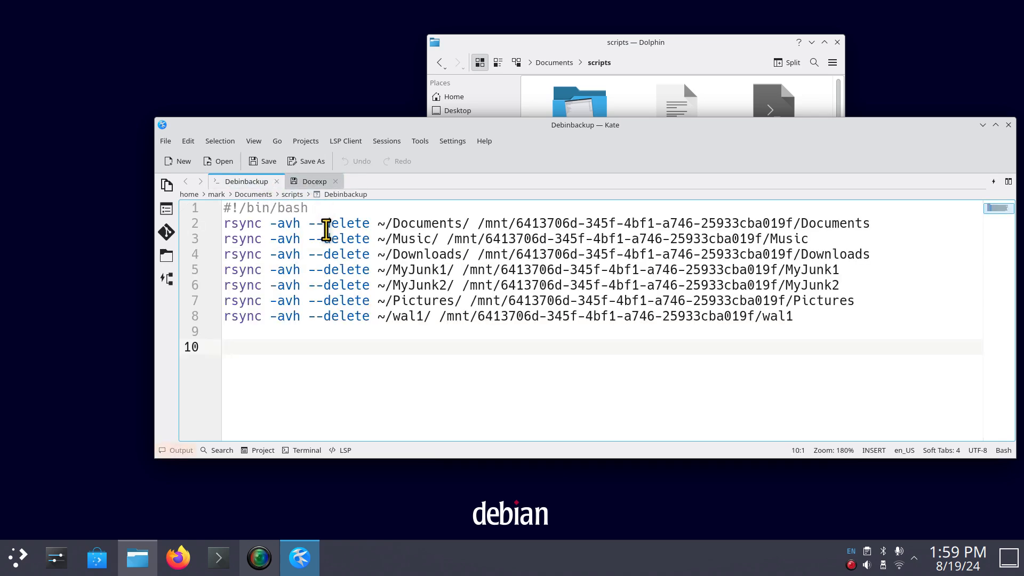
pyautogui.moveTo(371, 223); pyautogui.dragTo(222, 224)
pyautogui.click(314, 182)
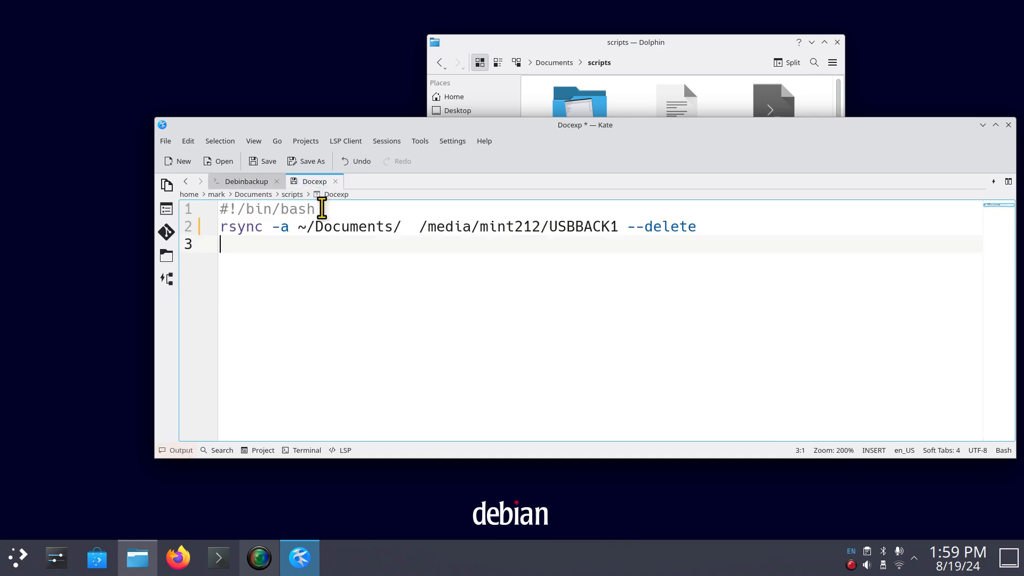
pyautogui.click(289, 229)
pyautogui.moveTo(289, 229); pyautogui.dragTo(206, 229)
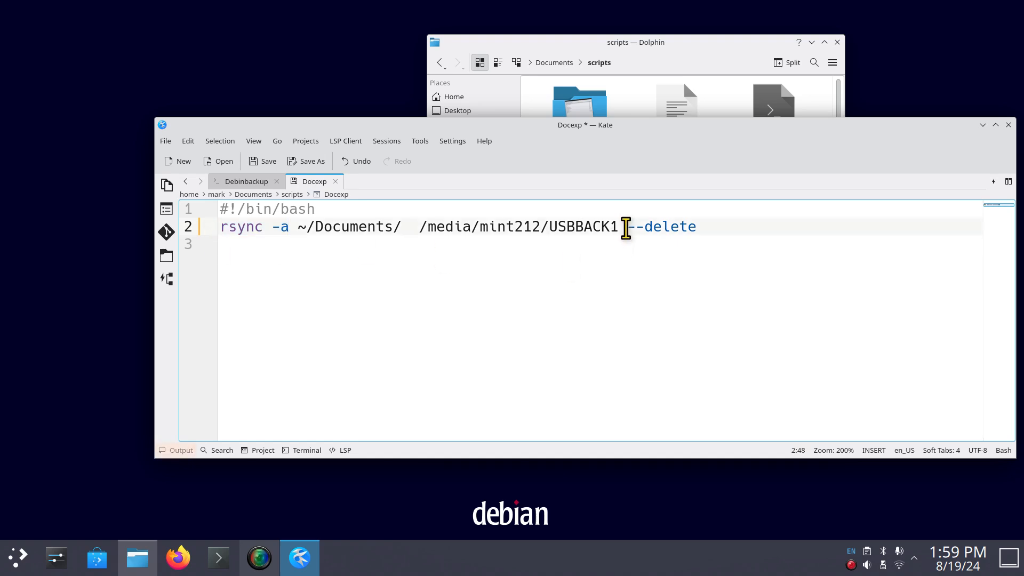
pyautogui.moveTo(625, 226); pyautogui.dragTo(702, 230)
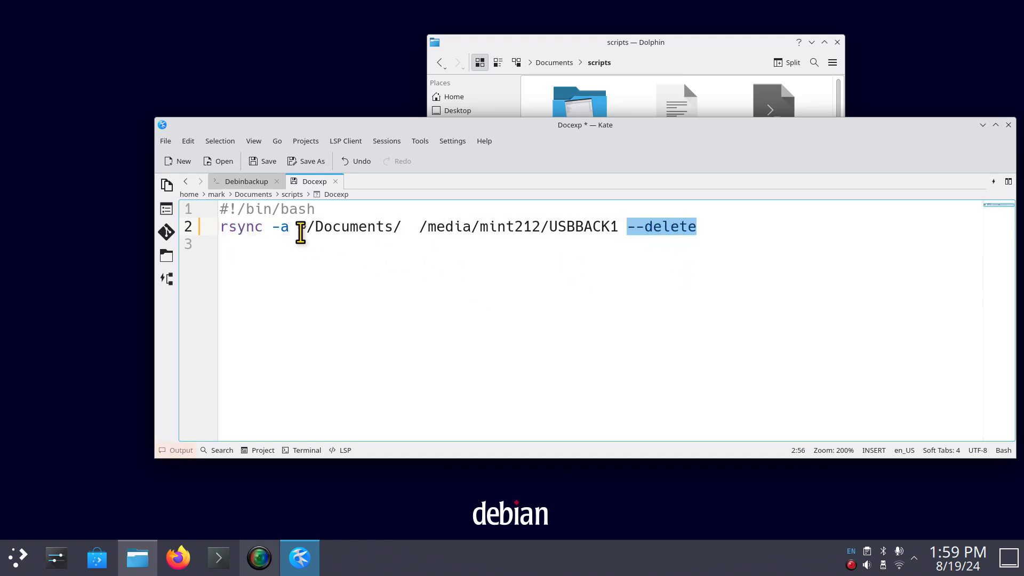
pyautogui.moveTo(297, 228); pyautogui.dragTo(619, 229)
# - Remove the extra space between ~/Documents/ and /media/mint212/USBBACK1 in line 2 of Docexp
pyautogui.click(410, 228)
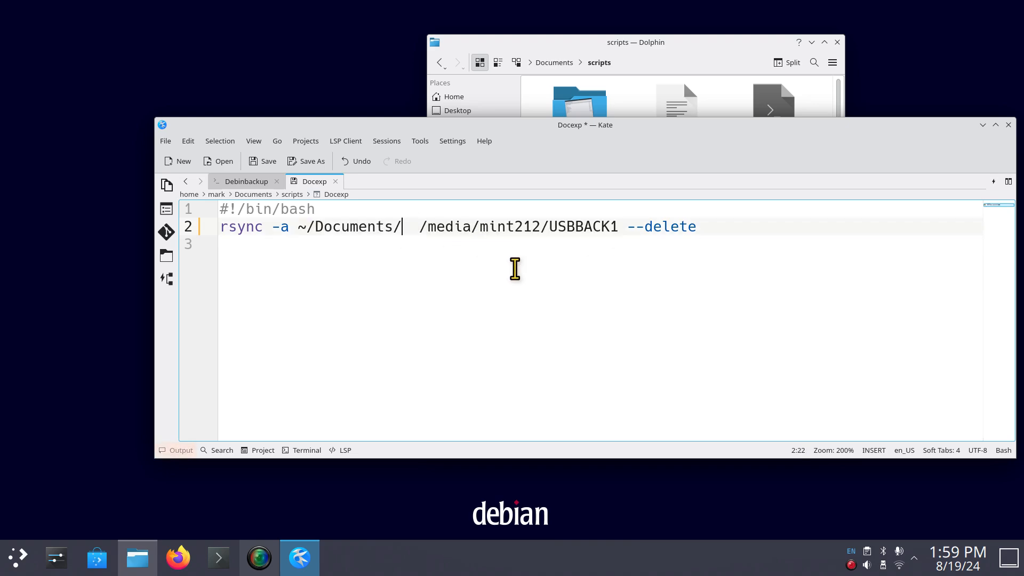
pyautogui.press('BackSpace')
pyautogui.press('Delete')
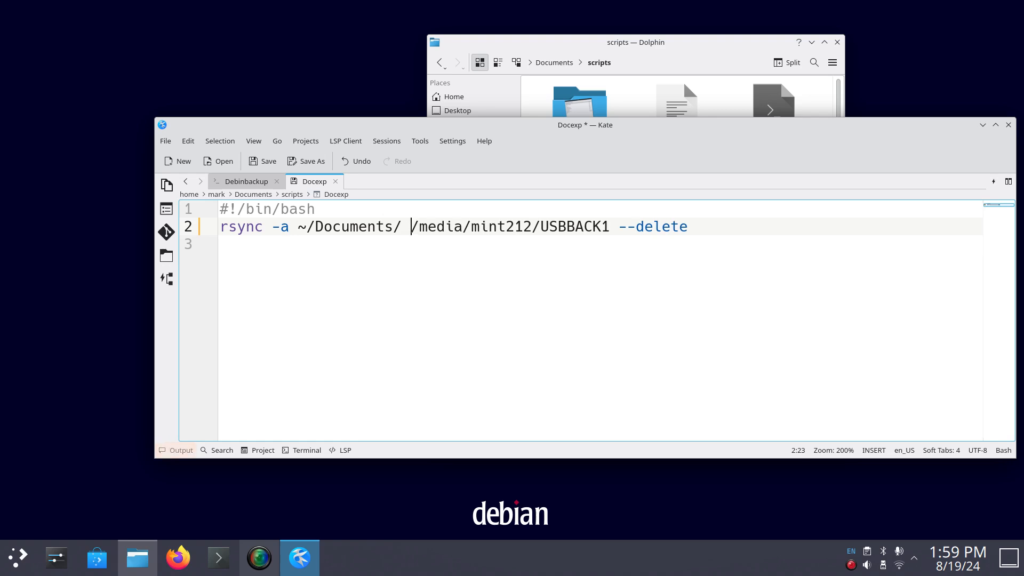
pyautogui.click(504, 280)
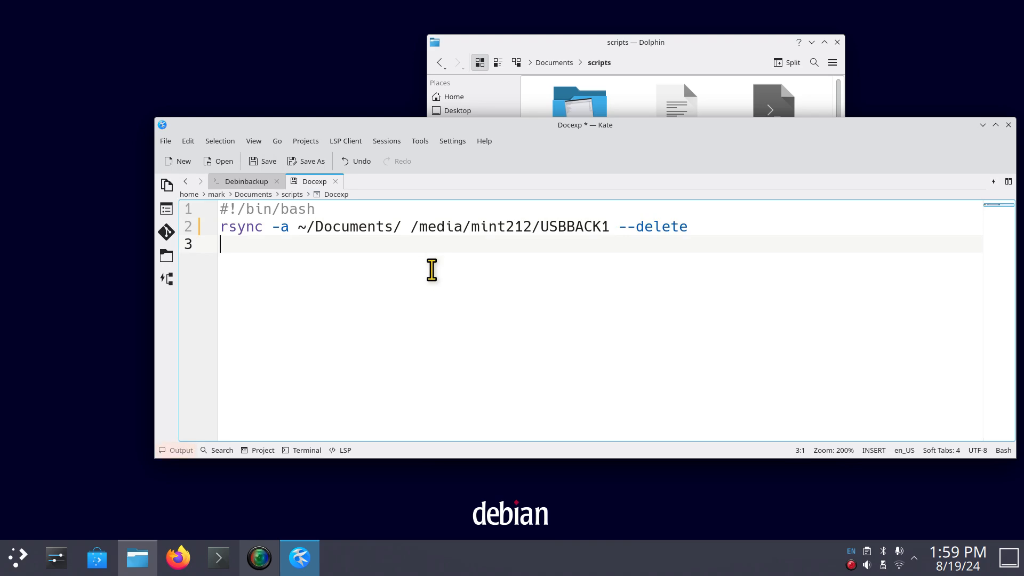
# - Return to the Debinbackup script and highlight the mnt part of the Documents destination path
pyautogui.moveTo(512, 127); pyautogui.dragTo(949, 136)
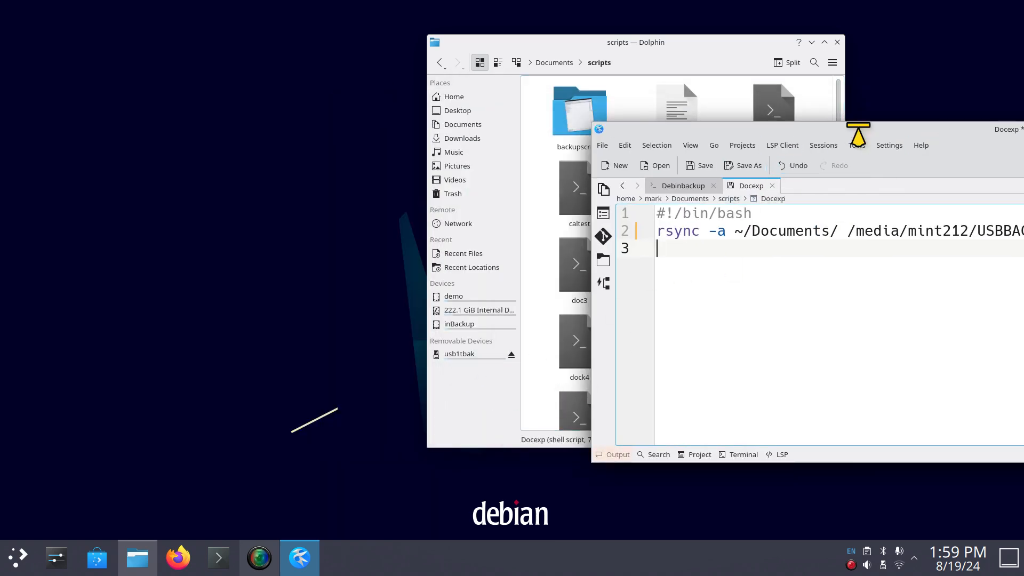
pyautogui.moveTo(858, 133); pyautogui.dragTo(457, 163)
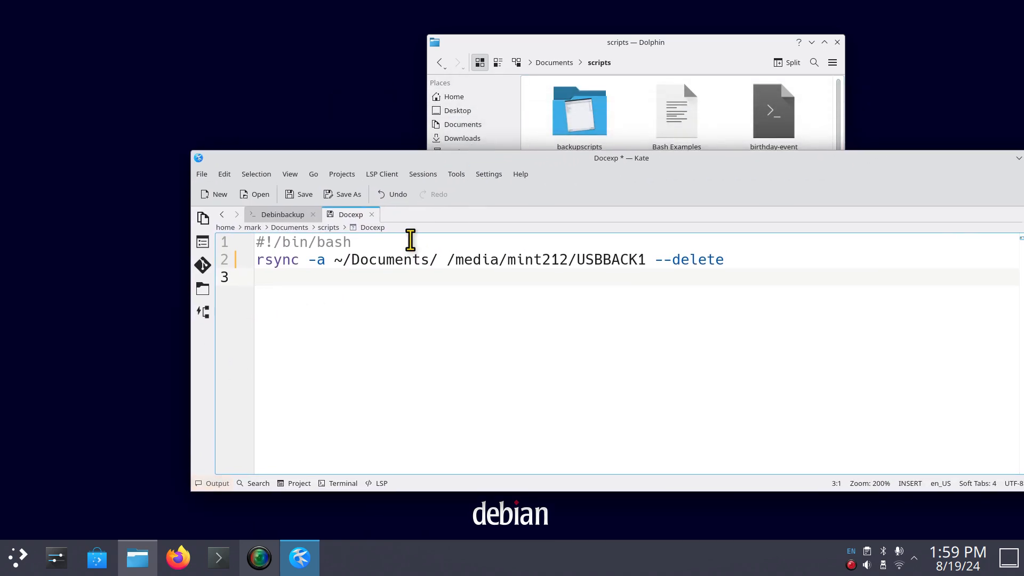
pyautogui.click(306, 217)
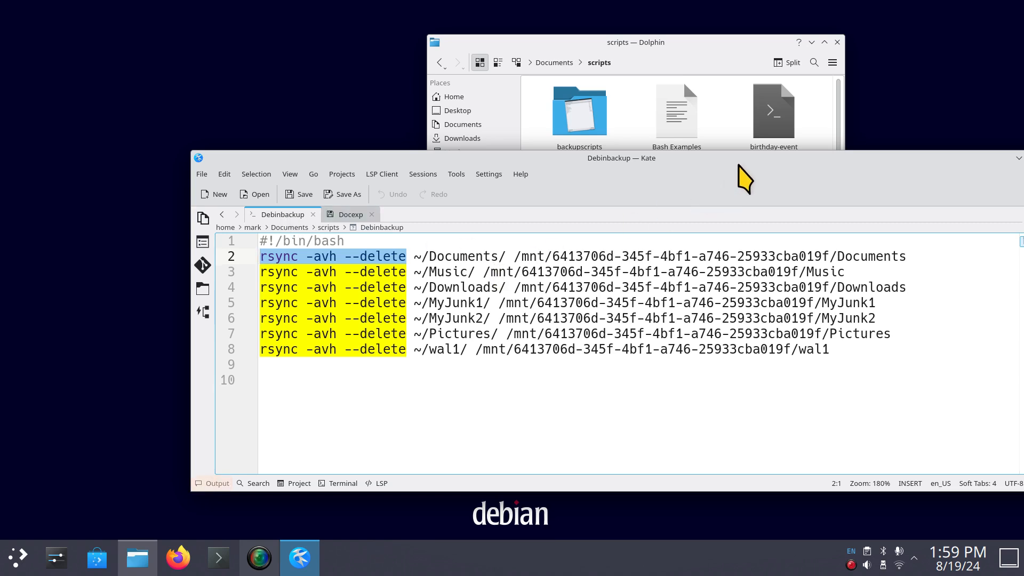
pyautogui.moveTo(745, 179); pyautogui.dragTo(643, 137)
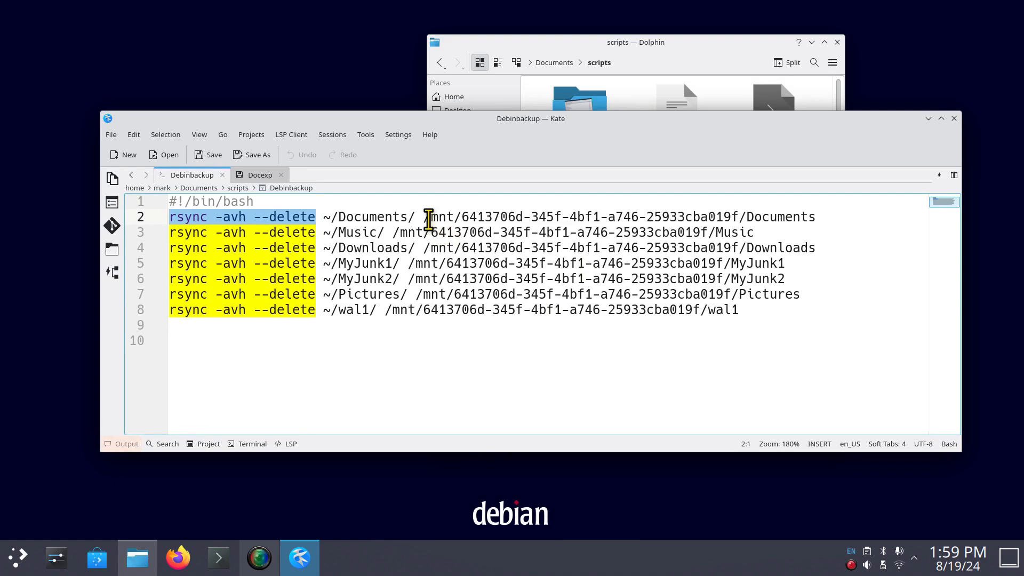
pyautogui.moveTo(431, 216); pyautogui.dragTo(447, 217)
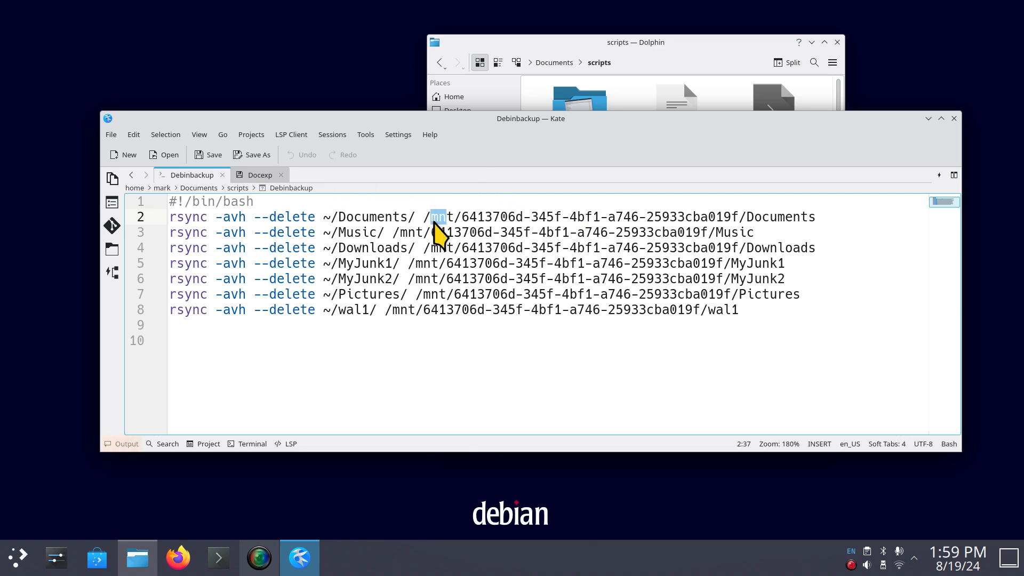
# - Examine line 2 of Docexp, highlighting the USBBACK1 destination and the "rsync -a ~/Documents/" portion
pyautogui.click(270, 174)
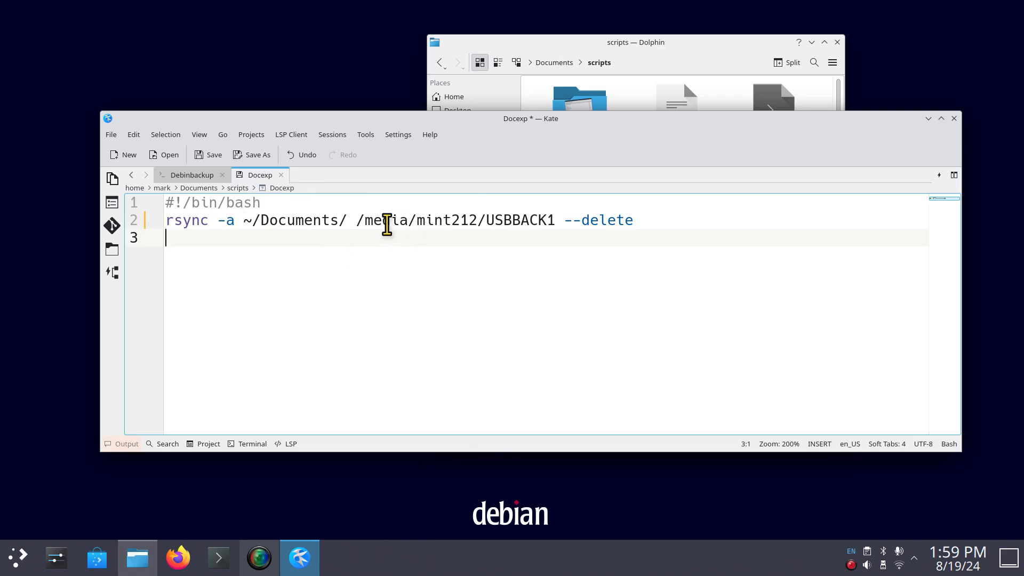
pyautogui.moveTo(365, 223); pyautogui.dragTo(555, 222)
pyautogui.click(490, 224)
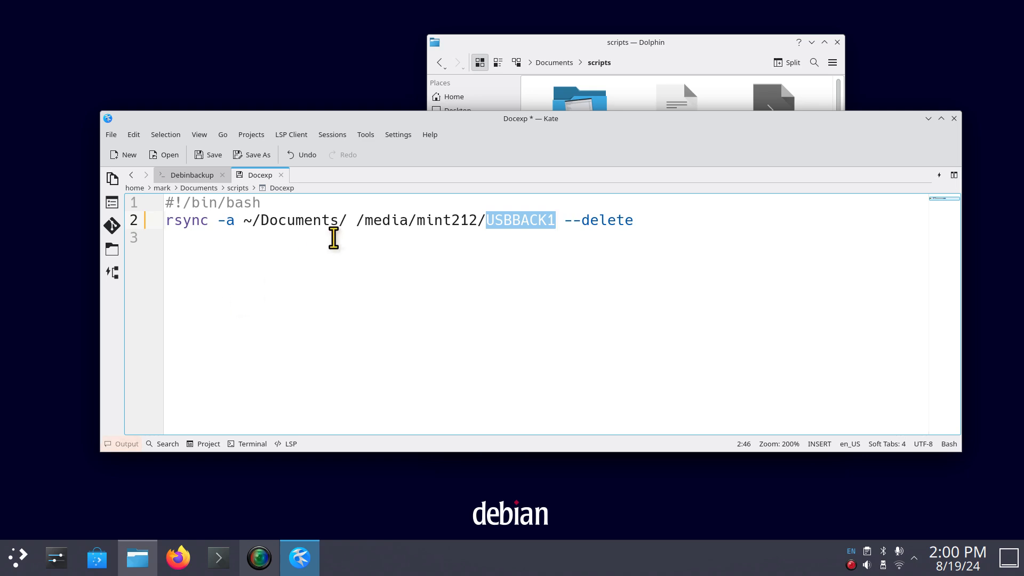
pyautogui.moveTo(347, 220); pyautogui.dragTo(166, 220)
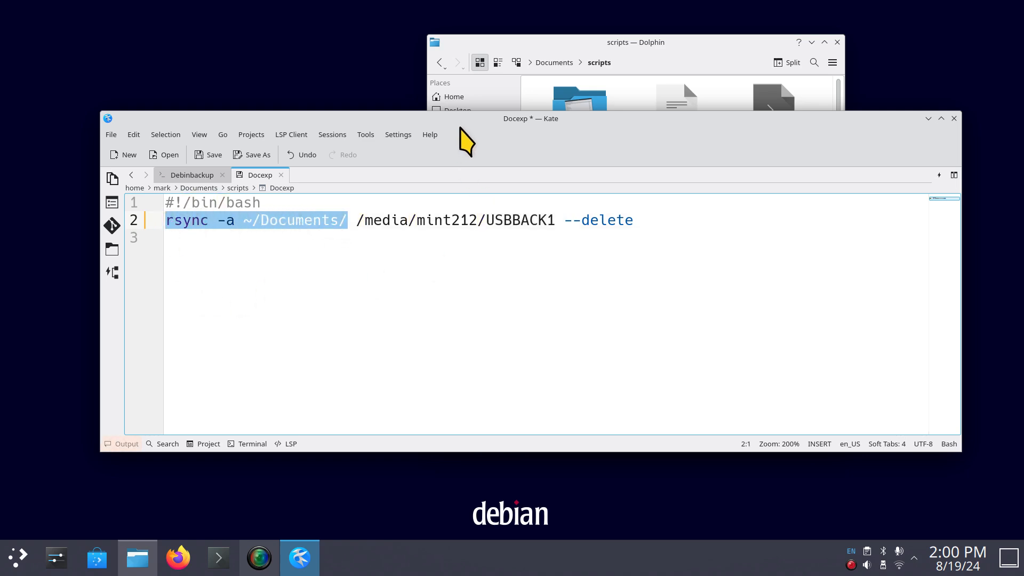
pyautogui.moveTo(462, 122); pyautogui.dragTo(474, 216)
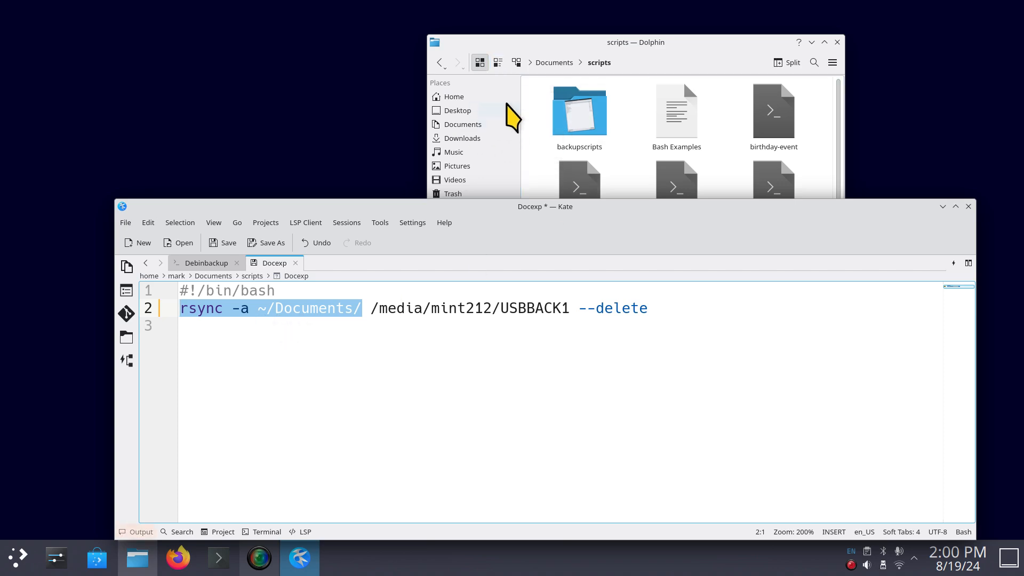
pyautogui.moveTo(269, 309); pyautogui.dragTo(261, 308)
# - Examine the Documents line in Debinbackup, highlighting the home tilde, source folder, destination folder and "rsync -avh --delete"
pyautogui.click(213, 263)
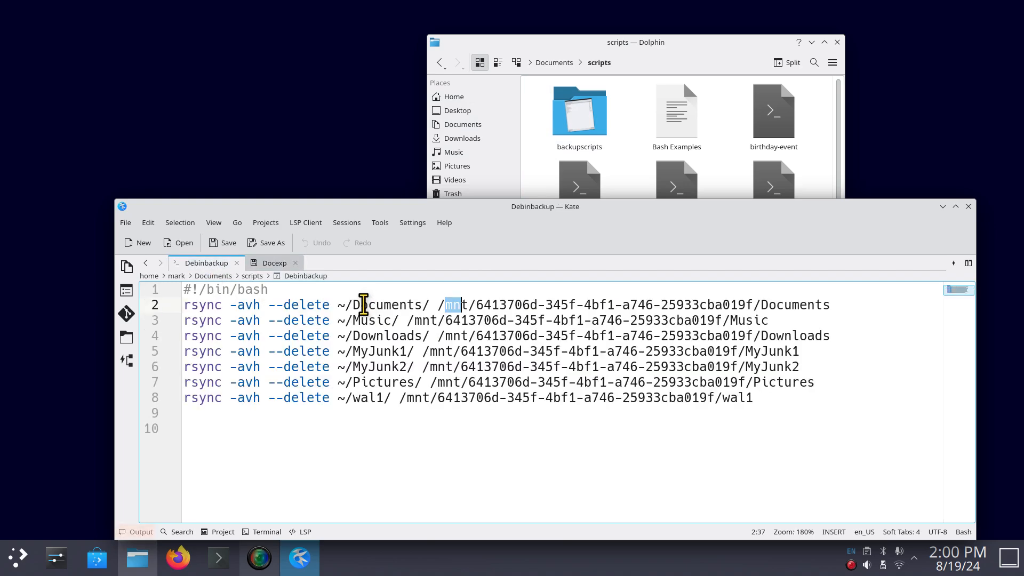
pyautogui.doubleClick(340, 305)
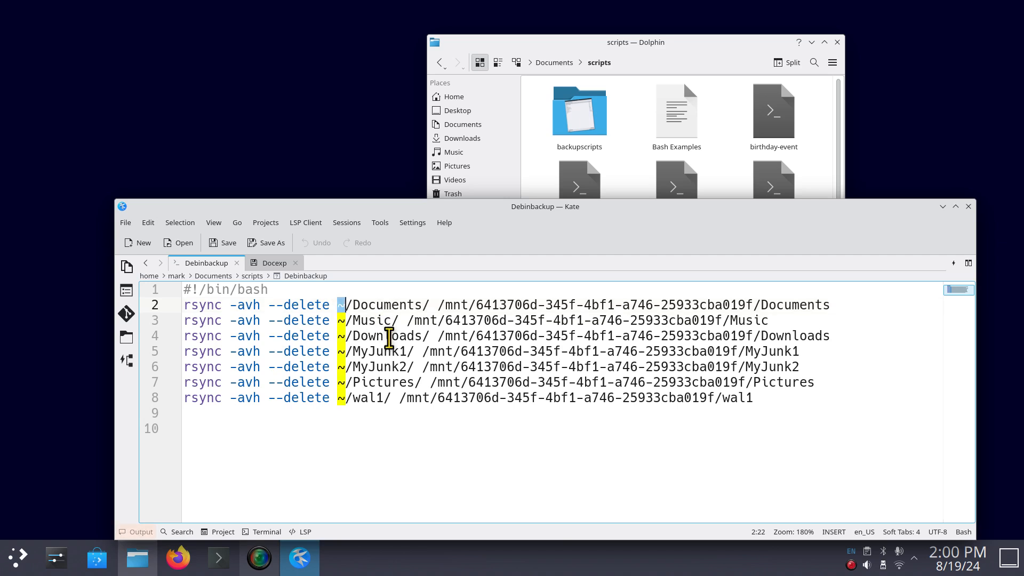
pyautogui.click(389, 337)
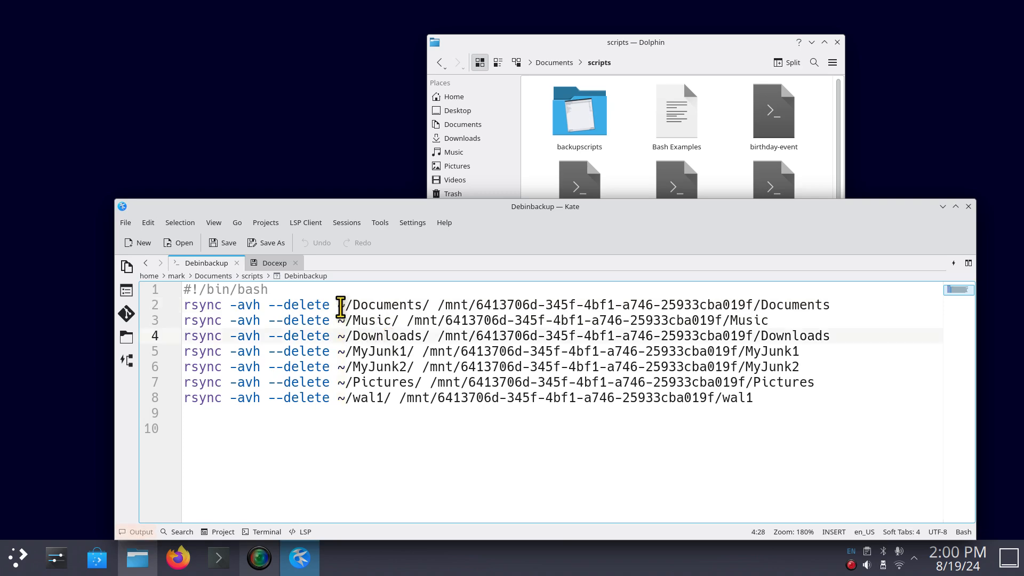
pyautogui.moveTo(337, 305); pyautogui.dragTo(413, 305)
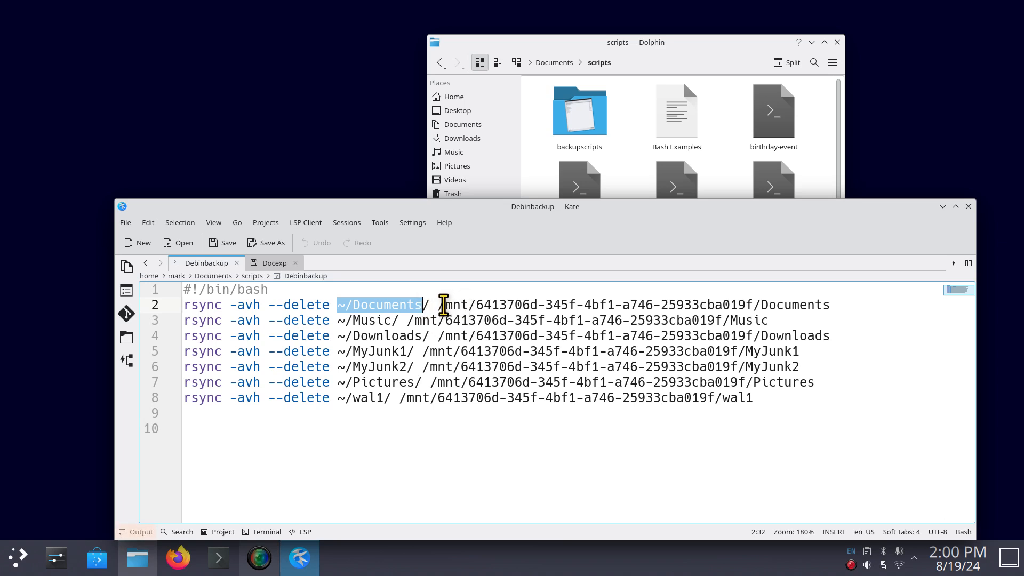
pyautogui.moveTo(444, 304); pyautogui.dragTo(829, 305)
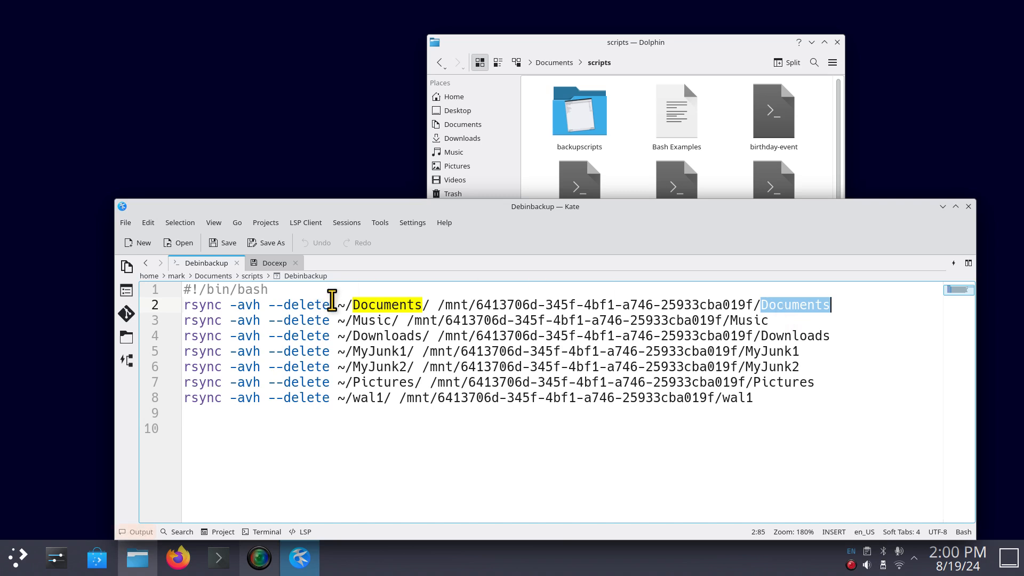
pyautogui.moveTo(330, 304); pyautogui.dragTo(176, 303)
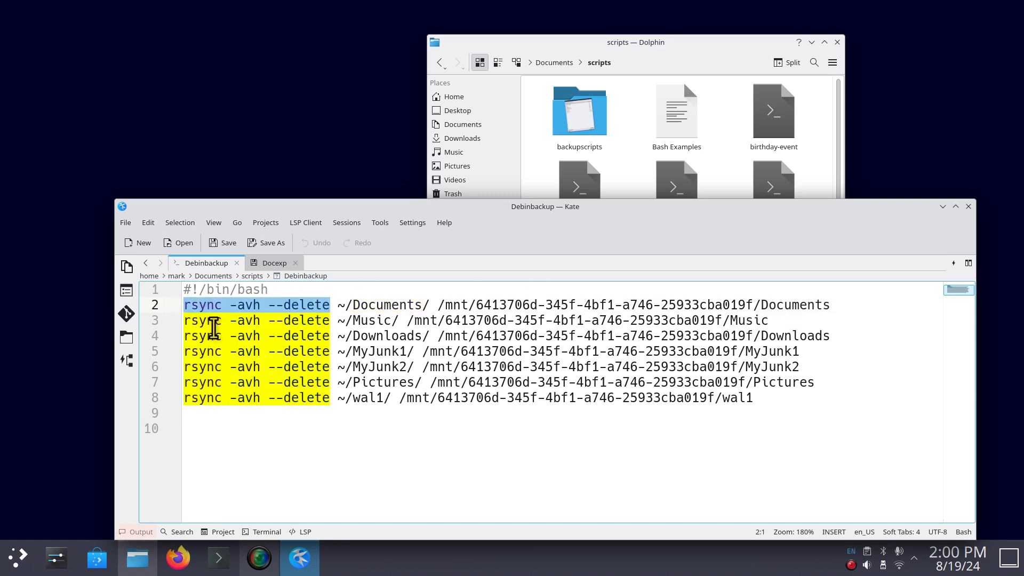
# - Highlight the -a option and the vh options separately in the Documents line of Debinbackup
pyautogui.click(239, 323)
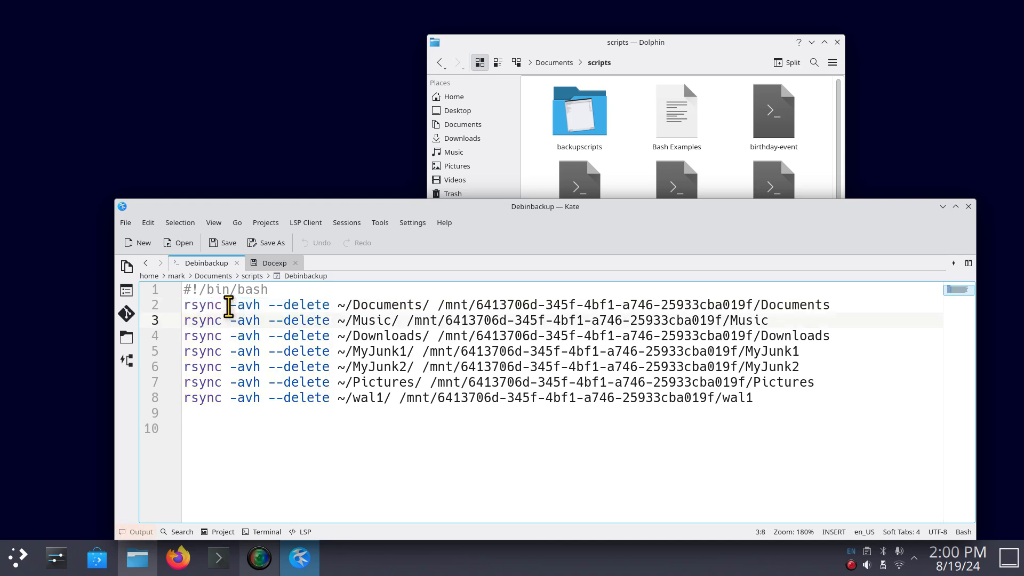
pyautogui.moveTo(230, 305); pyautogui.dragTo(245, 304)
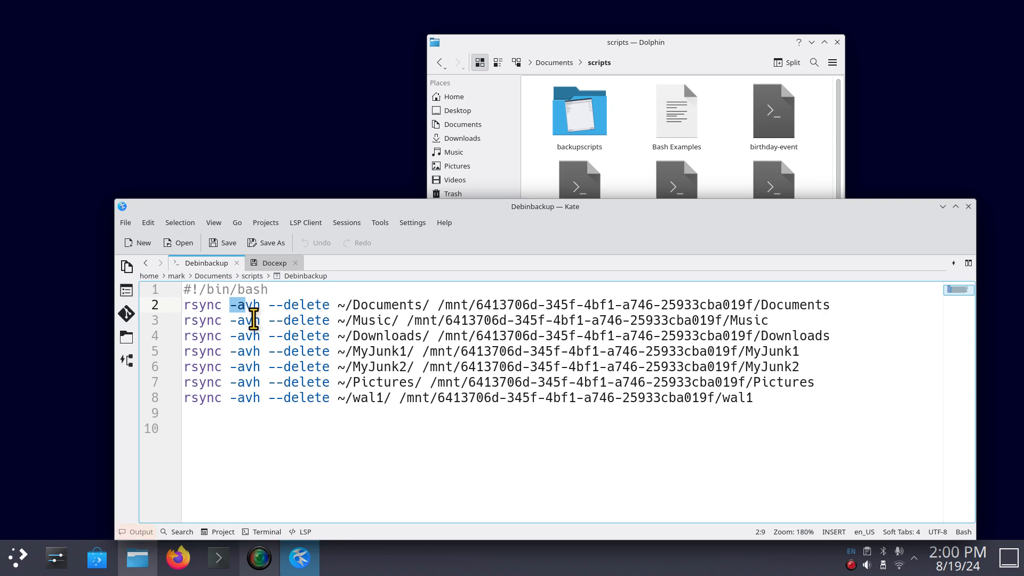
pyautogui.moveTo(261, 305); pyautogui.dragTo(244, 304)
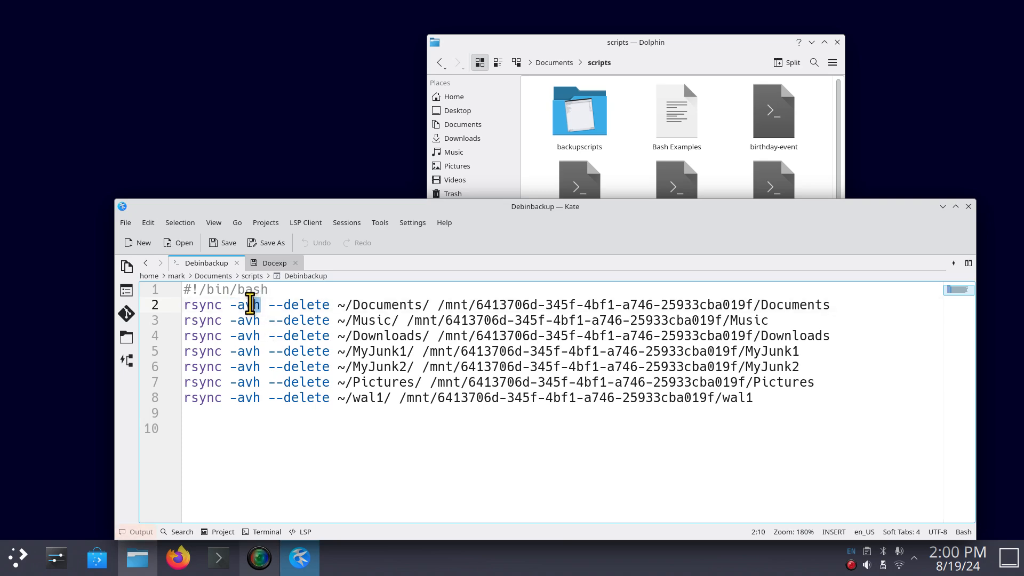
# - Switch to System Settings, search for "auto", open the Autostart page, and move its window so the Debinbackup options show
pyautogui.click(56, 557)
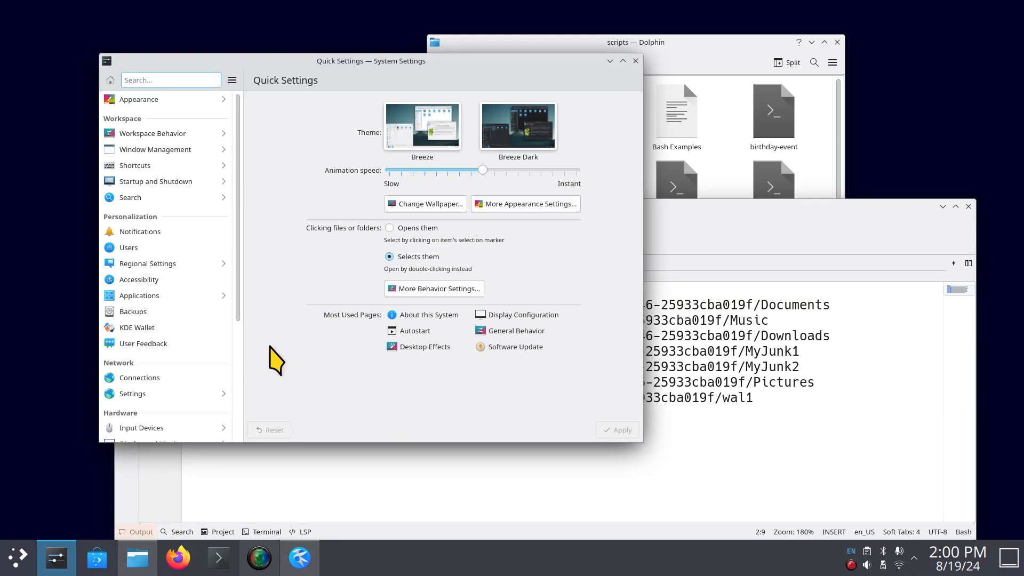
pyautogui.write('auto')
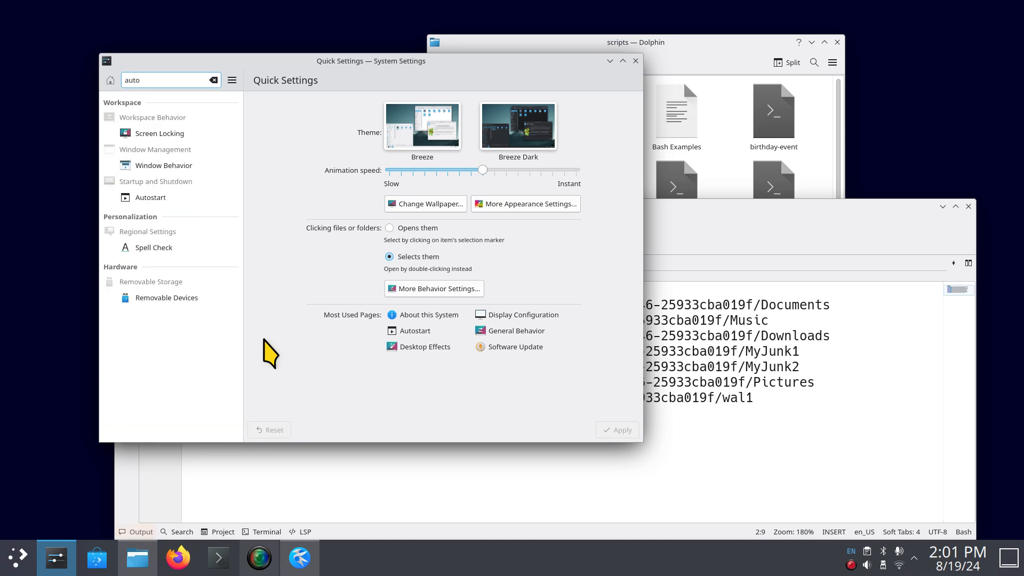
pyautogui.click(152, 198)
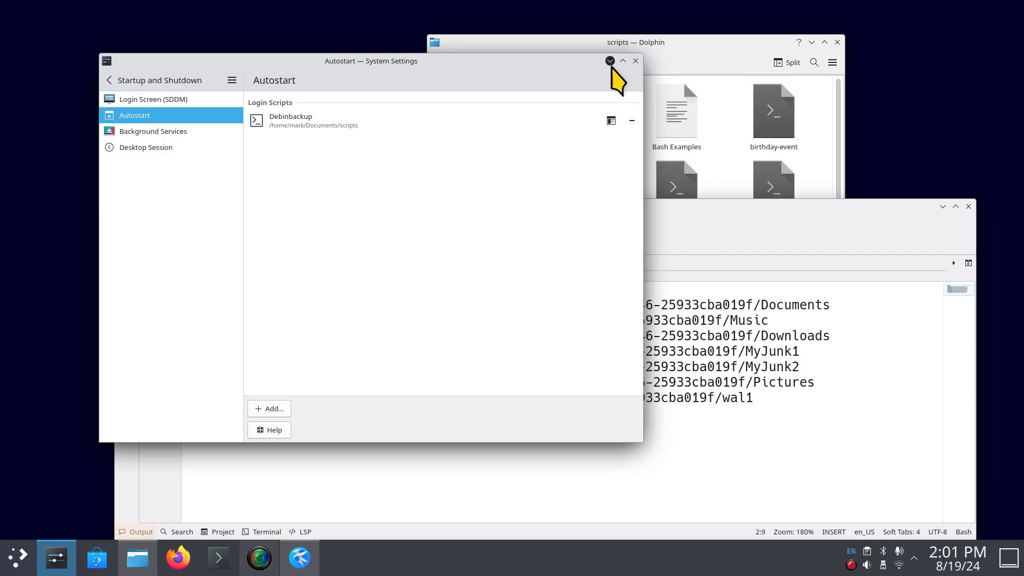
pyautogui.moveTo(494, 64); pyautogui.dragTo(779, 129)
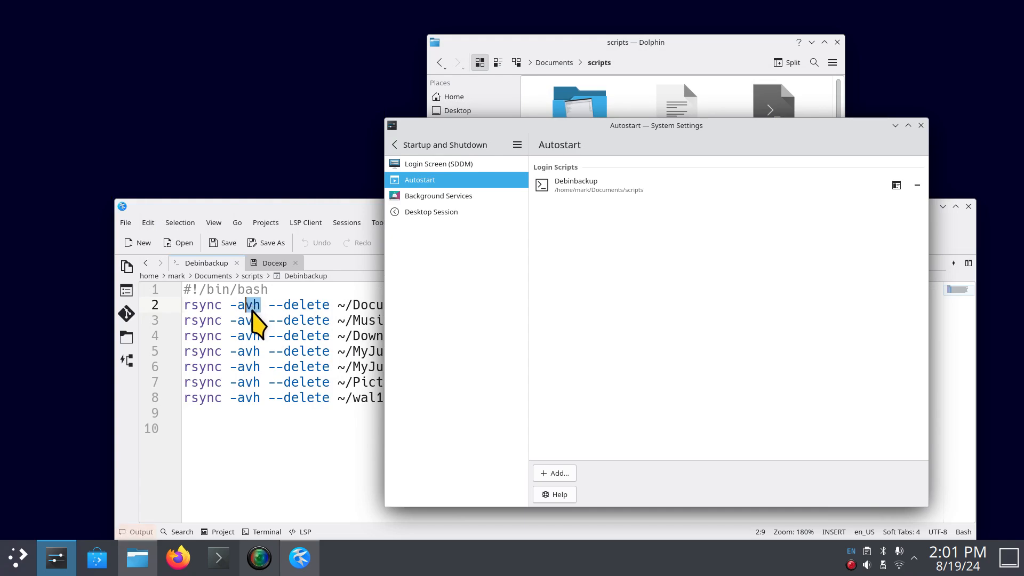
# - Return to the Debinbackup script, highlight the Documents source folder in line 2, and close System Settings
pyautogui.click(331, 206)
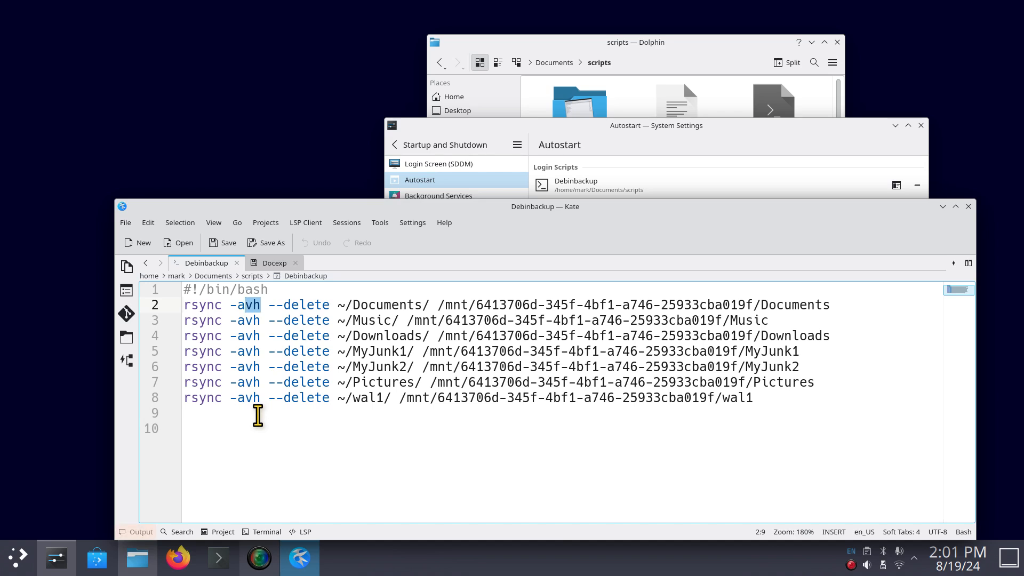
pyautogui.moveTo(268, 307); pyautogui.dragTo(422, 307)
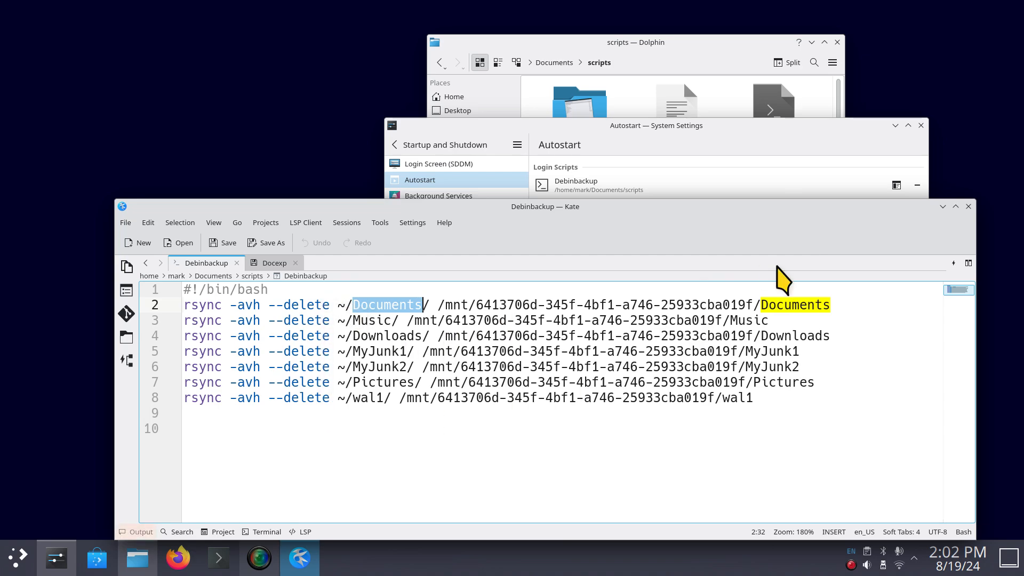
pyautogui.moveTo(800, 210); pyautogui.dragTo(795, 251)
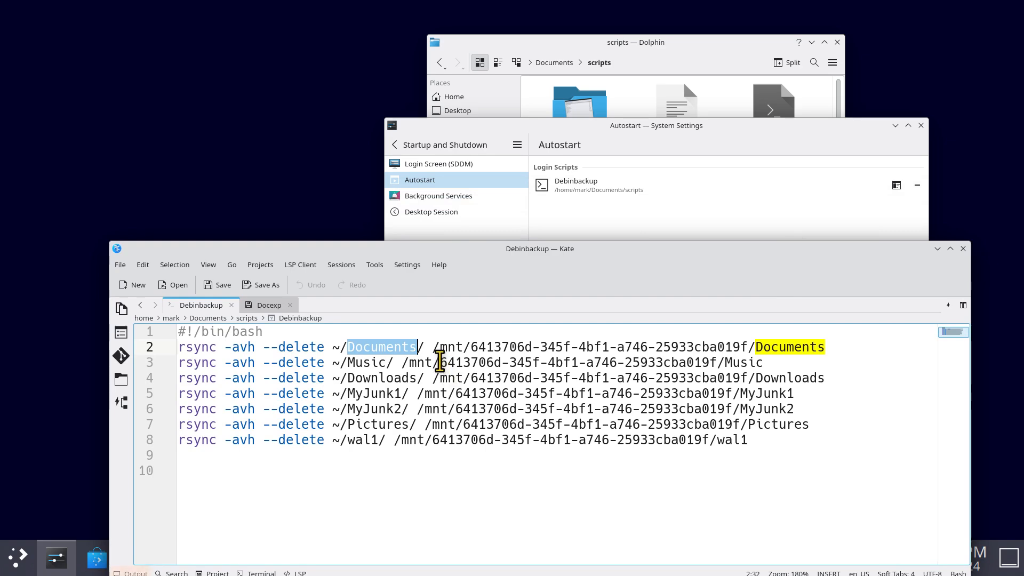
pyautogui.click(426, 347)
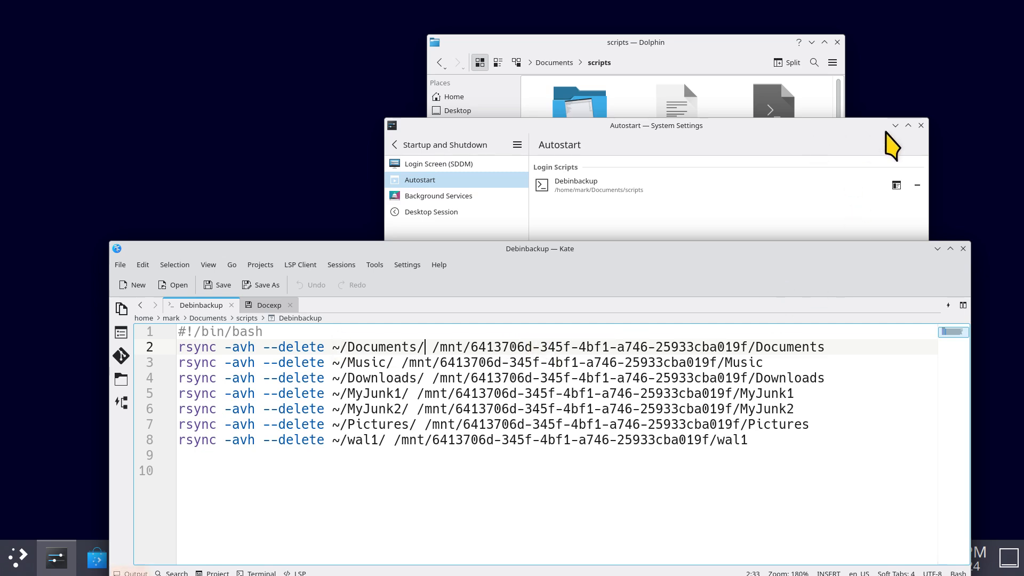
pyautogui.click(921, 126)
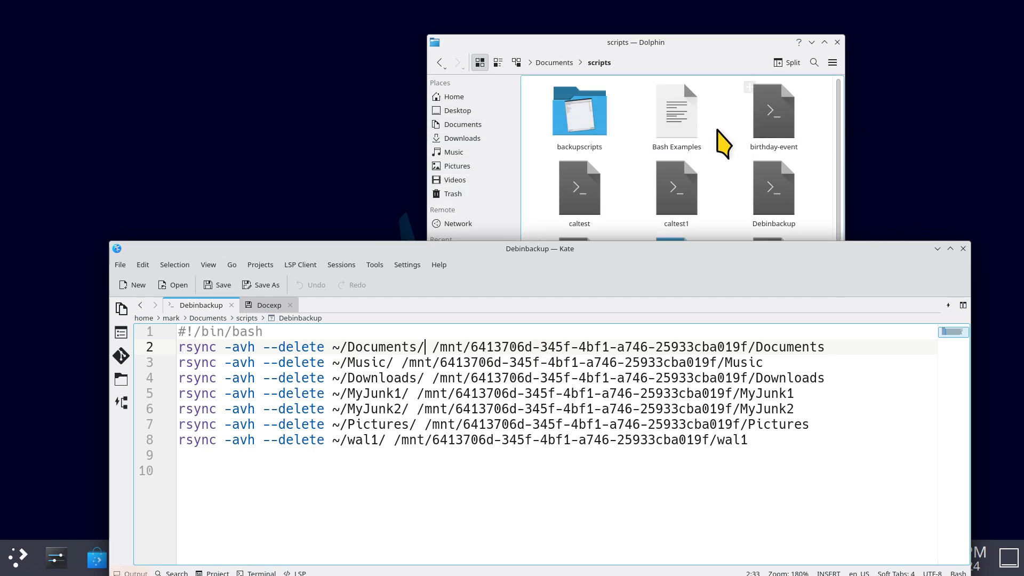
# - Copy the inBackup drive's full path from the file manager and paste it into line 10 of Debinbackup
pyautogui.click(512, 166)
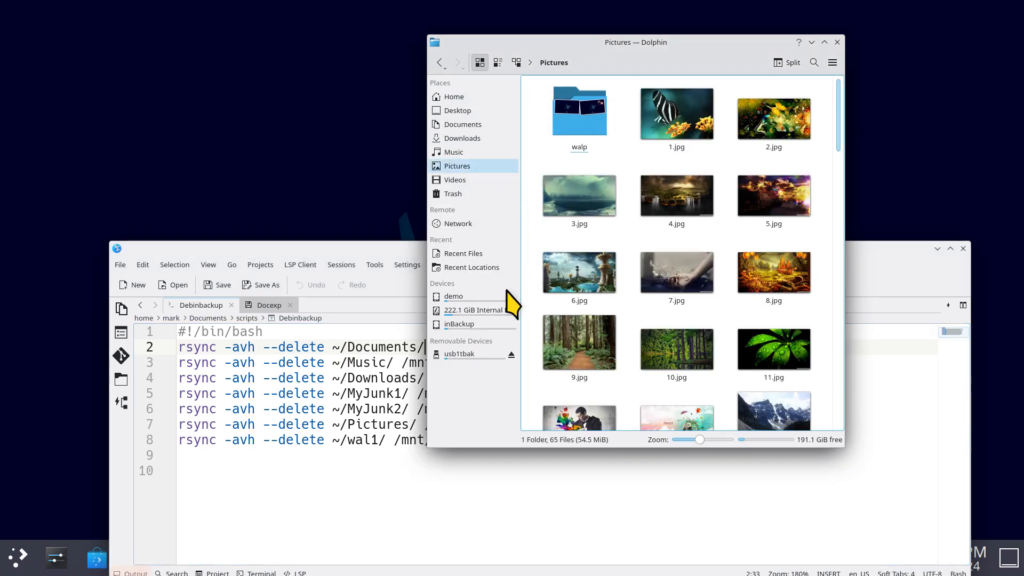
pyautogui.click(477, 325)
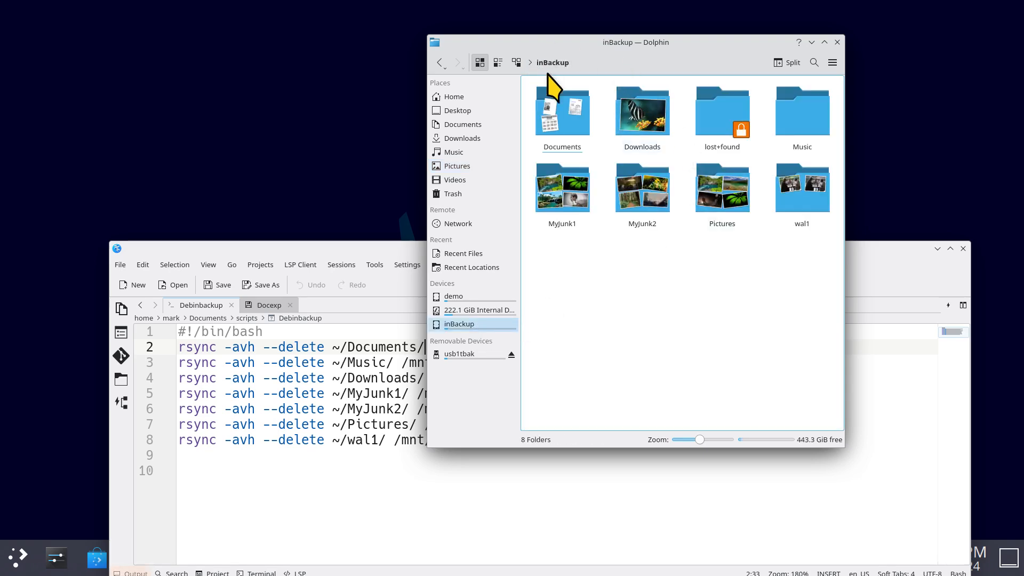
pyautogui.hotkey('ctrl', 'l')
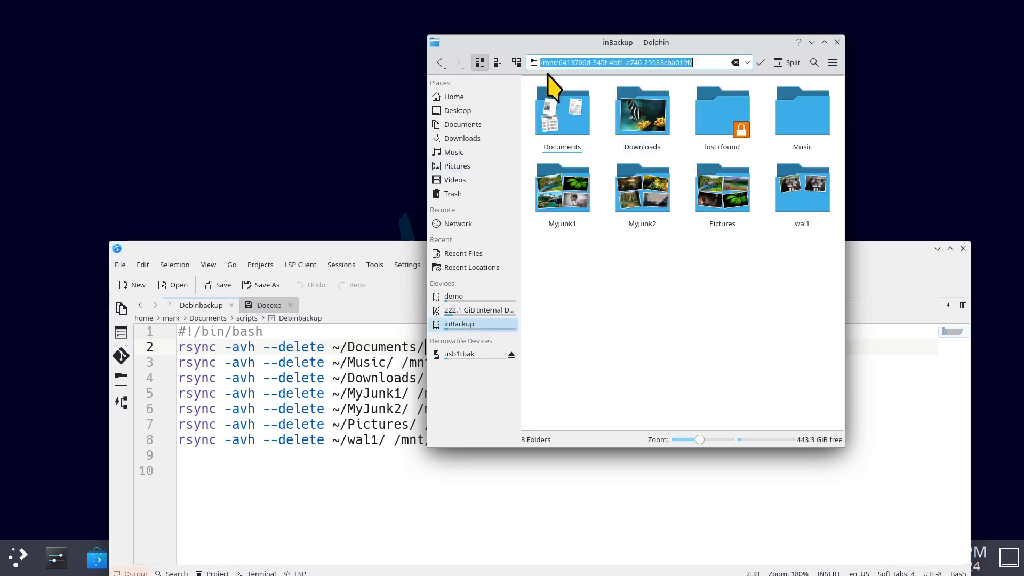
pyautogui.rightClick(562, 64)
pyautogui.click(588, 118)
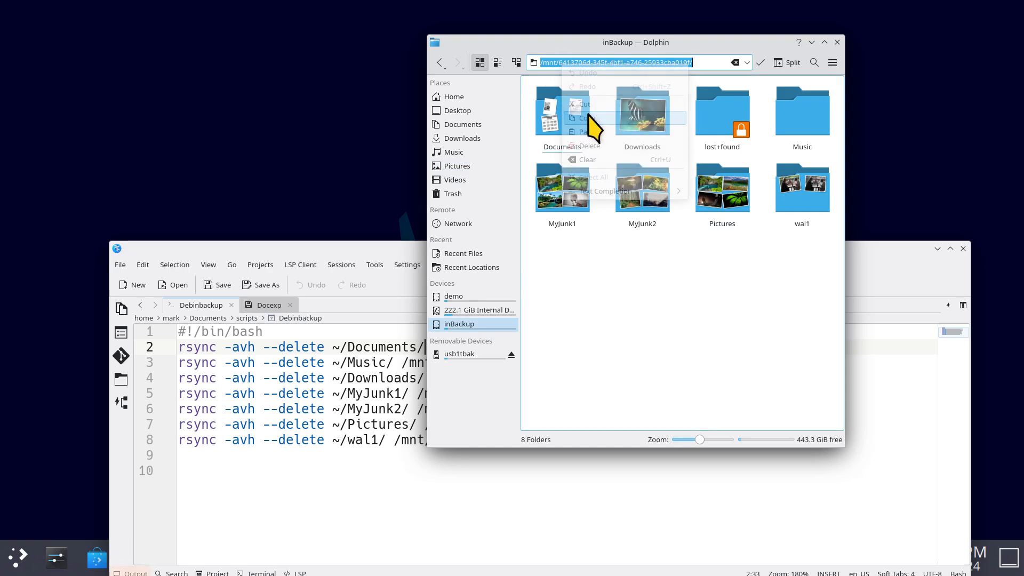
pyautogui.click(277, 480)
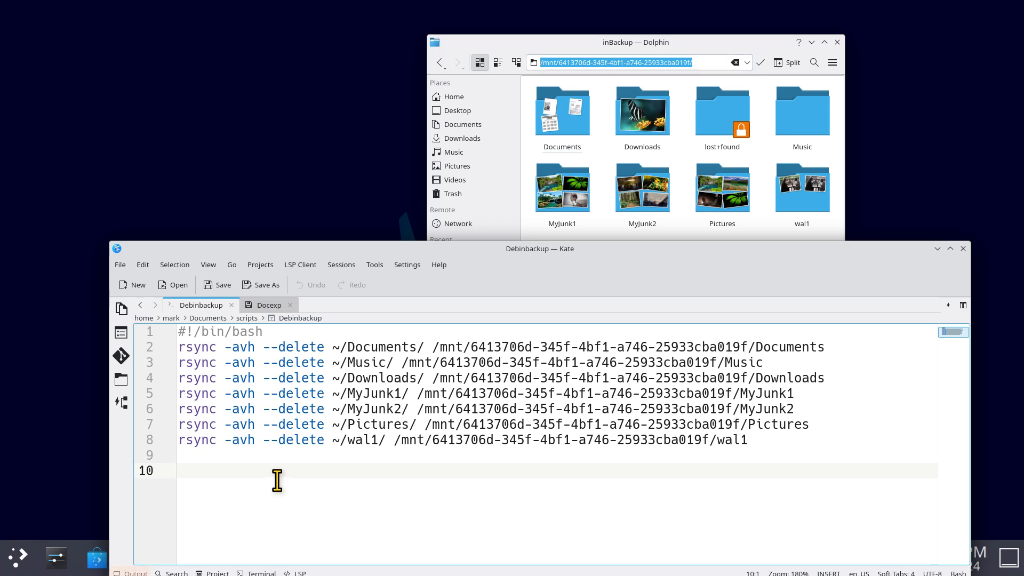
pyautogui.rightClick(199, 472)
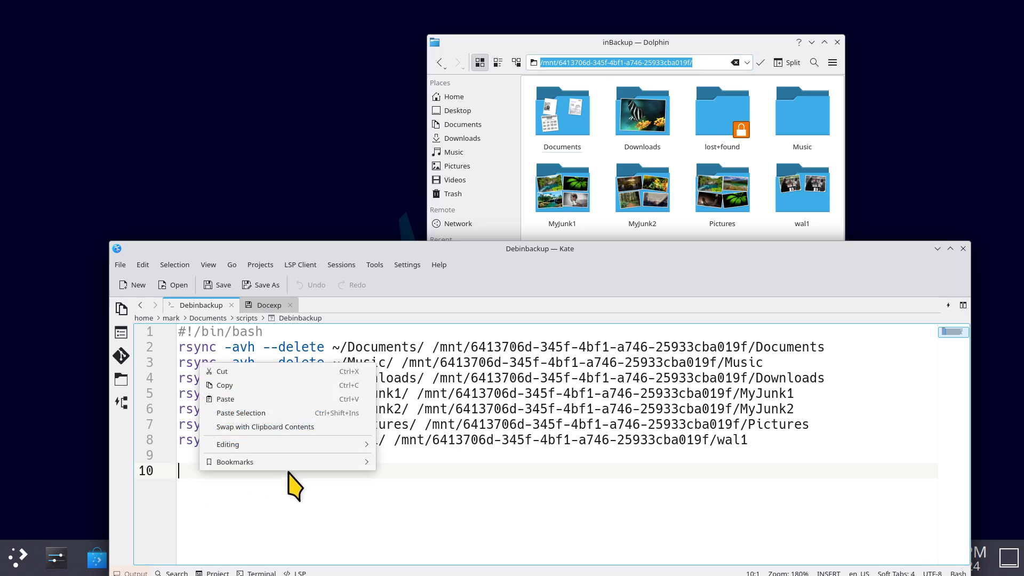
pyautogui.click(265, 400)
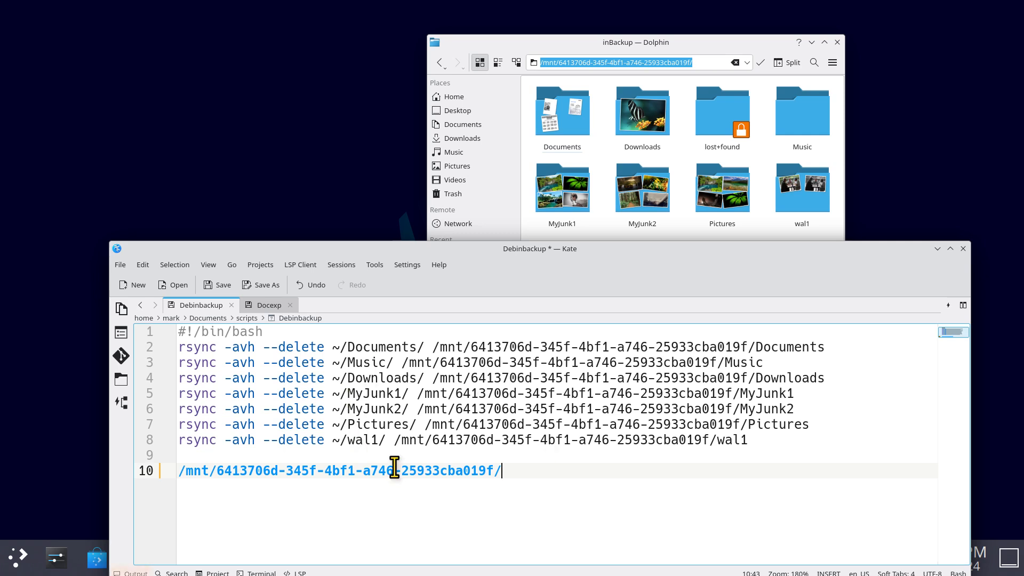
# - Highlight the pasted drive path in line 10 to compare it with the destination paths in the rsync lines
pyautogui.moveTo(502, 470); pyautogui.dragTo(160, 469)
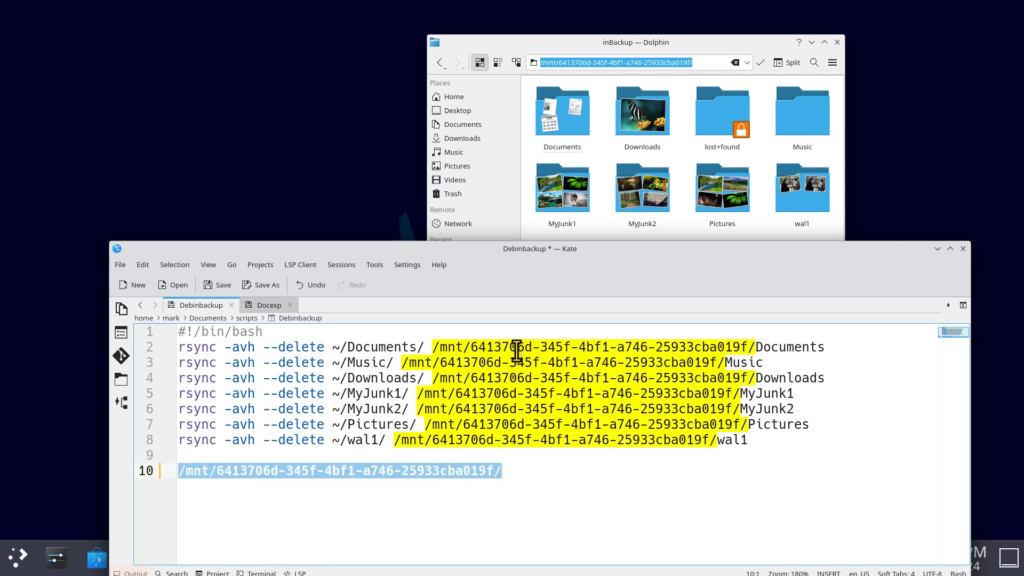
pyautogui.click(552, 498)
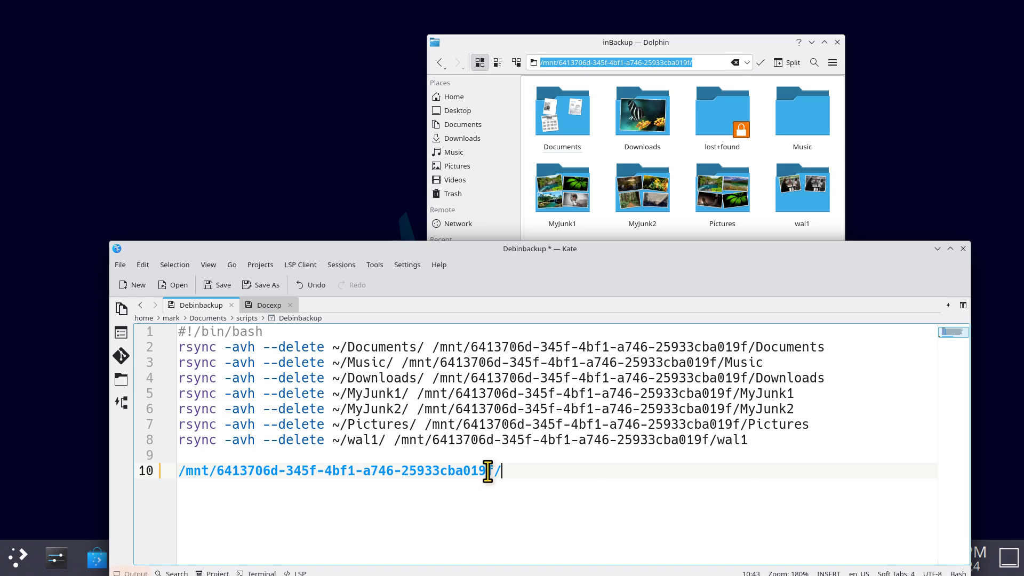
pyautogui.moveTo(487, 471); pyautogui.dragTo(175, 470)
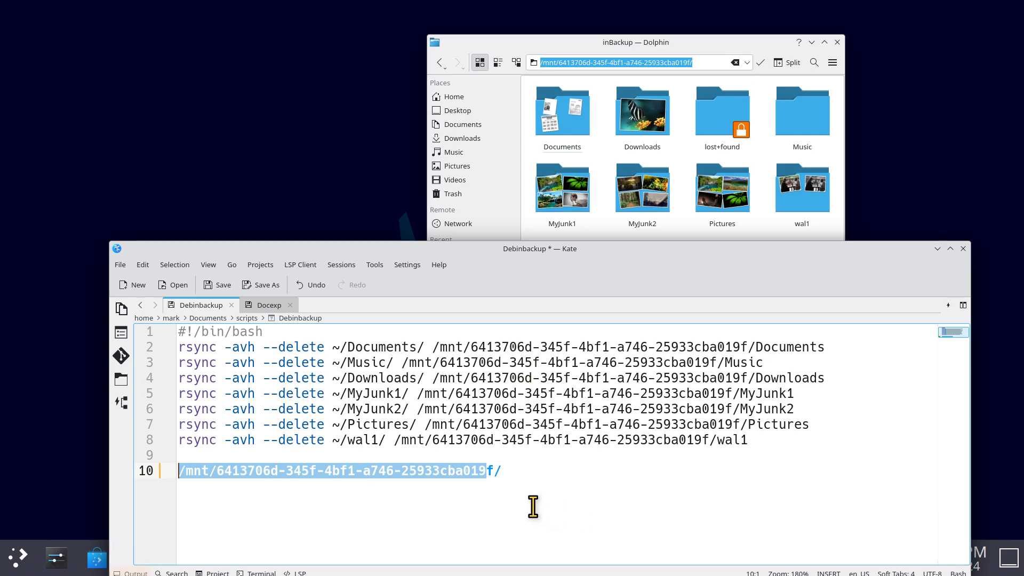
pyautogui.moveTo(512, 469); pyautogui.dragTo(178, 472)
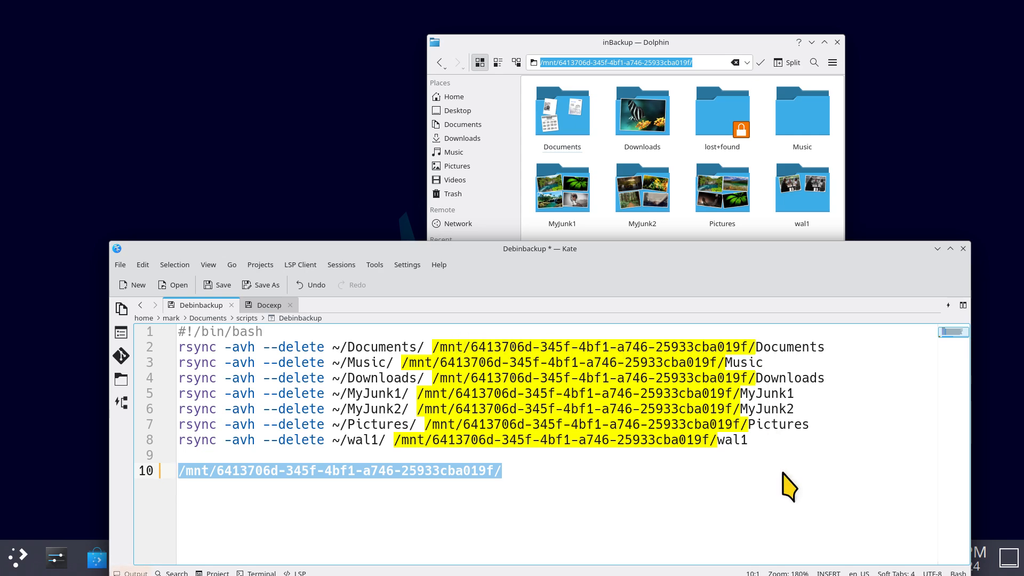
# - Delete the pasted drive path from line 10 of Debinbackup
pyautogui.click(596, 480)
pyautogui.moveTo(508, 471); pyautogui.dragTo(174, 470)
pyautogui.press('BackSpace')
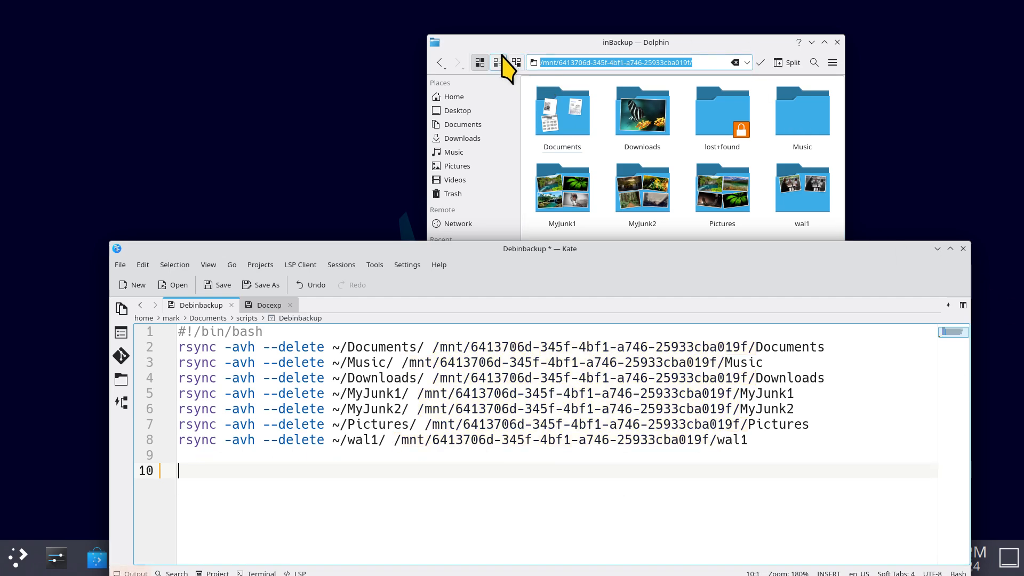
# - Examine the folders in Home and the option for creating a new folder there, without creating one
pyautogui.click(481, 98)
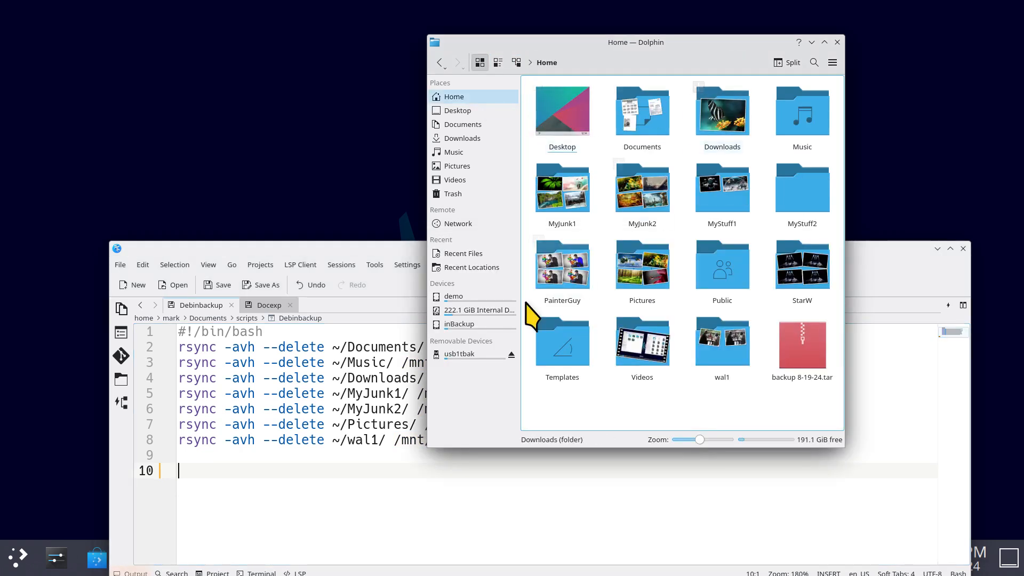
pyautogui.click(393, 491)
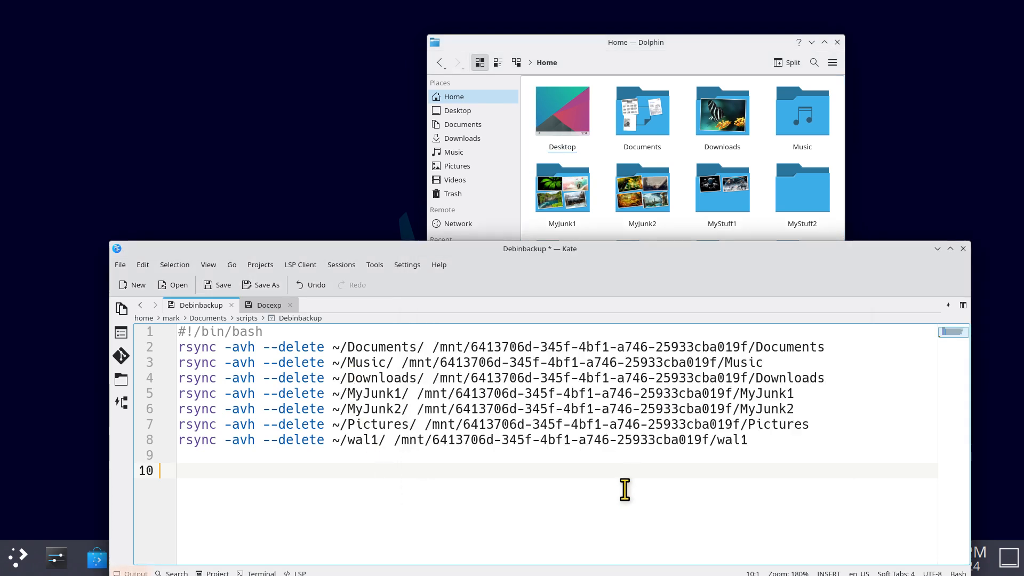
pyautogui.click(676, 137)
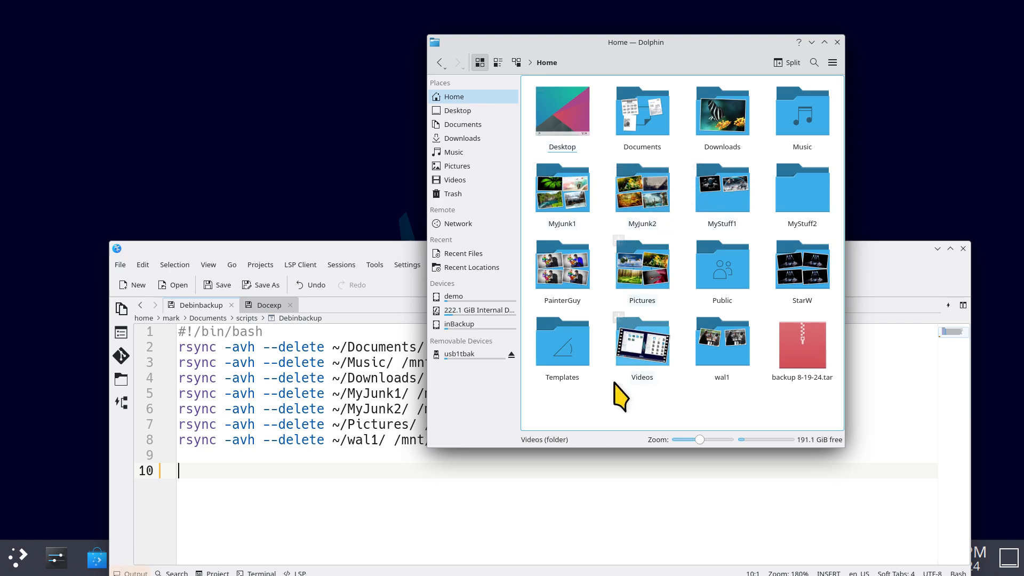
pyautogui.rightClick(594, 401)
pyautogui.moveTo(628, 410)
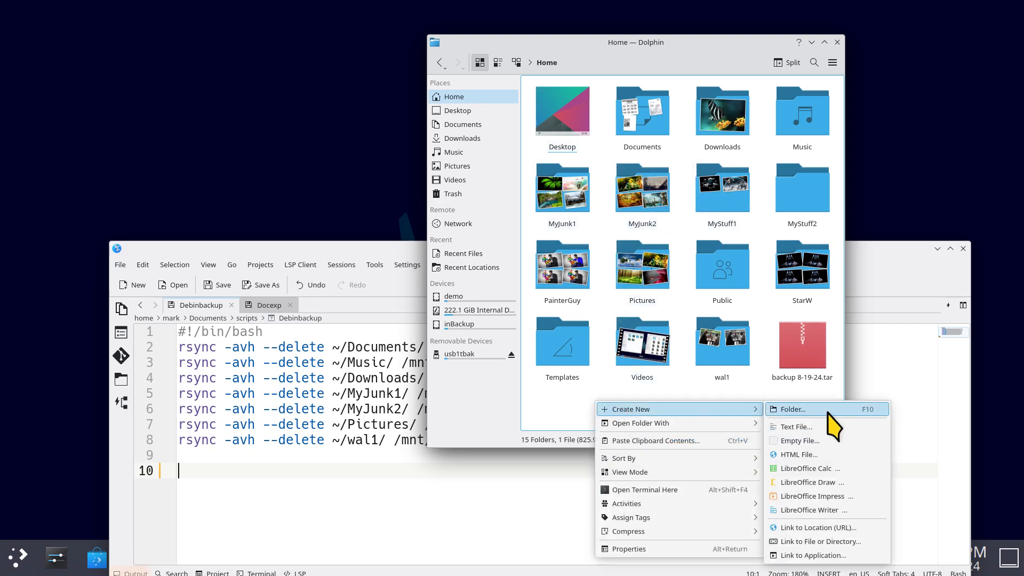
pyautogui.click(558, 403)
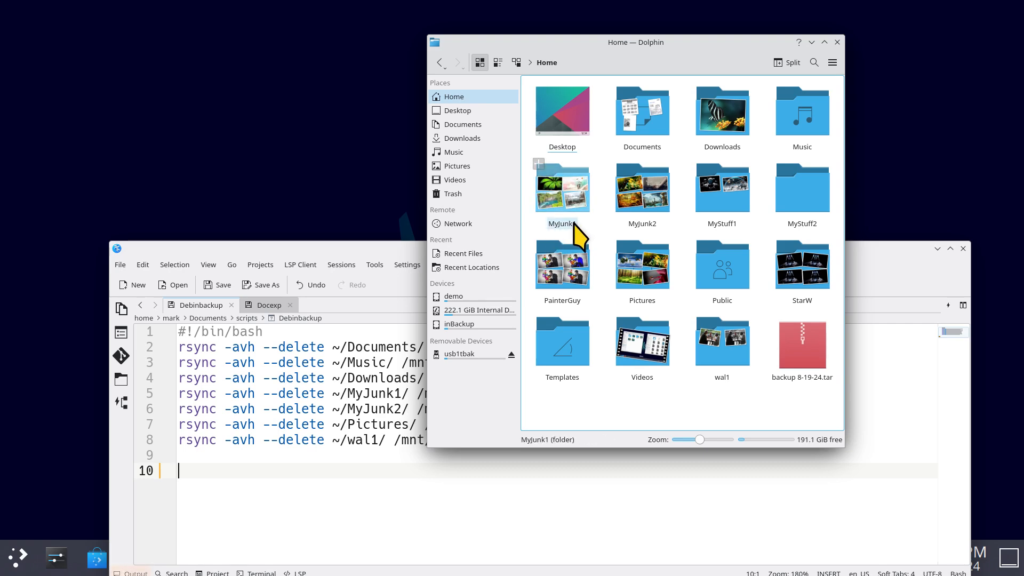
# - Return to the Debinbackup script and highlight the MyJunk1 source folder in line 5
pyautogui.click(408, 297)
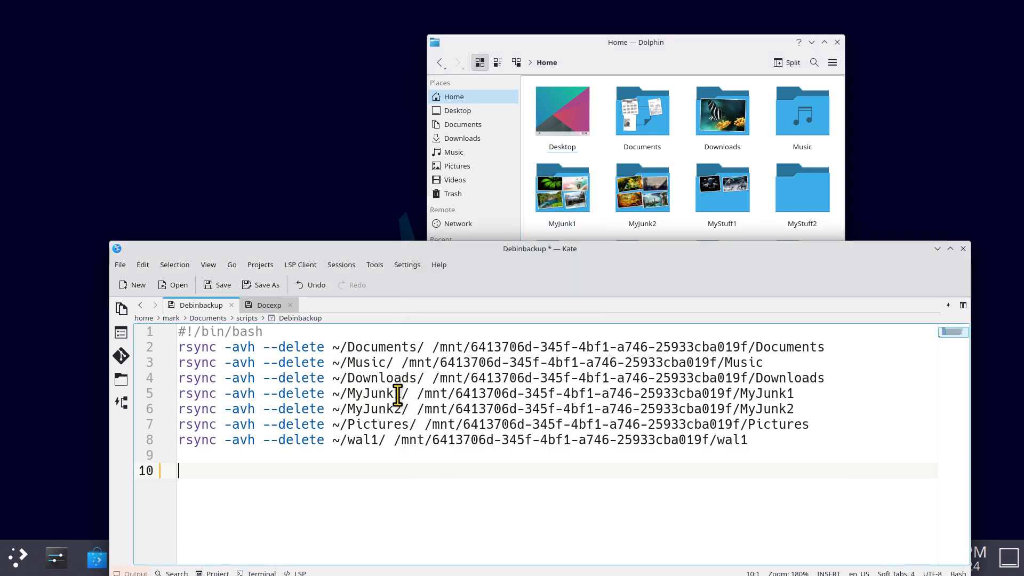
pyautogui.moveTo(402, 395); pyautogui.dragTo(347, 394)
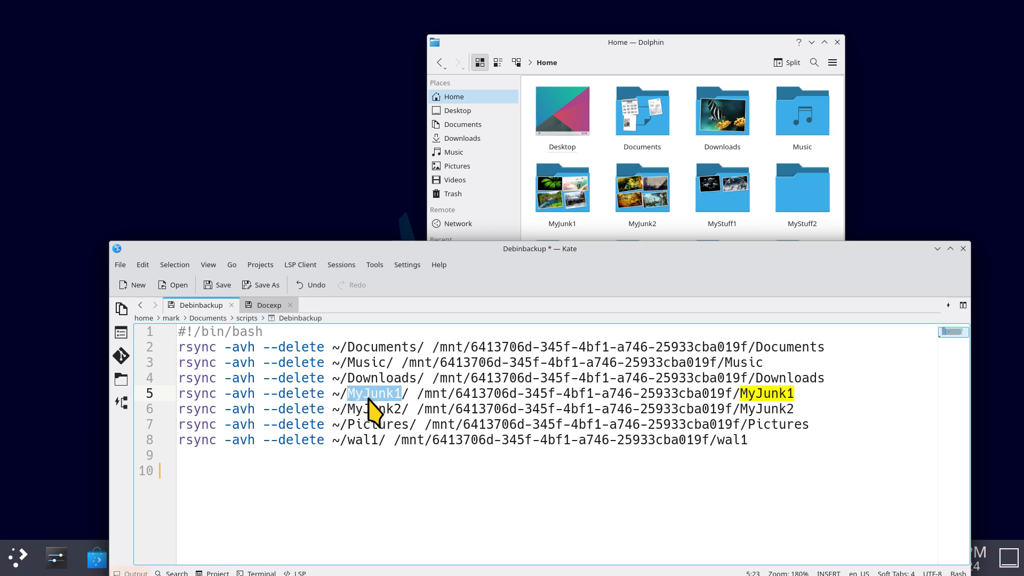
pyautogui.moveTo(368, 398); pyautogui.dragTo(631, 384)
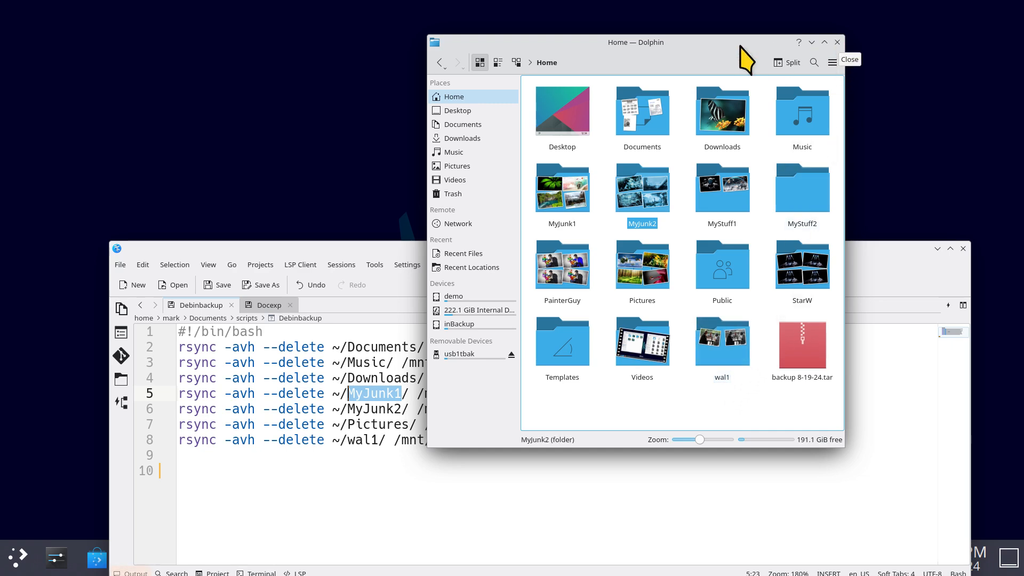
# - Move the file manager clear of the script's source folders and view the inBackup drive and the Documents folder
pyautogui.moveTo(615, 42); pyautogui.dragTo(757, 29)
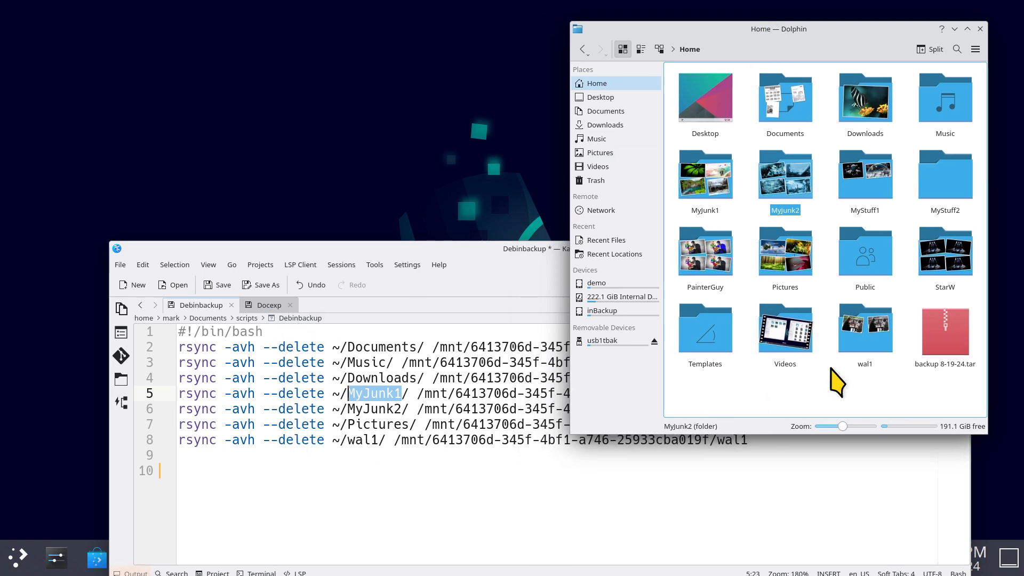
pyautogui.click(620, 312)
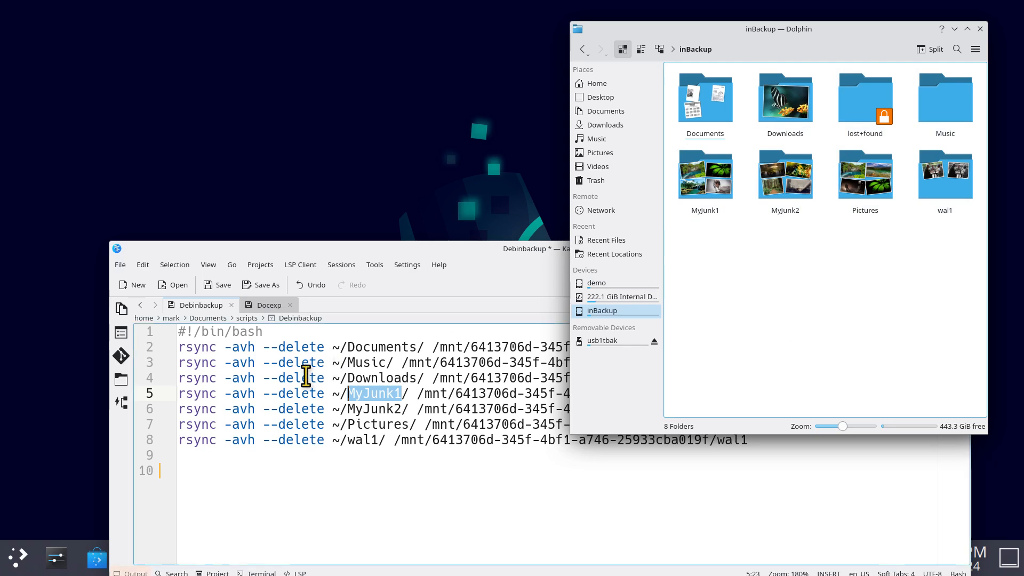
pyautogui.click(623, 112)
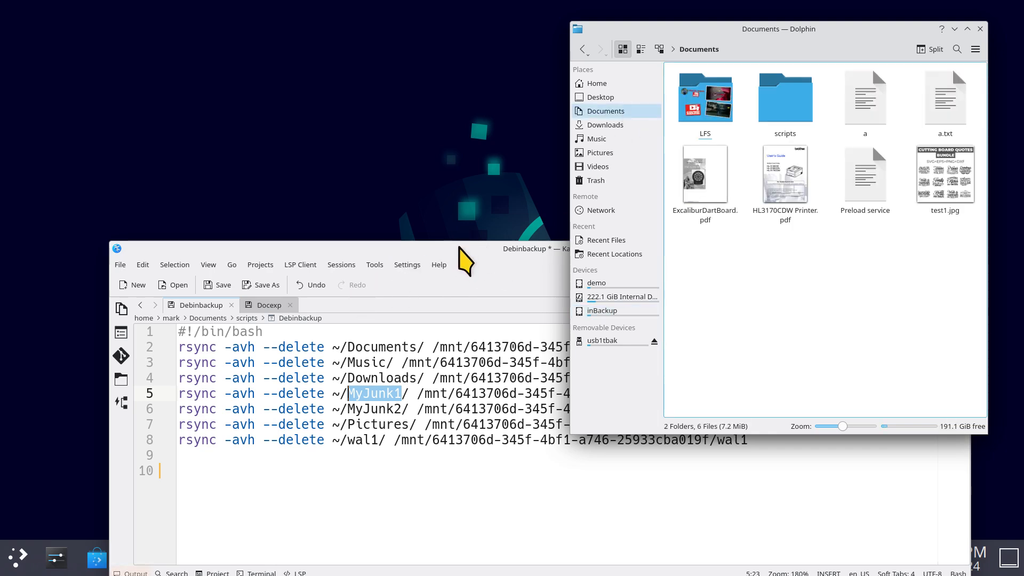
# - Close the file manager and the Kate editor, discarding the unsaved changes to Debinbackup and Docexp
pyautogui.moveTo(459, 247); pyautogui.dragTo(409, 160)
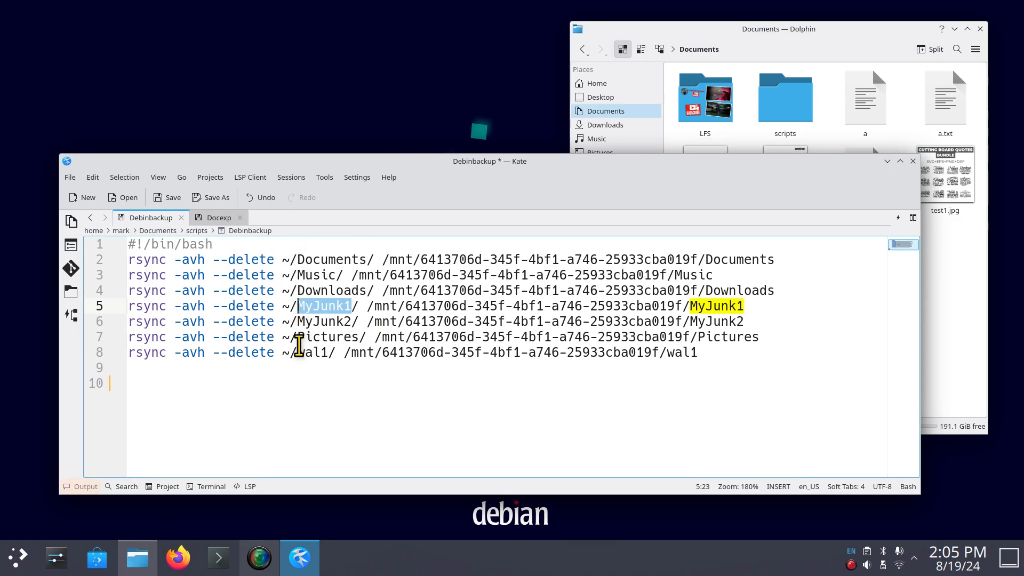
pyautogui.click(354, 386)
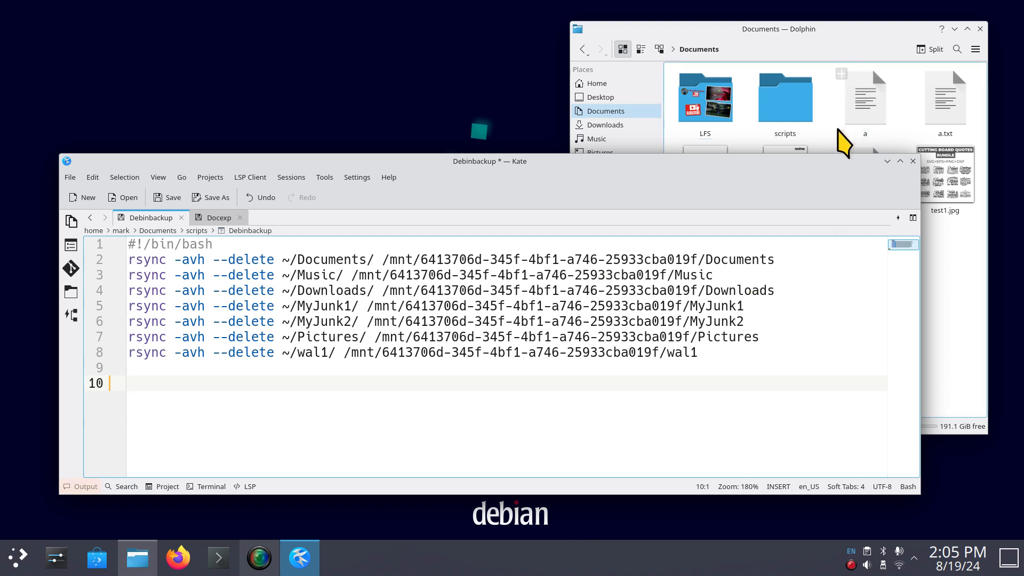
pyautogui.click(866, 107)
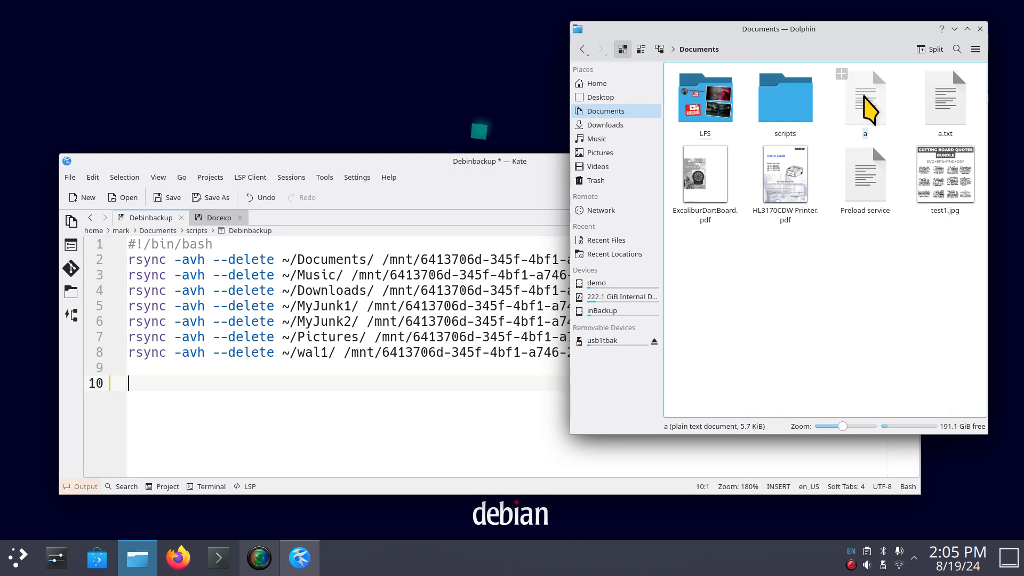
pyautogui.click(981, 29)
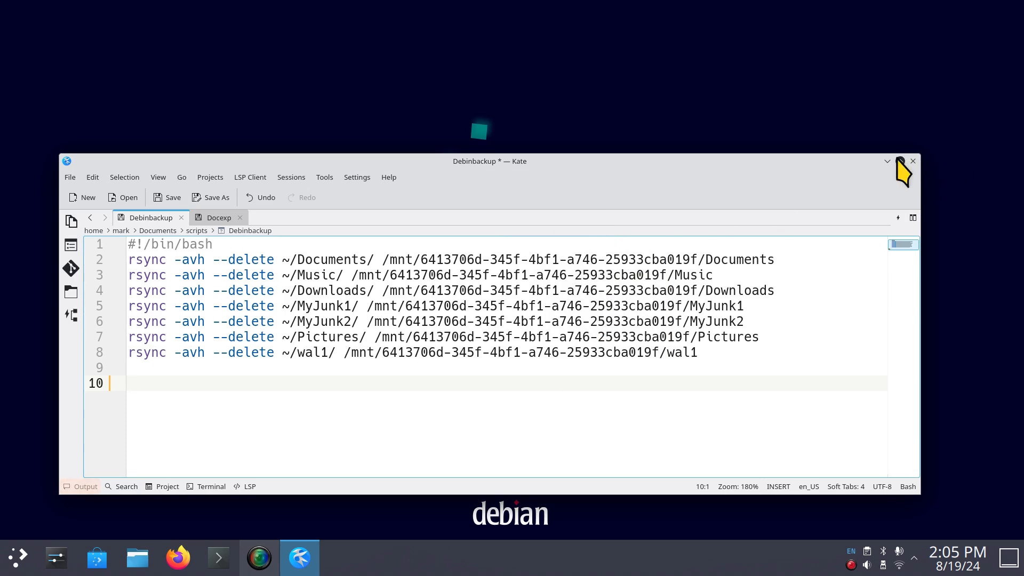
pyautogui.click(913, 161)
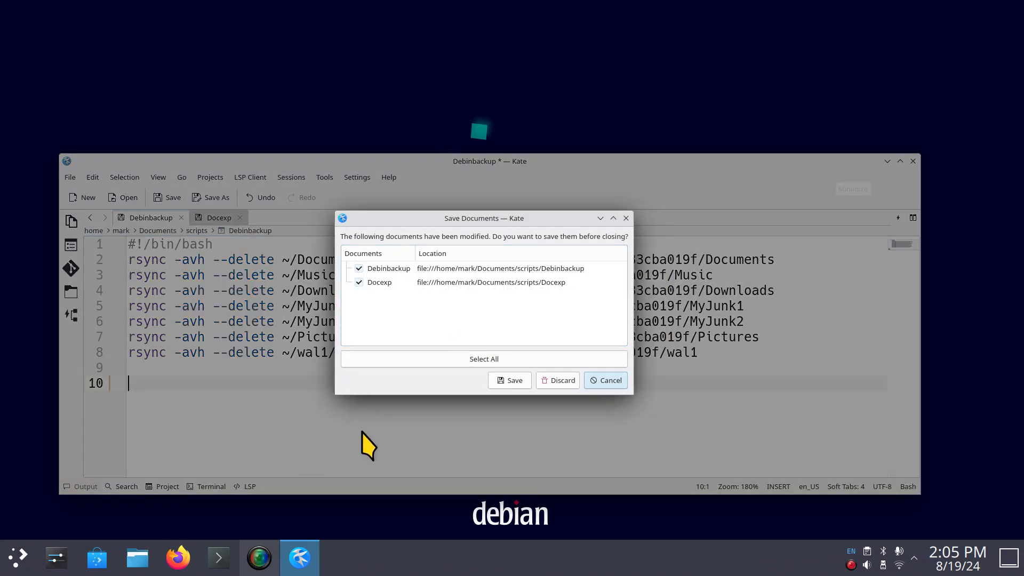
pyautogui.click(559, 381)
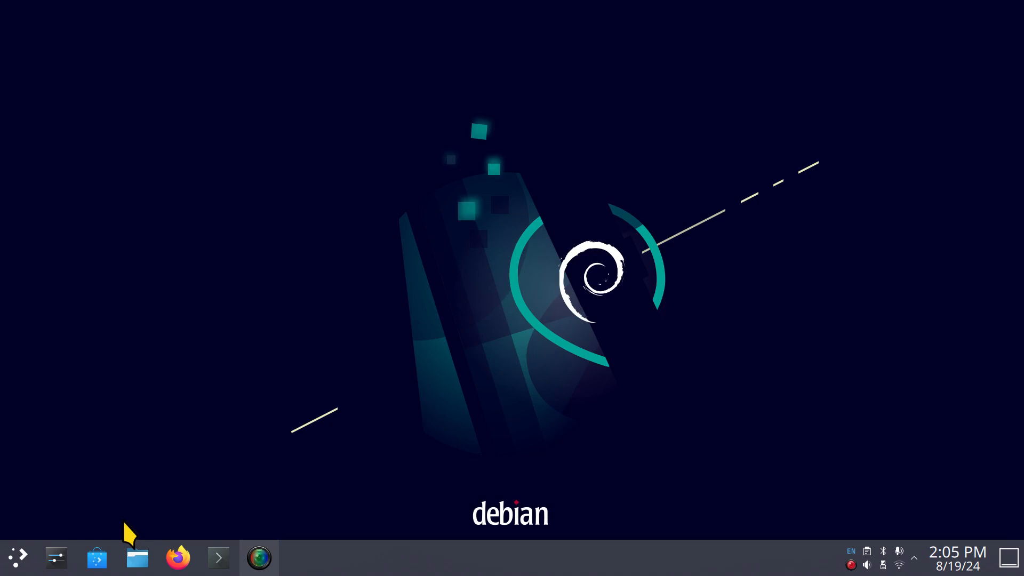
# - Launch Grsync to view the source and destination of its Documents session, and close it again
pyautogui.write('gr')
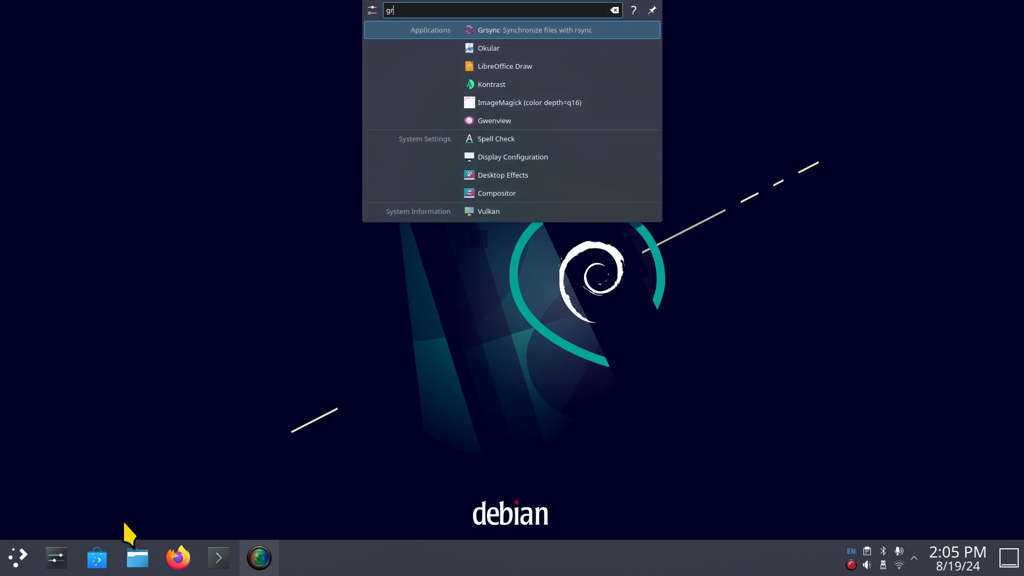
pyautogui.press('Return')
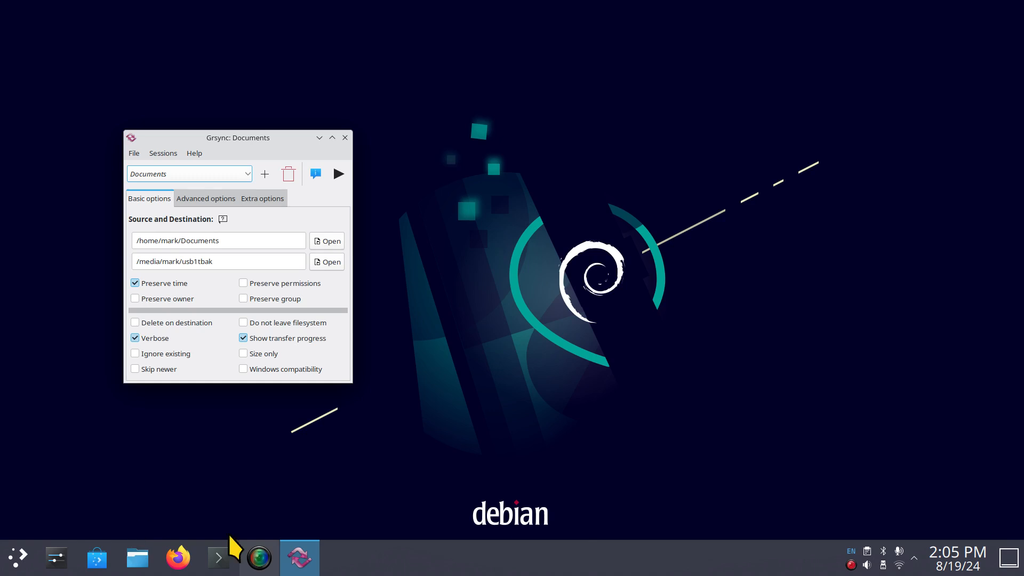
pyautogui.click(345, 137)
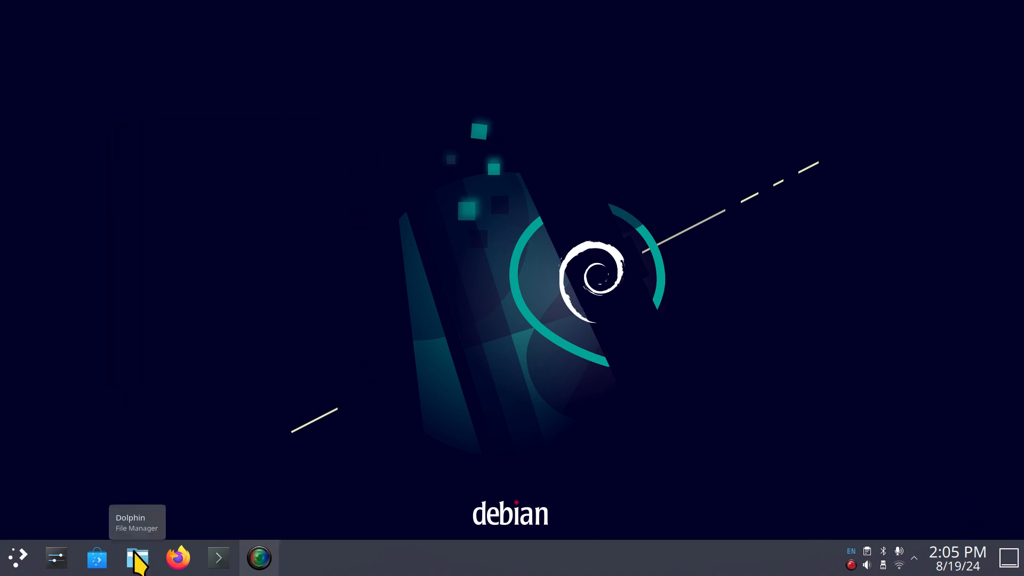
# - Search the application launcher for "disk" to point out the Disks utility, and dismiss the launcher without opening it
pyautogui.click(20, 559)
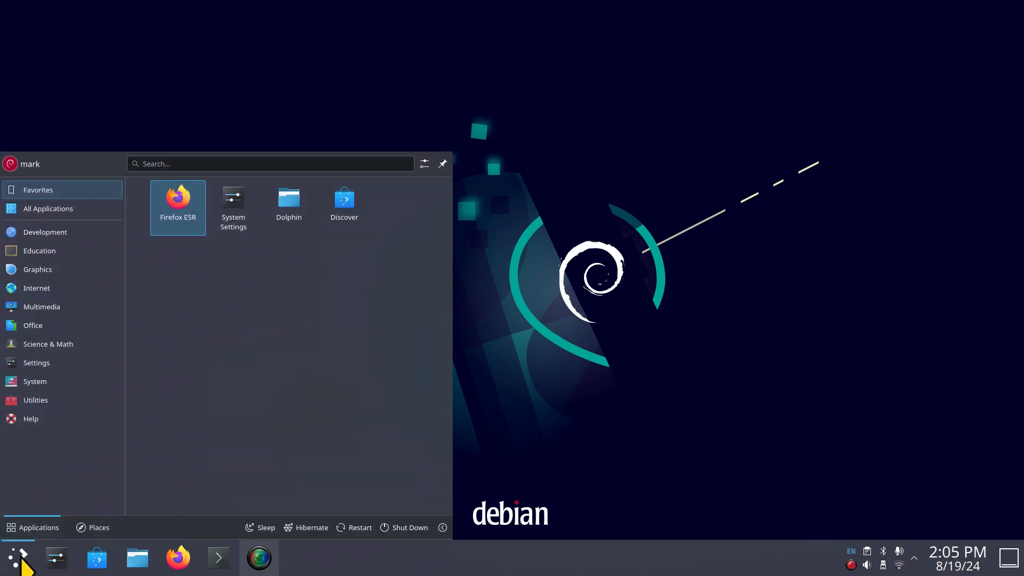
pyautogui.write('disk')
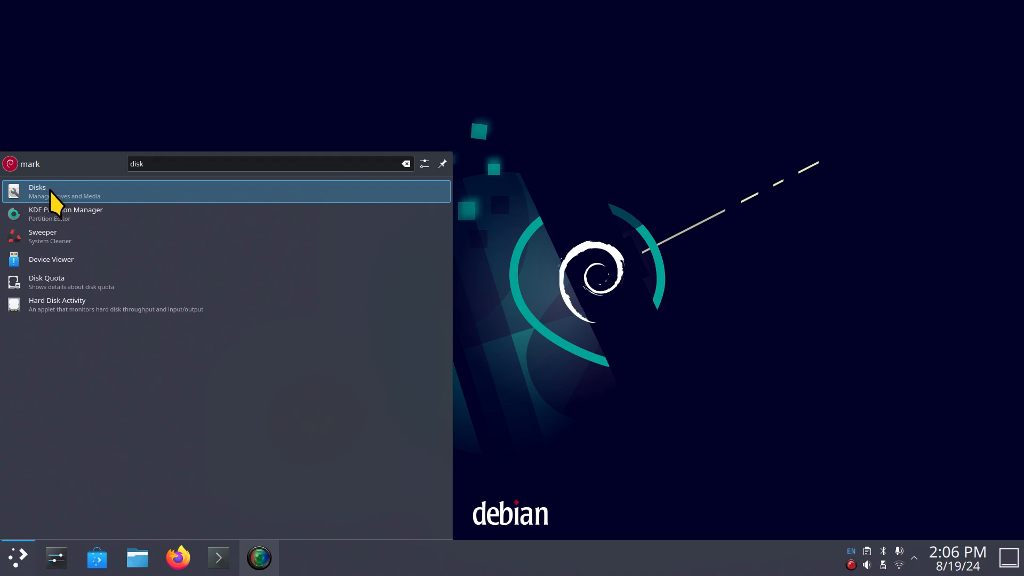
pyautogui.click(505, 349)
# - Open the Dolphin file manager, move it towards the middle of the desktop and view the usb1tbak drive's contents
pyautogui.click(138, 558)
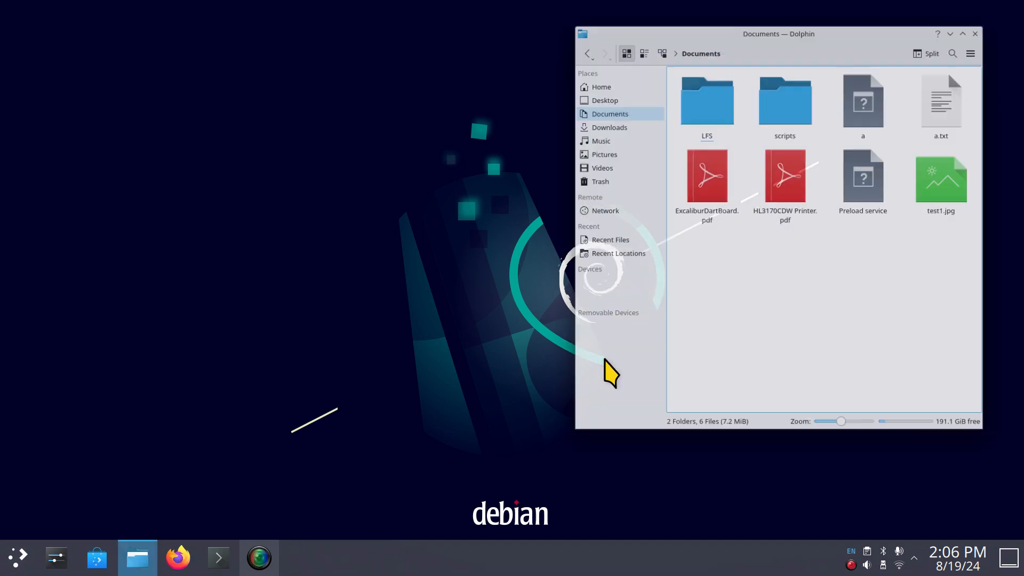
pyautogui.moveTo(757, 35); pyautogui.dragTo(400, 72)
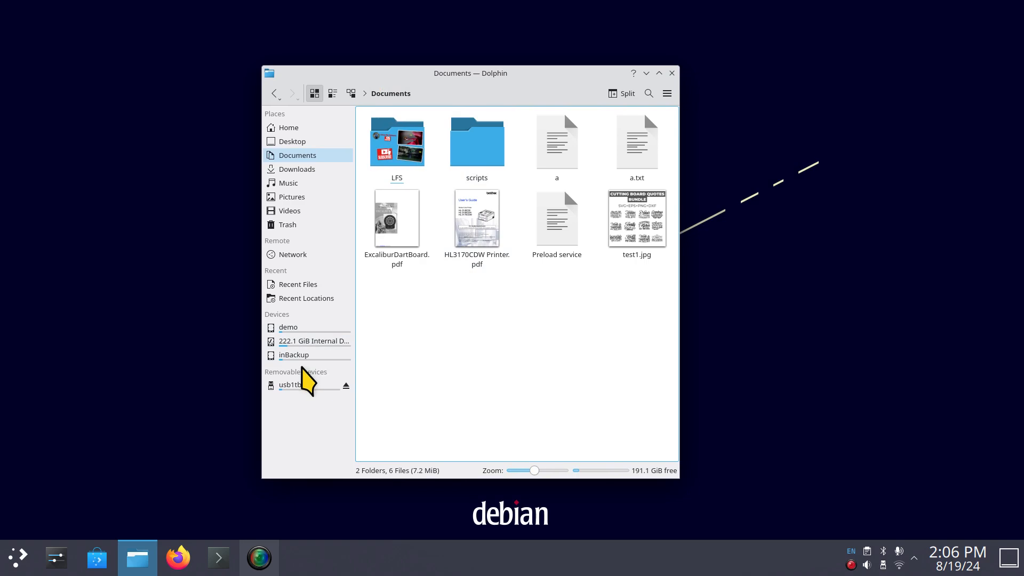
pyautogui.click(295, 385)
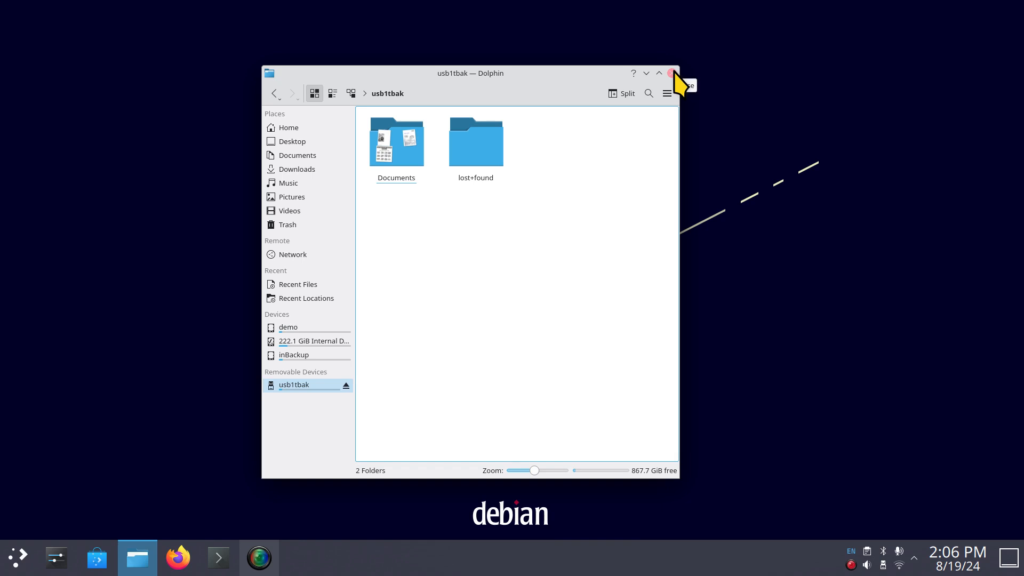
# - Delete the archive backup 8-19-24.tar from the Home folder
pyautogui.click(315, 130)
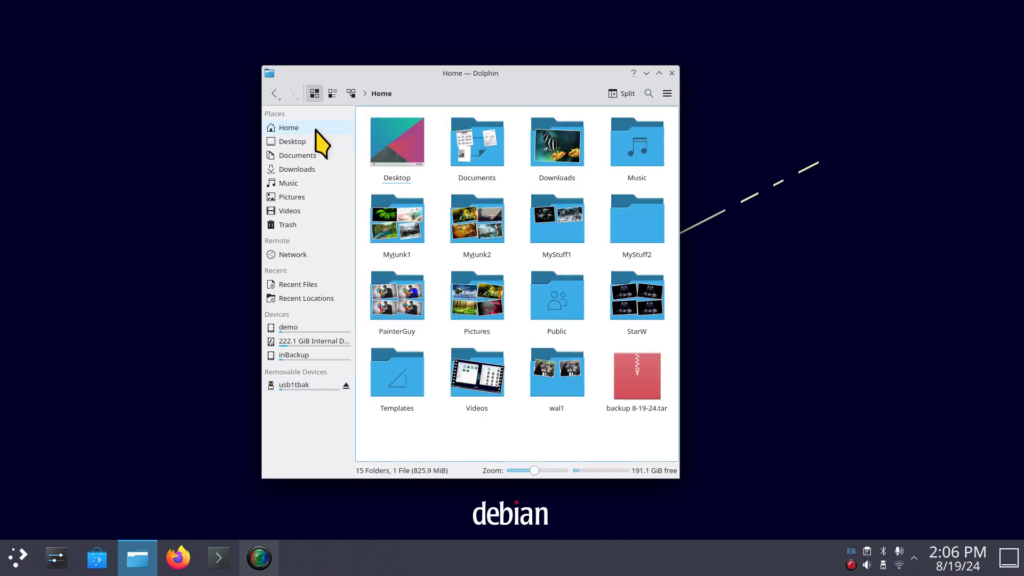
pyautogui.click(640, 392)
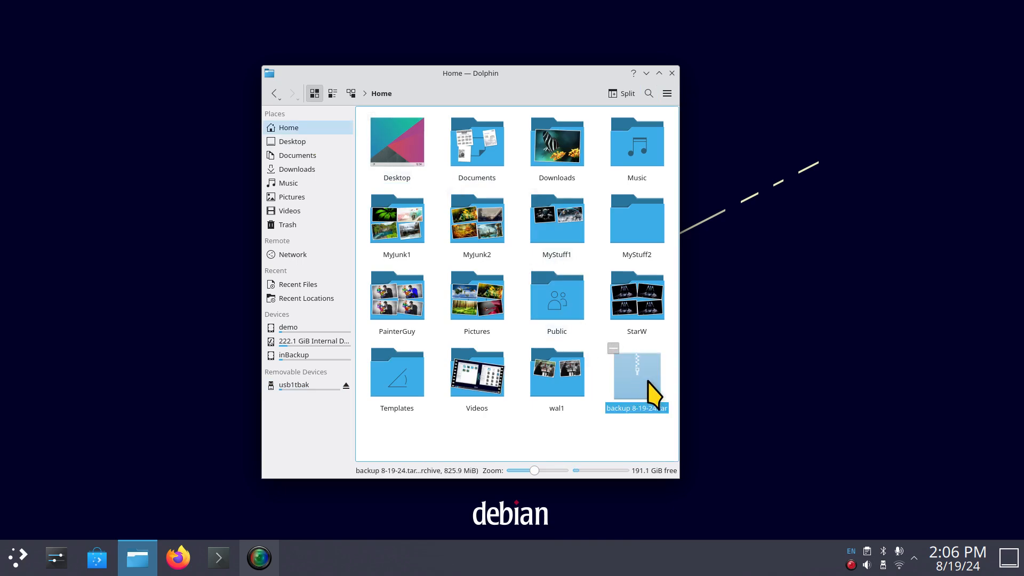
pyautogui.press('Delete')
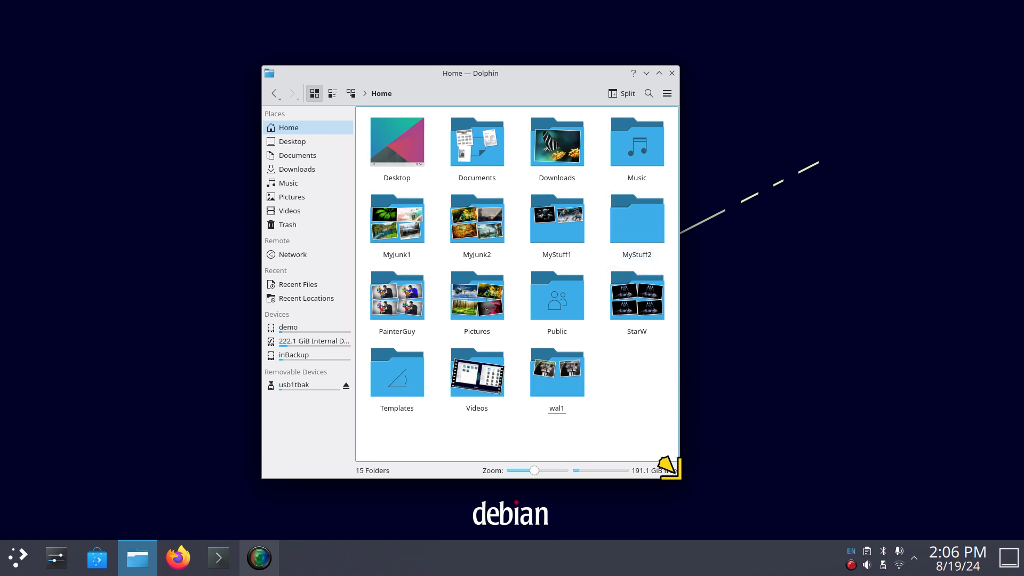
# - Widen the Home window, select all of its folders and start compressing them to an archive with custom settings
pyautogui.moveTo(676, 476); pyautogui.dragTo(885, 498)
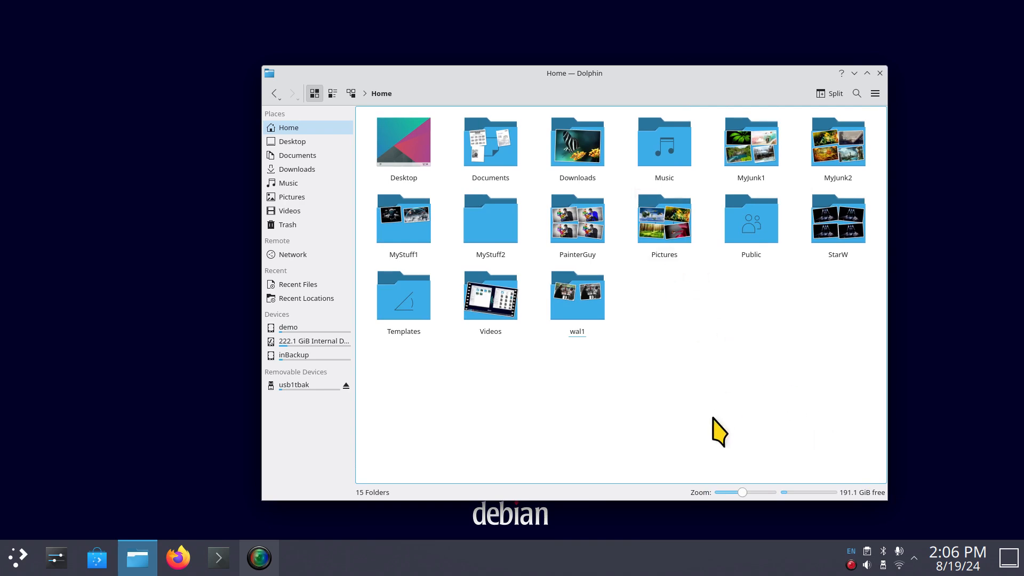
pyautogui.hotkey('ctrl', 'a')
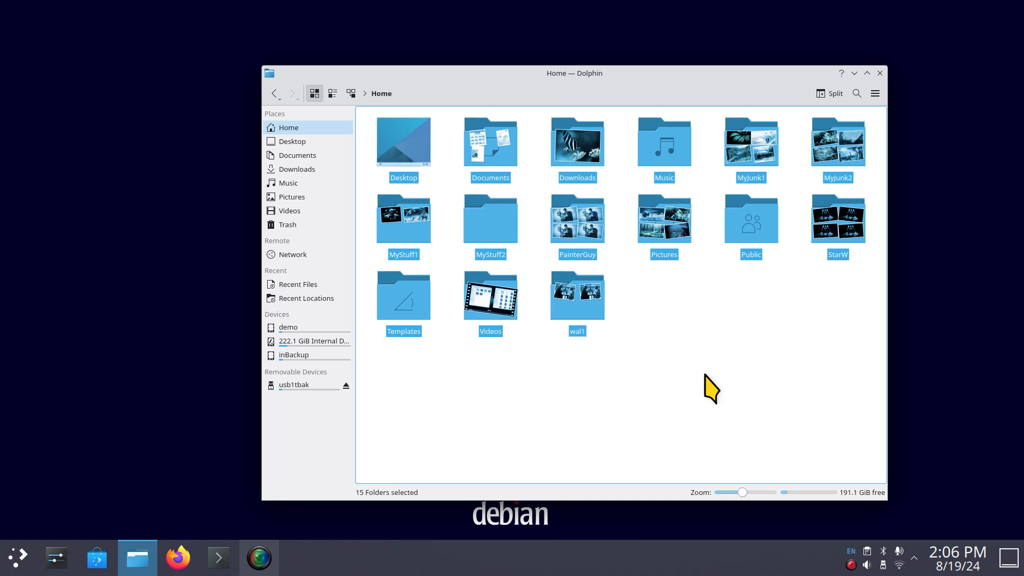
pyautogui.click(707, 378)
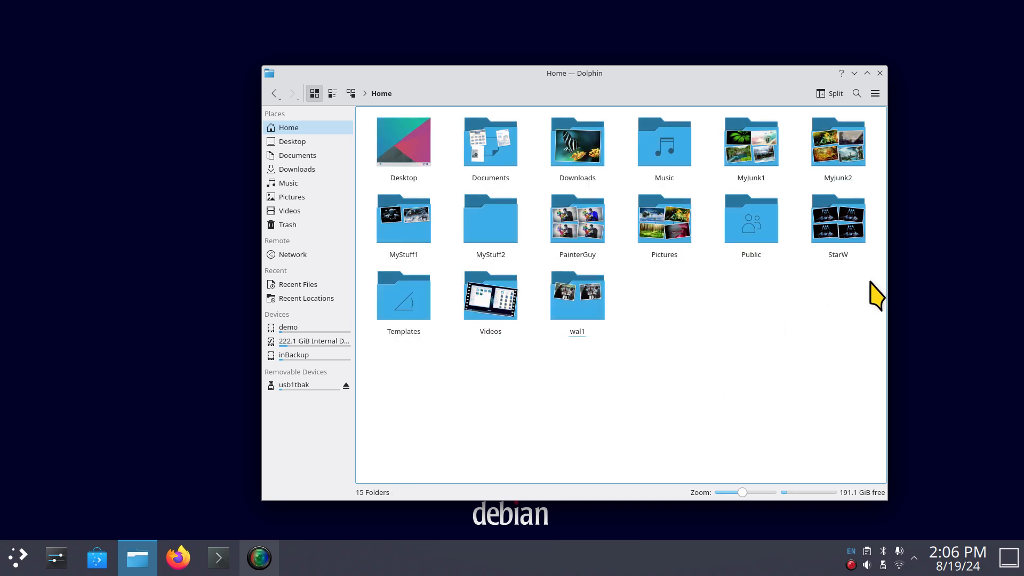
pyautogui.moveTo(872, 276); pyautogui.dragTo(400, 133)
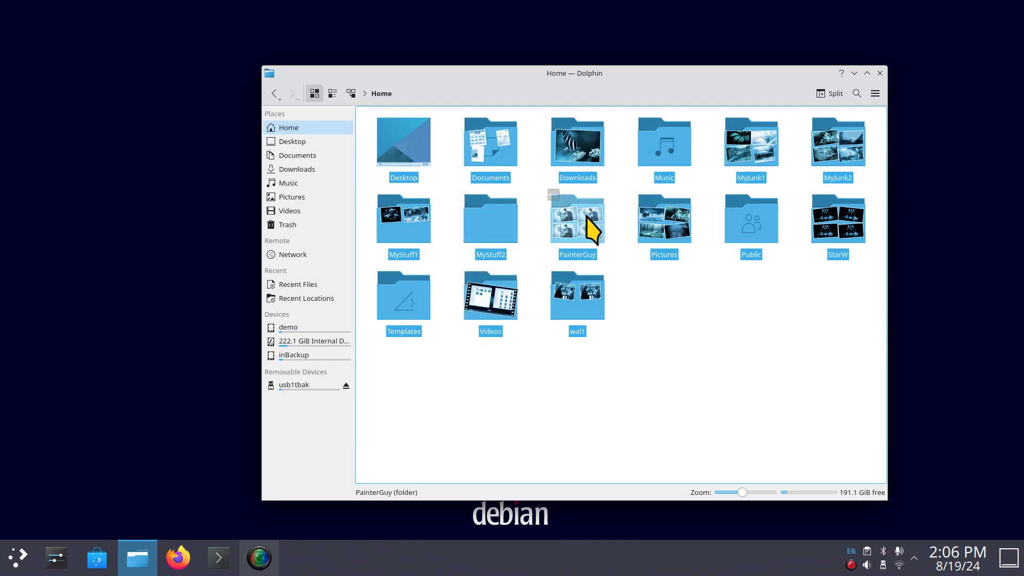
pyautogui.rightClick(569, 222)
pyautogui.moveTo(623, 406)
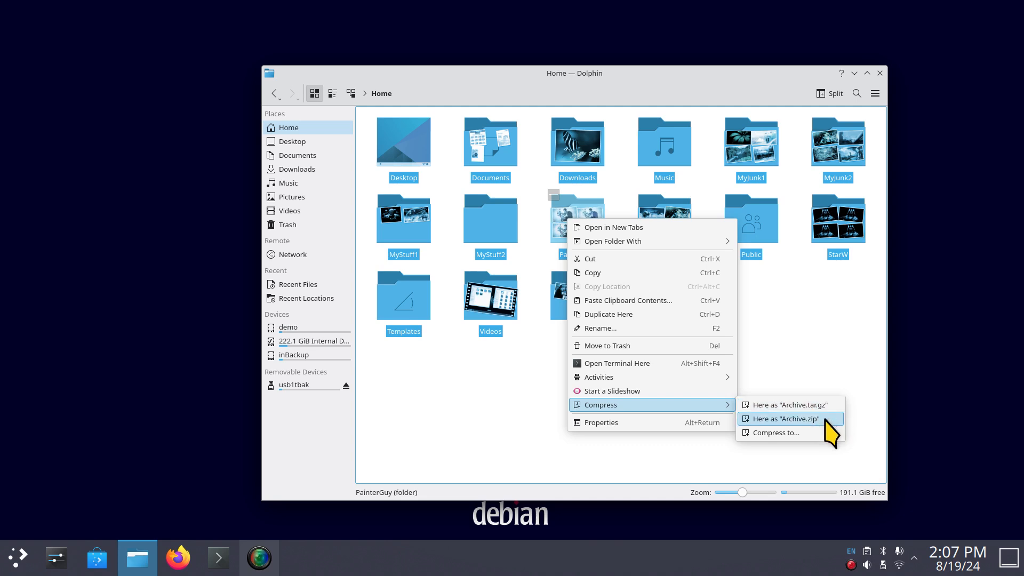
pyautogui.click(791, 436)
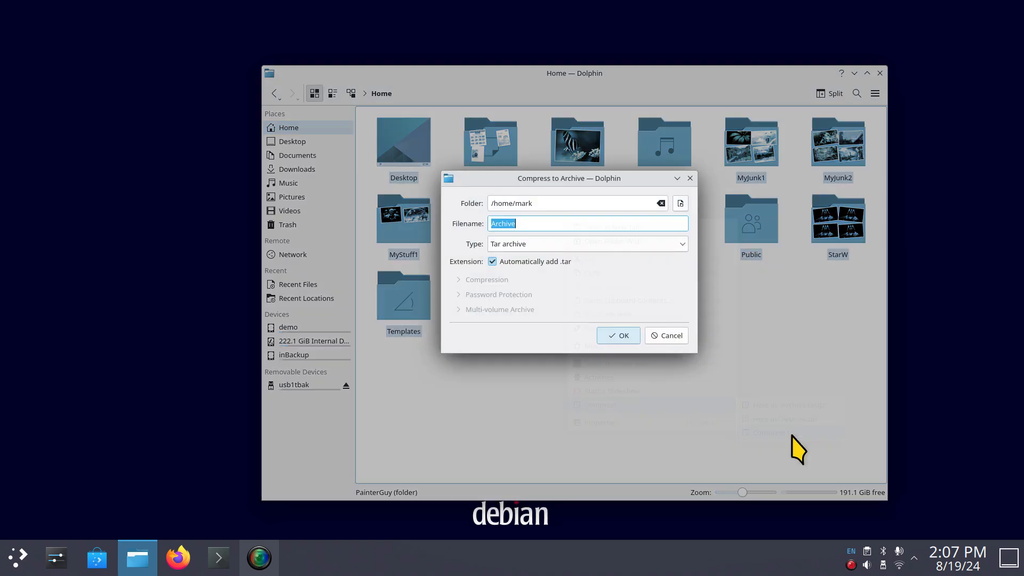
# - Review the archive types, keep Tar archive, and create the archive in the home folder under the name Backup 8-19-24
pyautogui.click(683, 245)
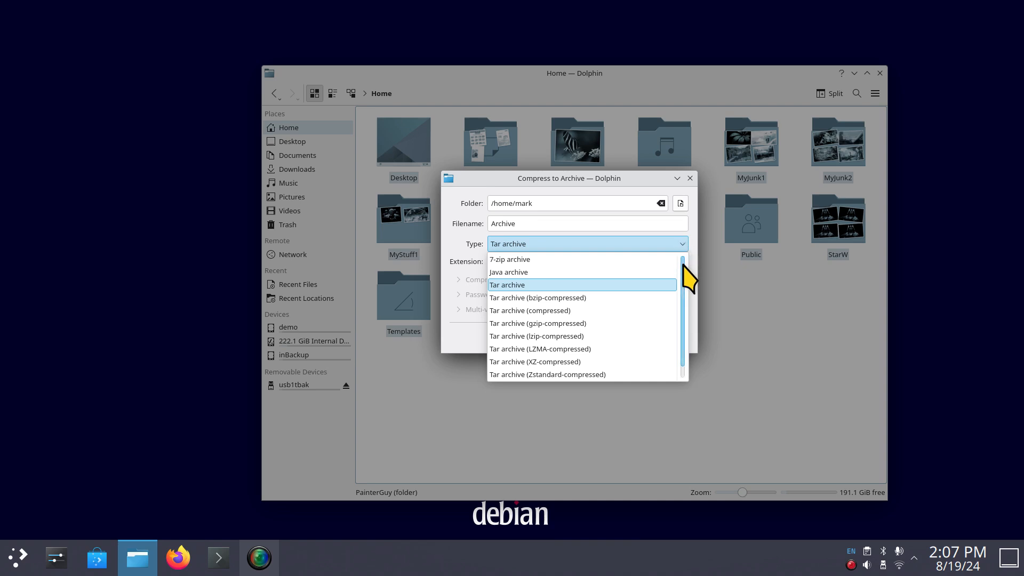
pyautogui.moveTo(684, 265); pyautogui.dragTo(676, 308)
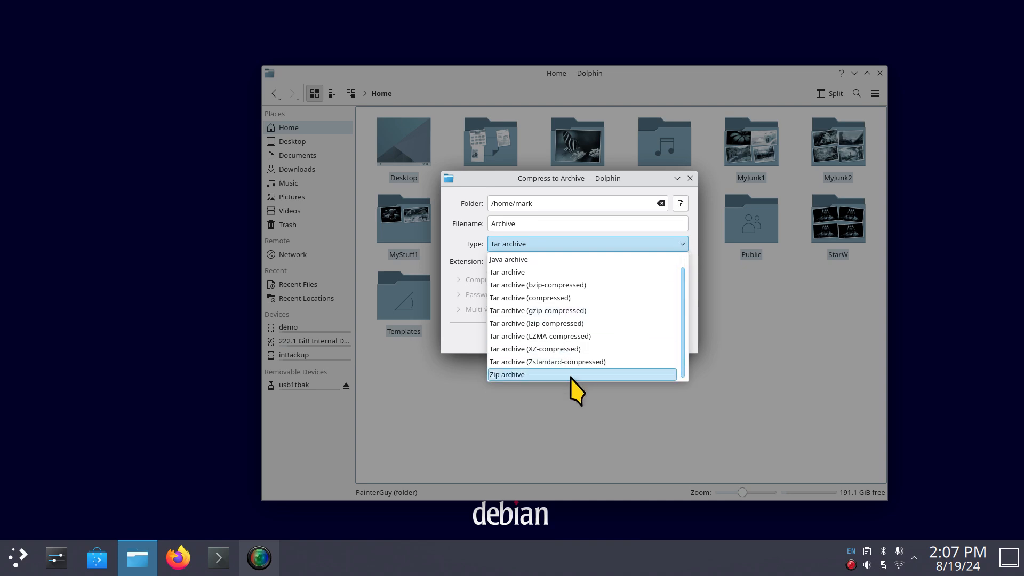
pyautogui.scroll(1, 599, 368)
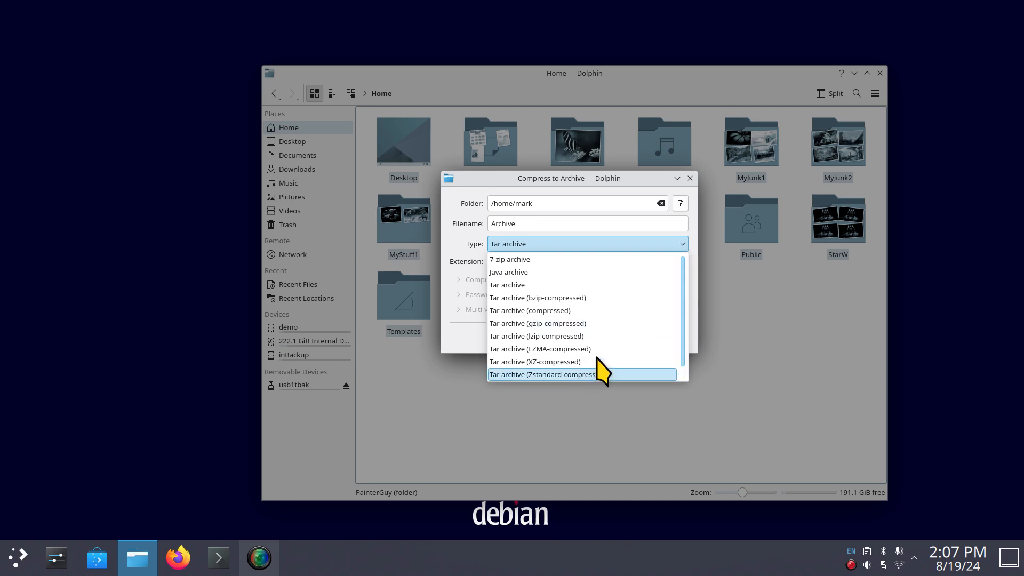
pyautogui.click(505, 287)
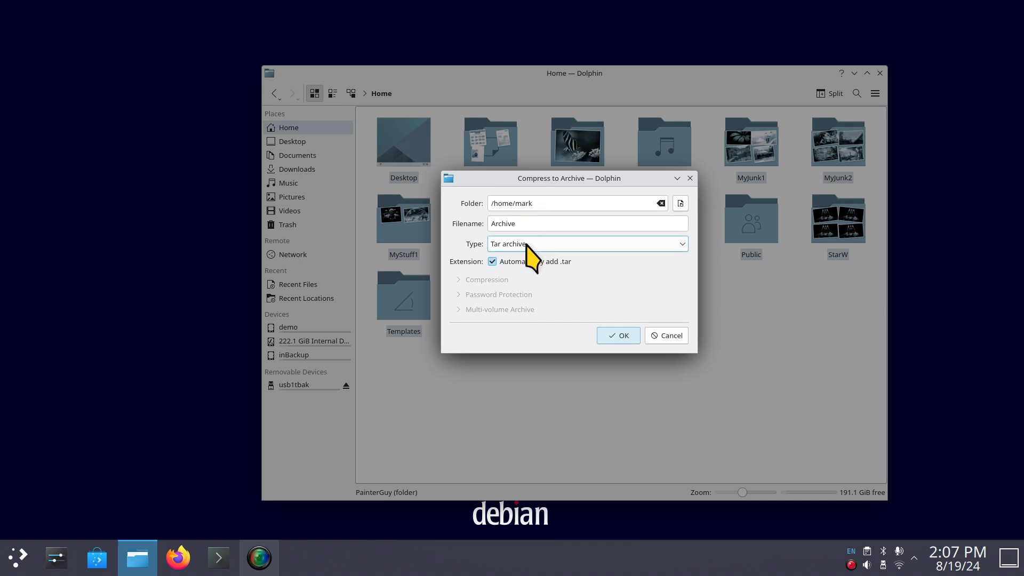
pyautogui.doubleClick(521, 224)
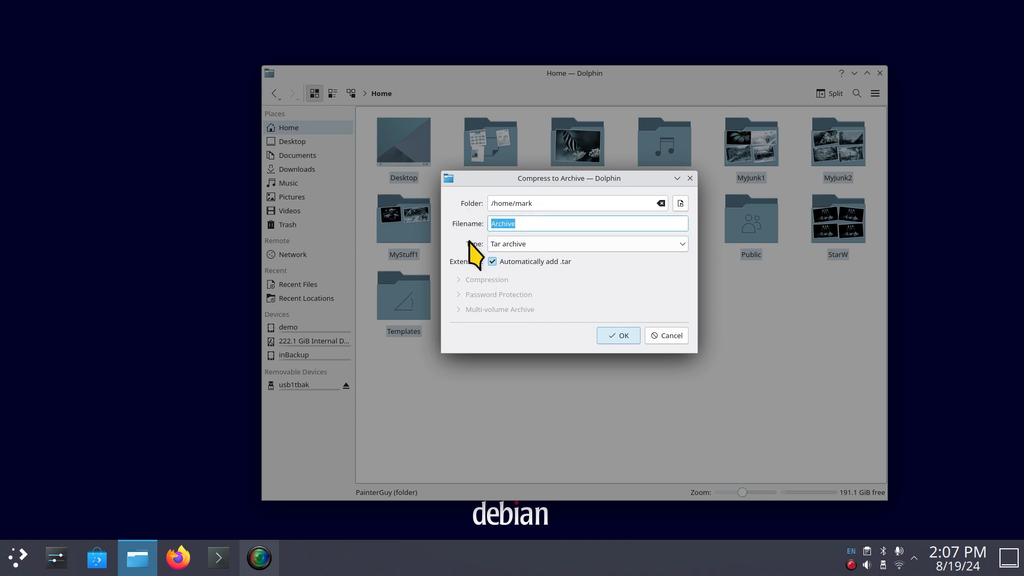
pyautogui.write('Backup 8-19-24')
pyautogui.click(615, 336)
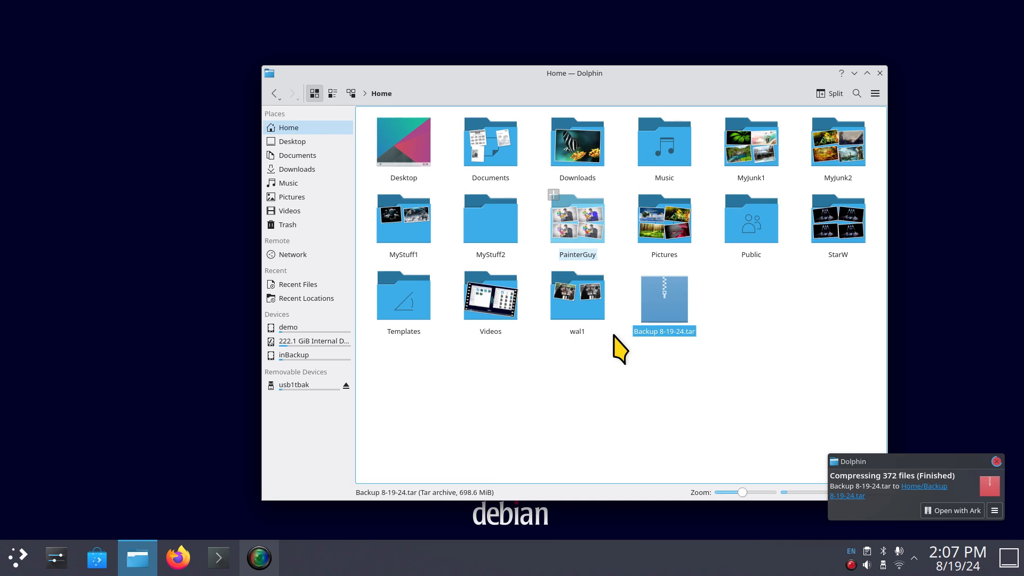
pyautogui.click(741, 372)
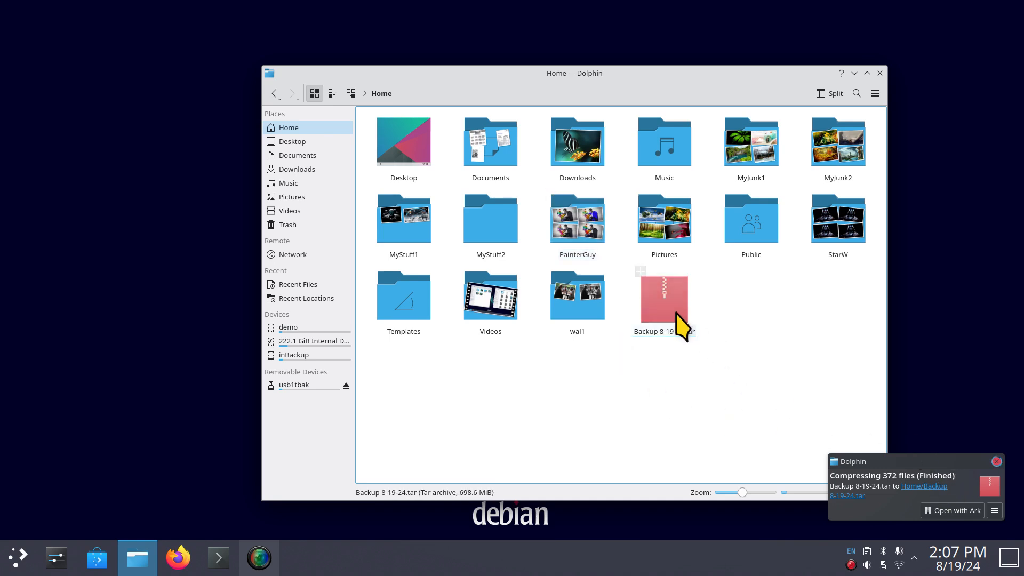
# - Check the size of Backup 8-19-24.tar in its properties
pyautogui.click(664, 298)
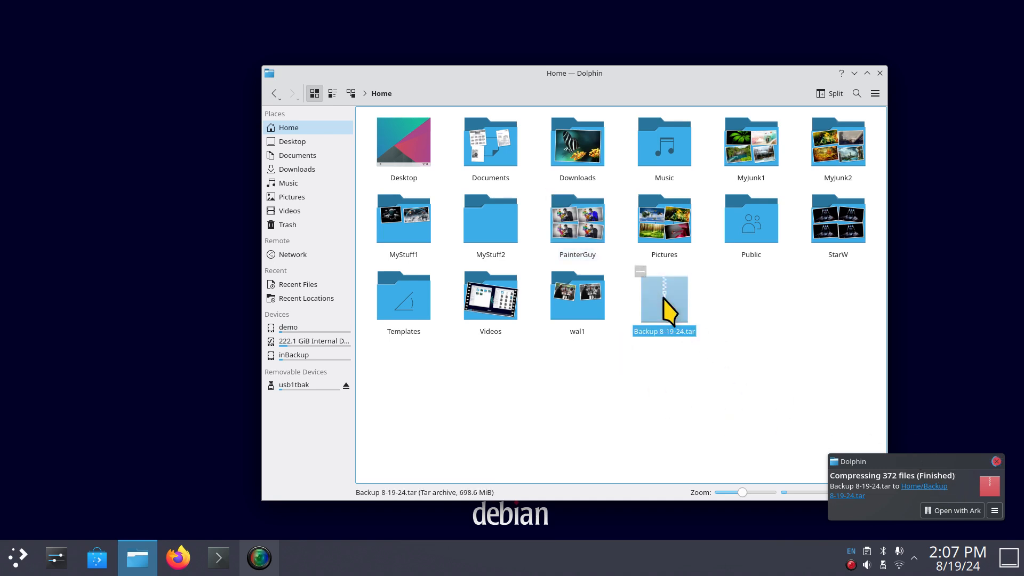
pyautogui.rightClick(666, 310)
pyautogui.click(694, 507)
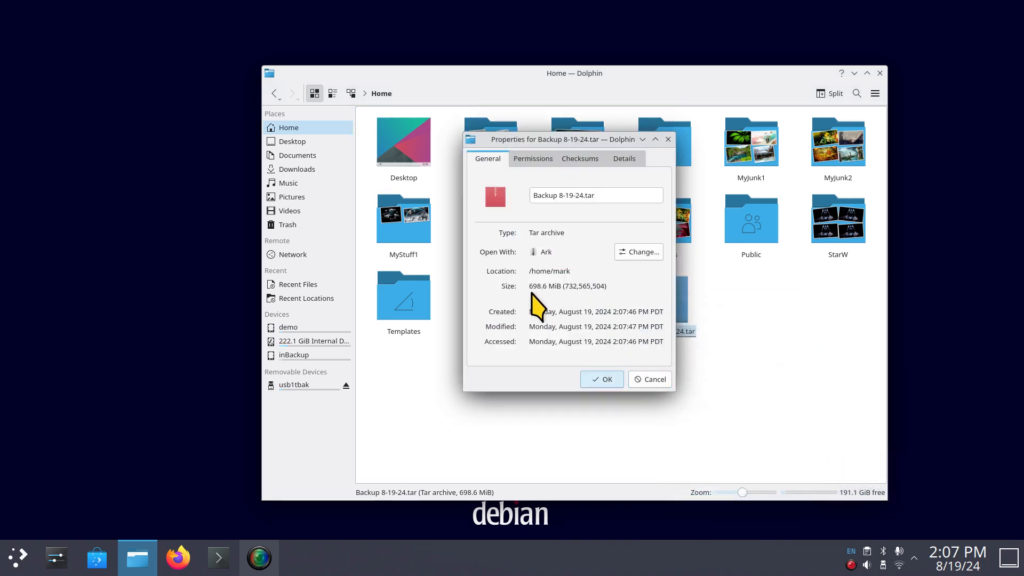
pyautogui.click(601, 379)
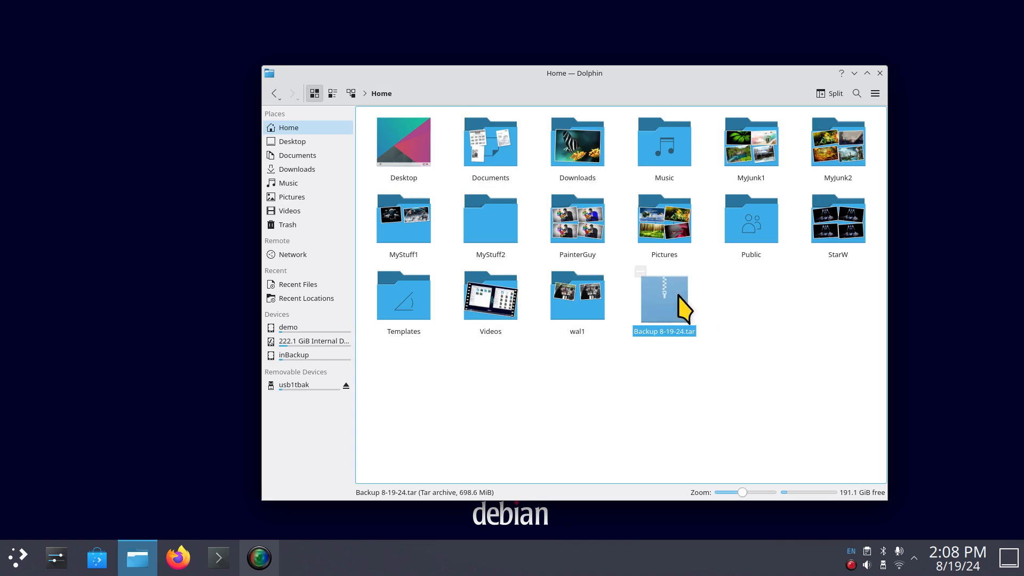
# - Open Backup 8-19-24.tar in Ark and briefly expand its Documents folder to inspect the contents
pyautogui.doubleClick(666, 307)
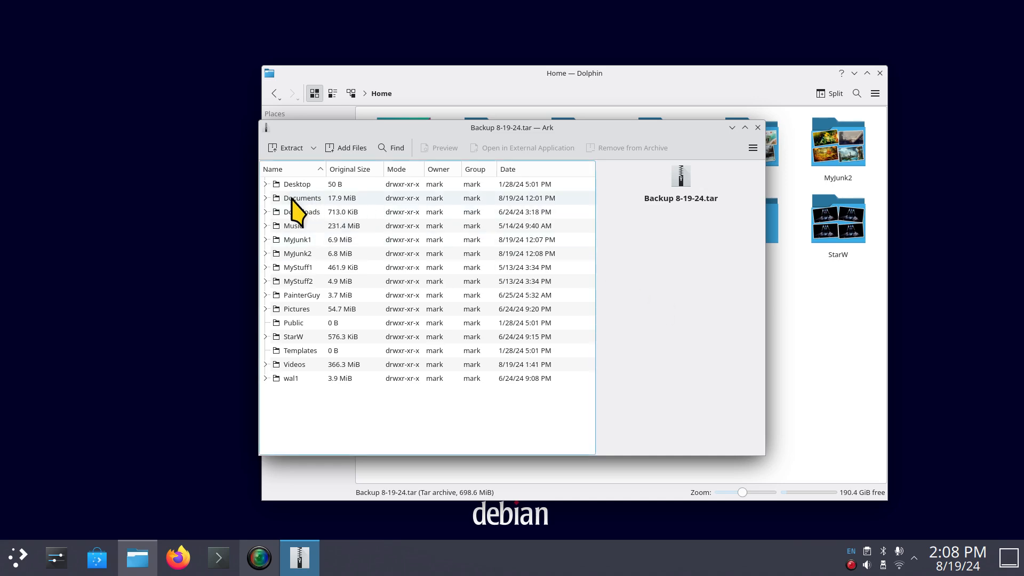
pyautogui.click(265, 199)
pyautogui.click(265, 199)
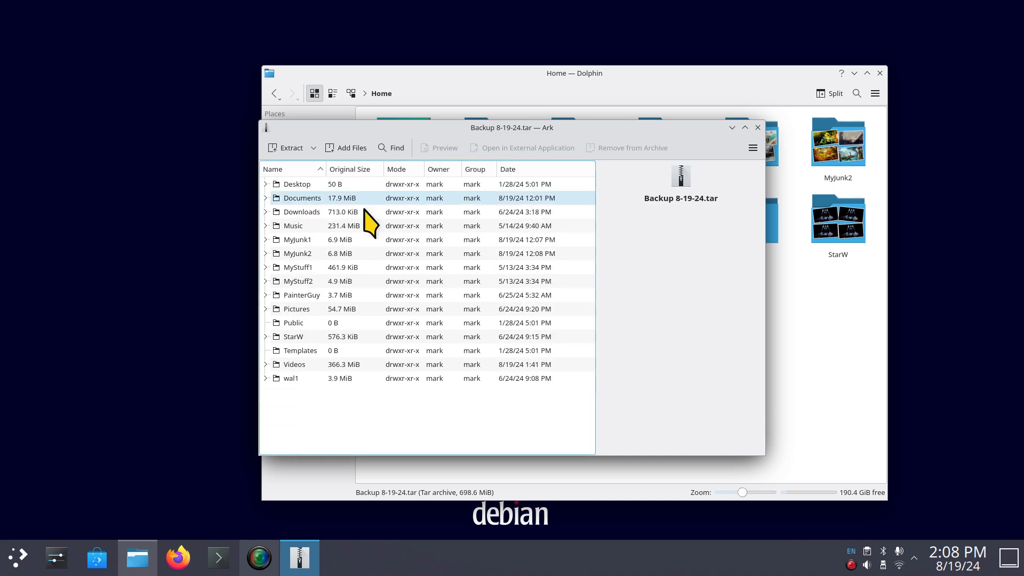
# - Close Ark and copy Backup 8-19-24.tar from the Home folder to the inBackup drive
pyautogui.click(758, 128)
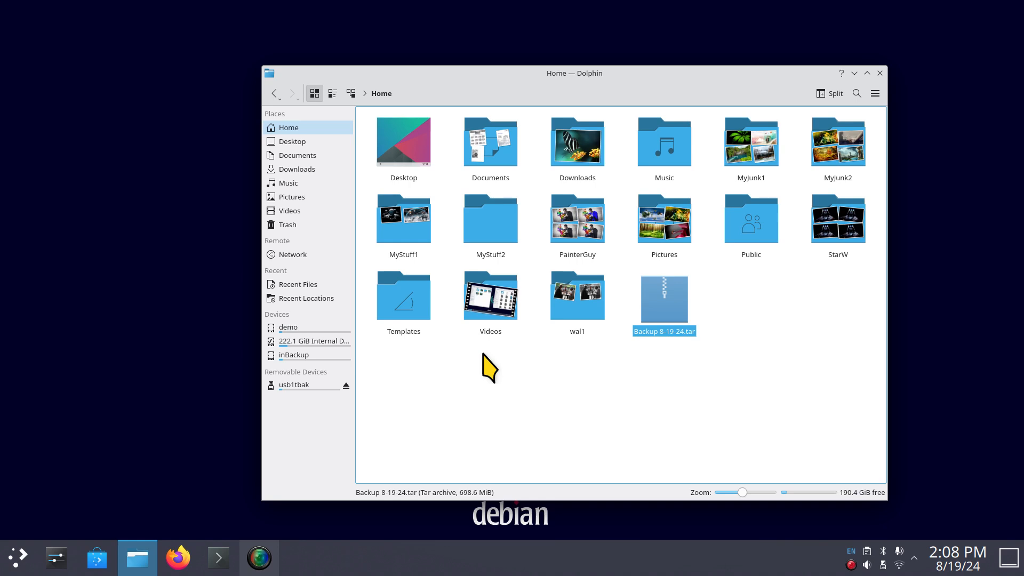
pyautogui.rightClick(664, 292)
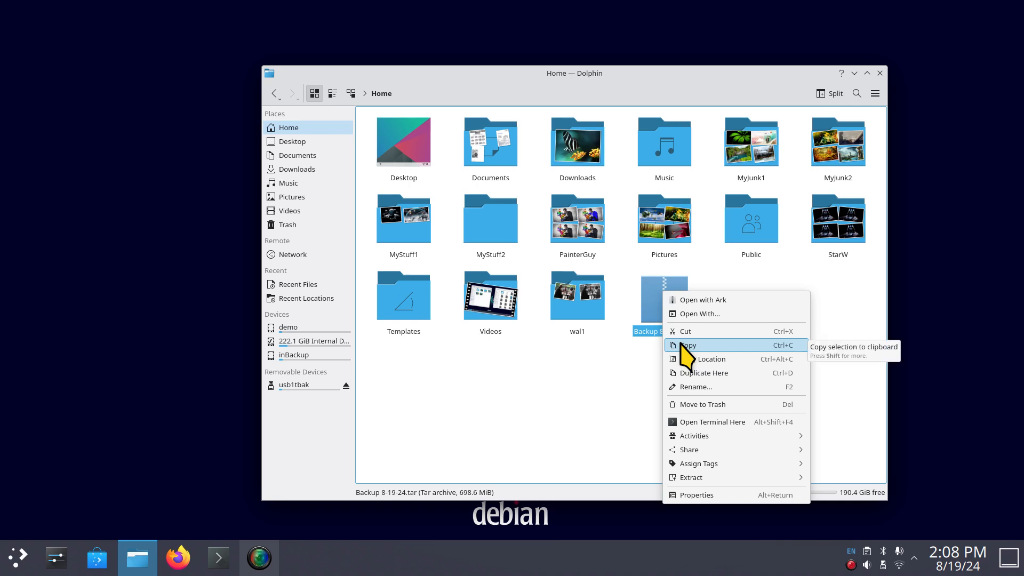
pyautogui.click(681, 345)
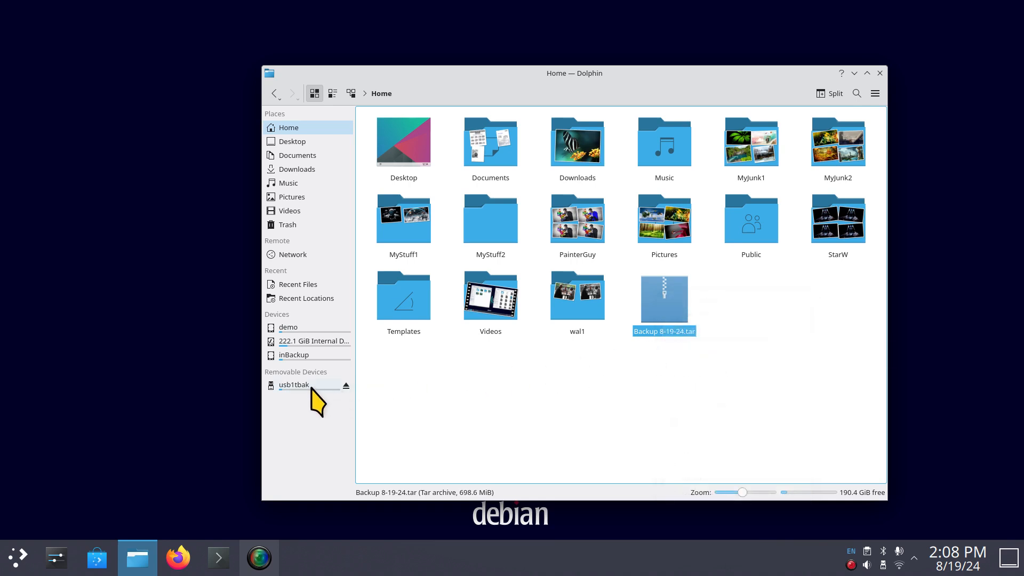
pyautogui.click(313, 356)
pyautogui.rightClick(536, 295)
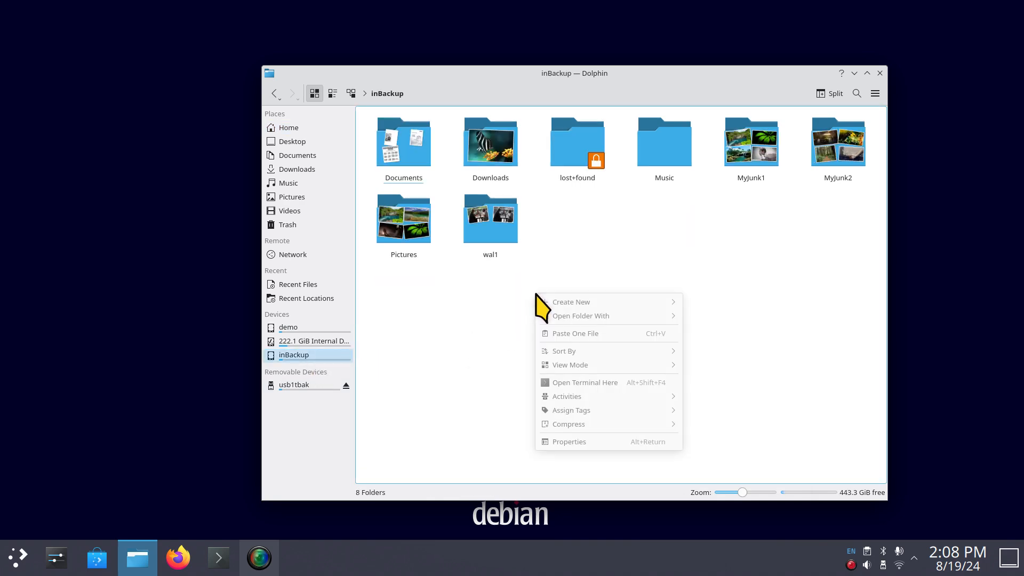
pyautogui.click(578, 334)
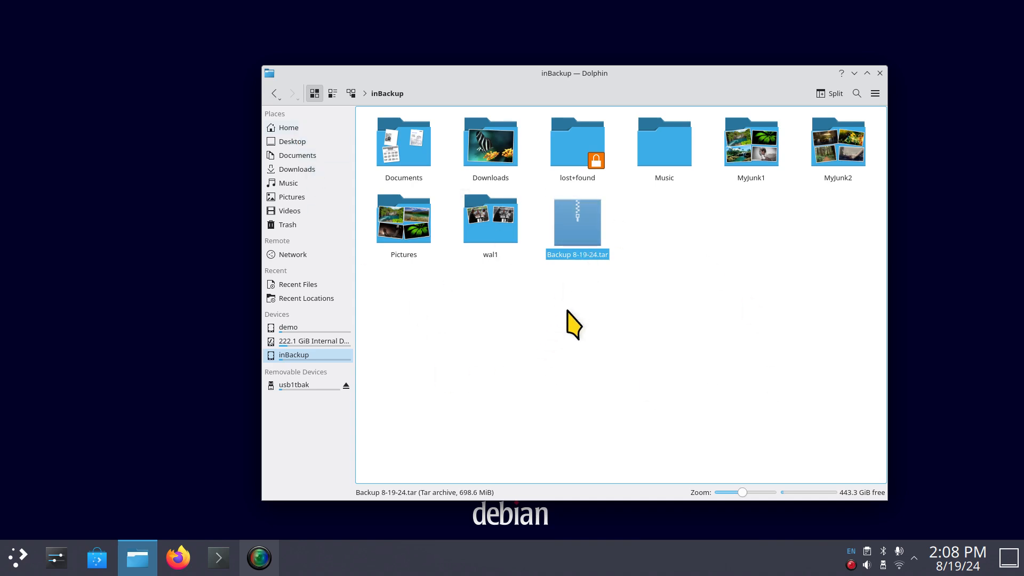
pyautogui.click(585, 282)
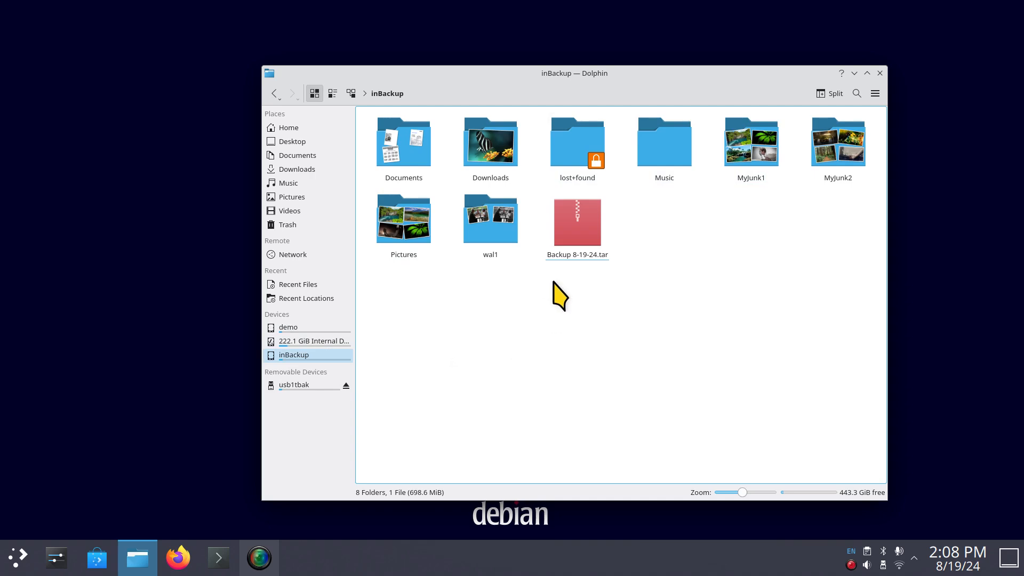
# - Open the Backup 8-19-24.tar copy on inBackup to inspect its contents, and close both the archive and the file manager
pyautogui.doubleClick(577, 222)
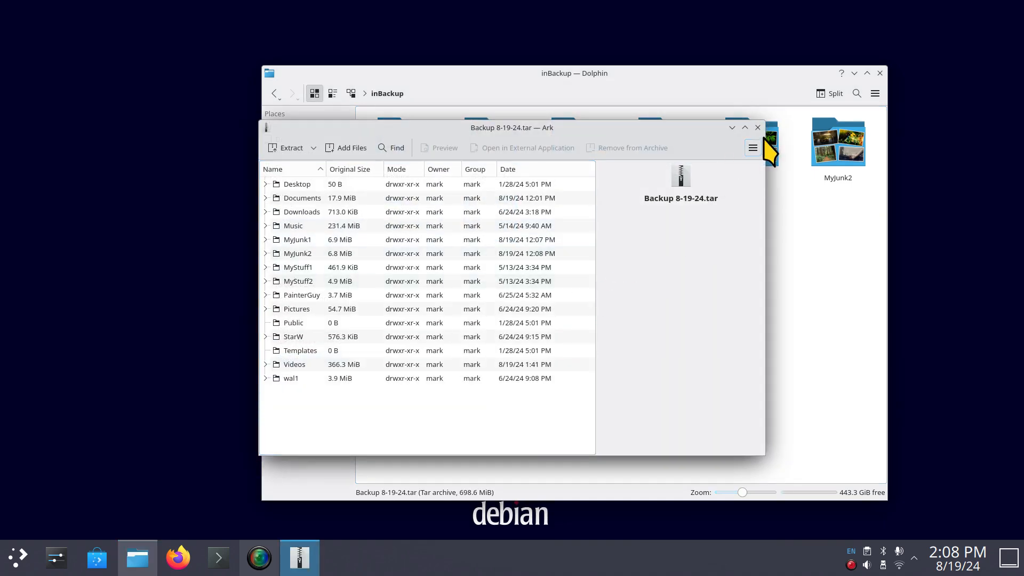
pyautogui.click(758, 127)
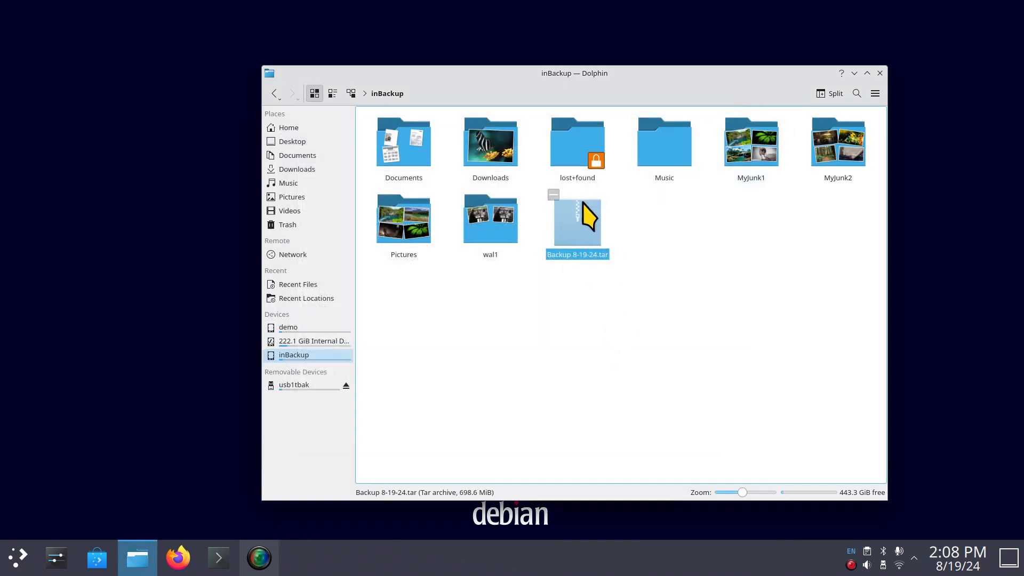
pyautogui.click(880, 73)
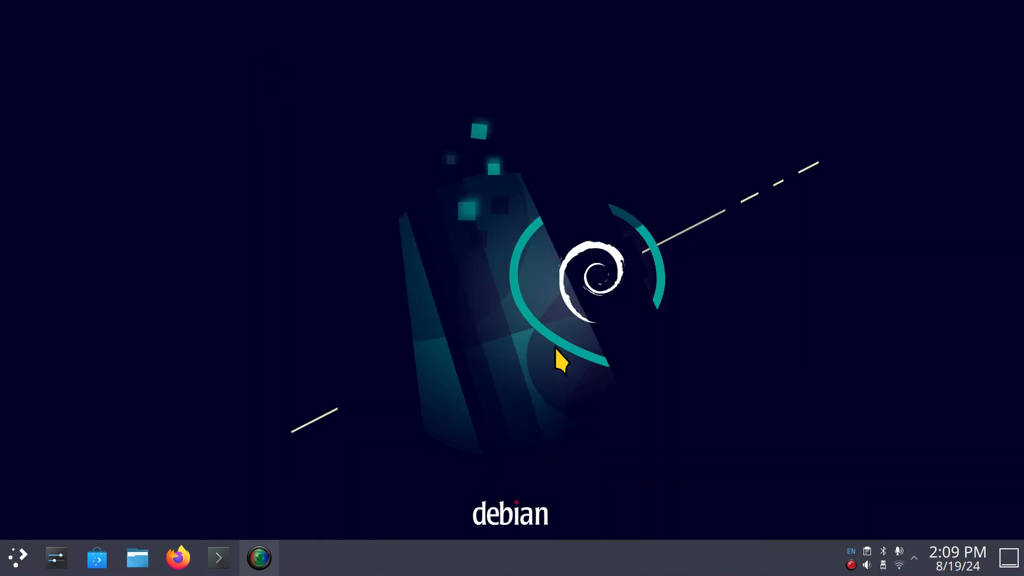